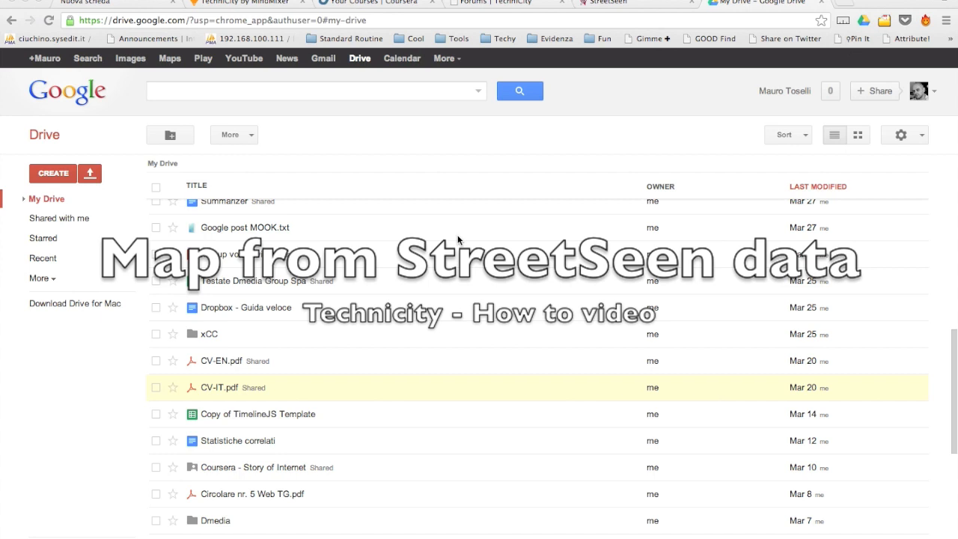
# Leave the My Drive list and bring up StreetSeen's bicycle street comparison page.
pyautogui.scroll(10, 458, 240)
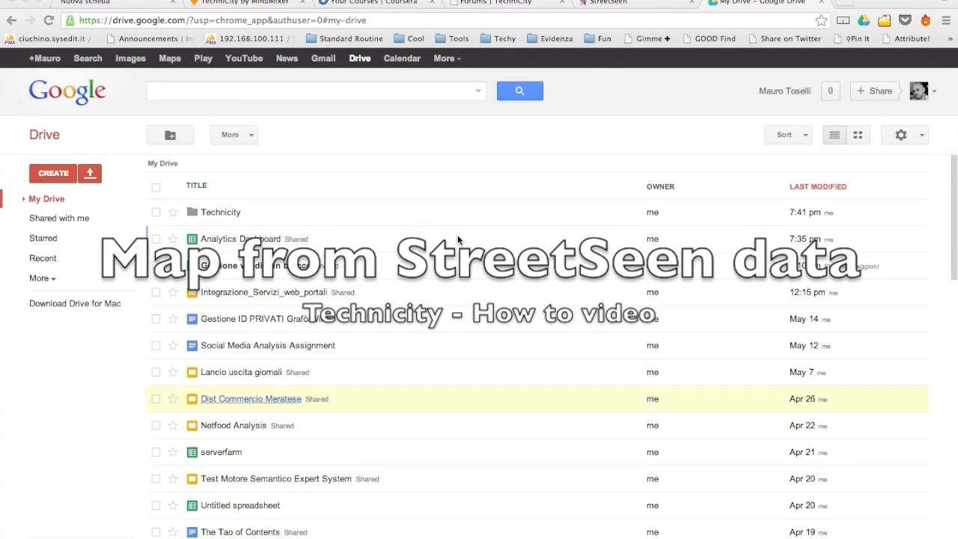
pyautogui.click(625, 3)
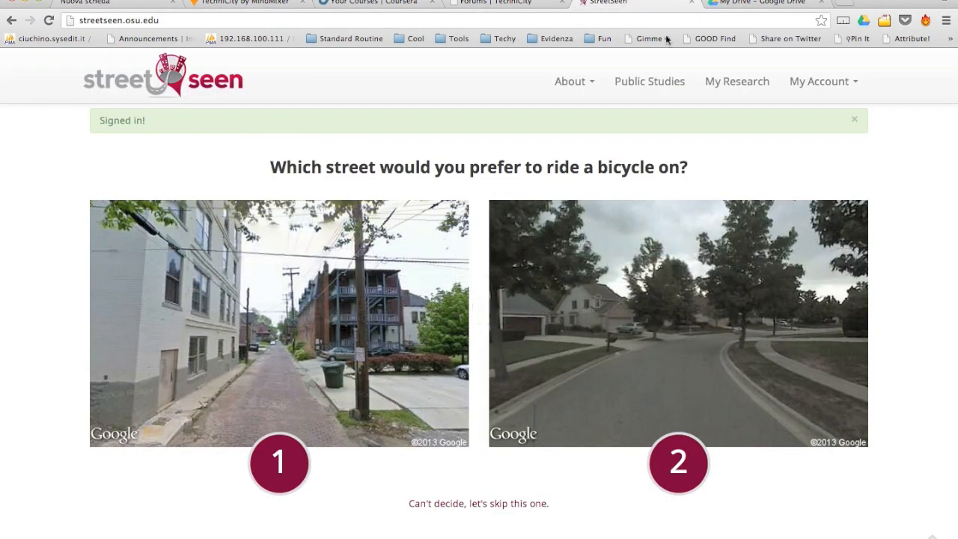
# Download The best commute streets study's full results as full_results.csv, then return to Google Drive.
pyautogui.click(734, 82)
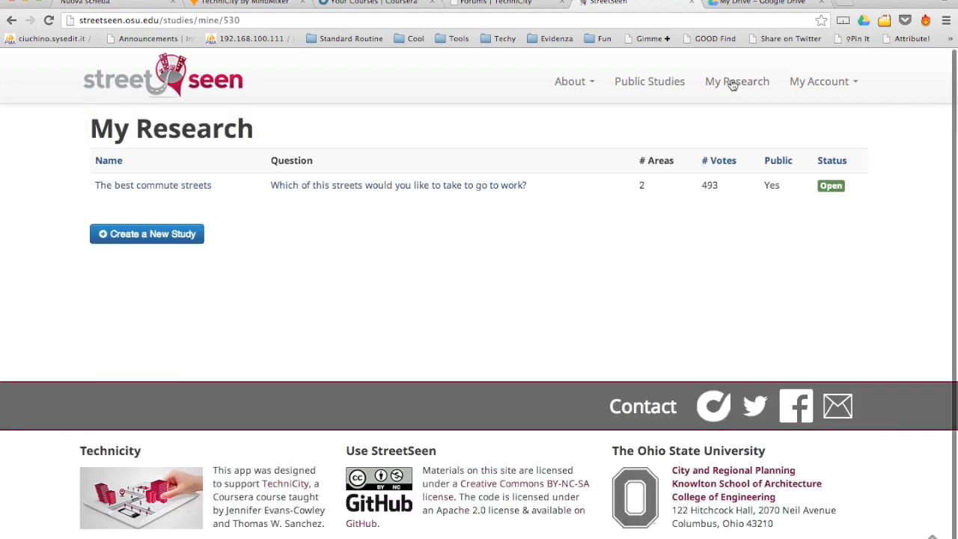
pyautogui.click(430, 188)
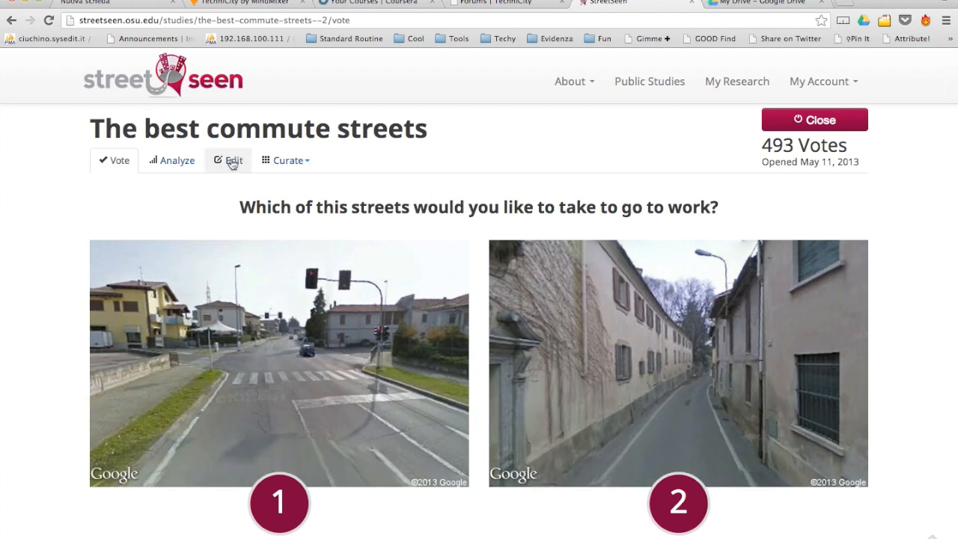
pyautogui.click(182, 163)
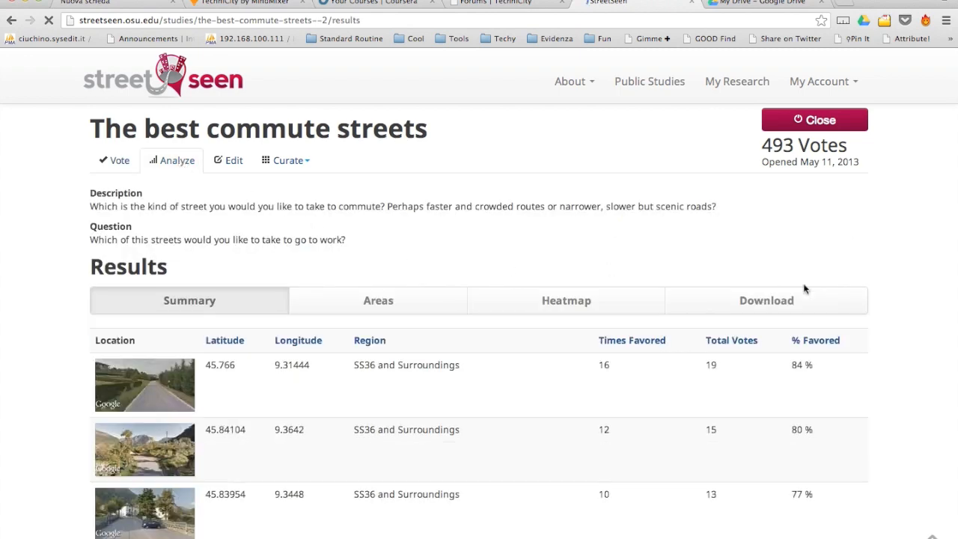
pyautogui.click(767, 301)
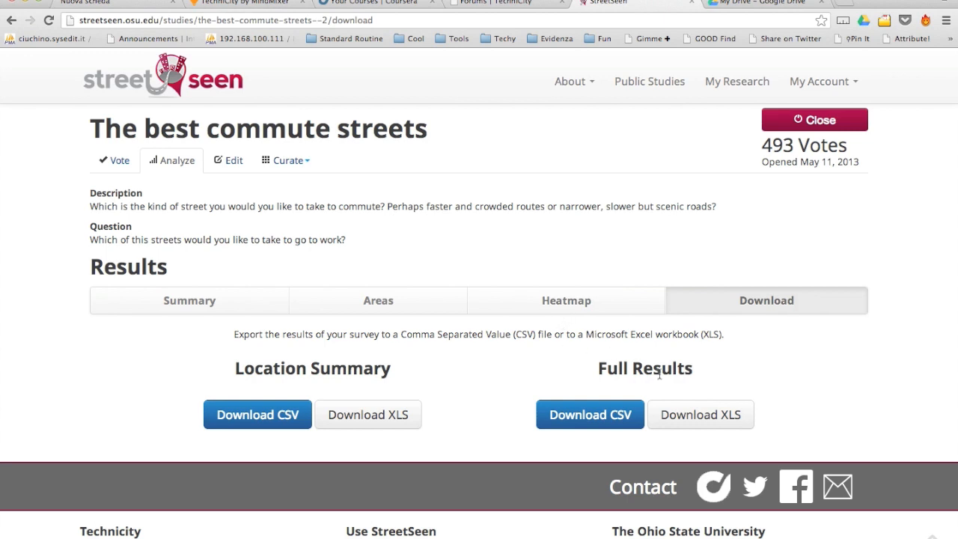
pyautogui.click(592, 416)
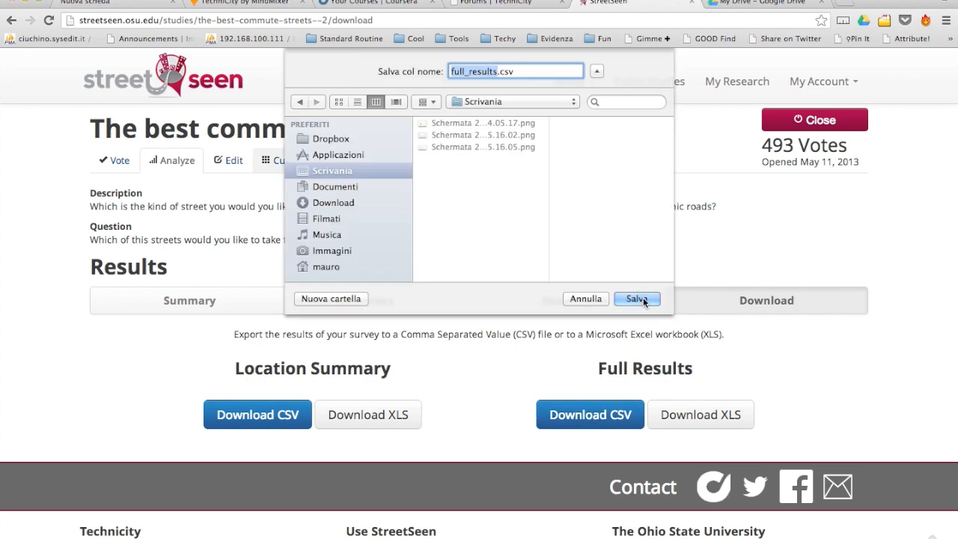
pyautogui.click(636, 298)
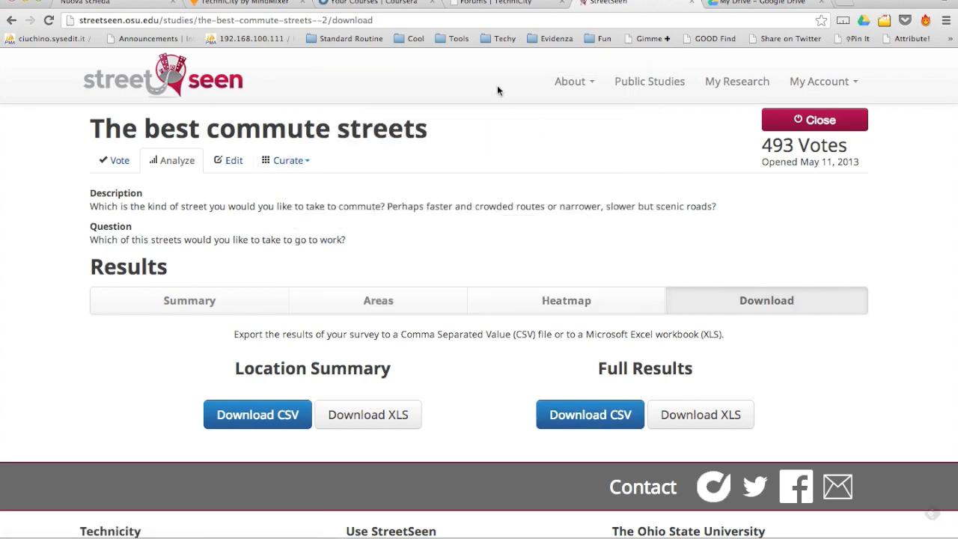
pyautogui.click(753, 6)
pyautogui.click(61, 175)
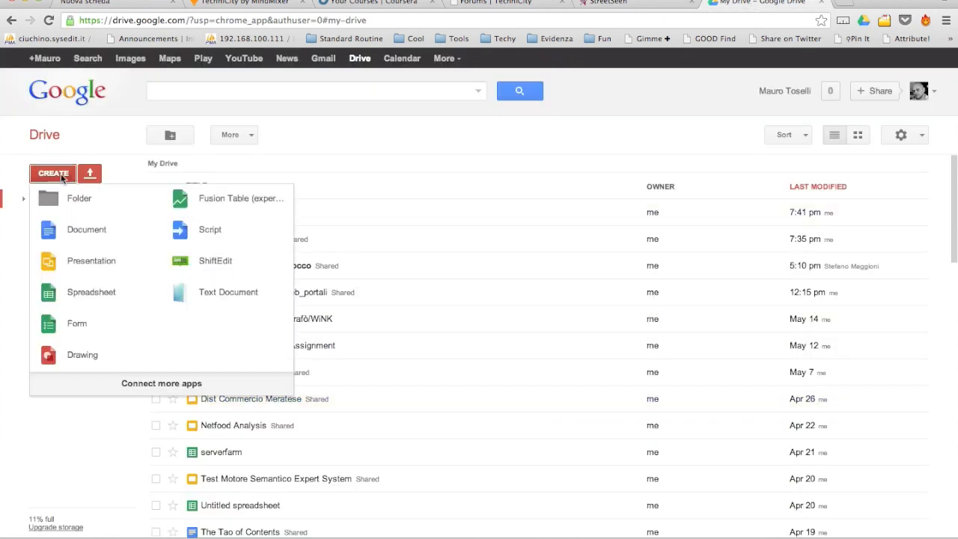
# Create a new spreadsheet and import desktop full_results.csv, replacing the current sheet, comma-separated.
pyautogui.click(91, 292)
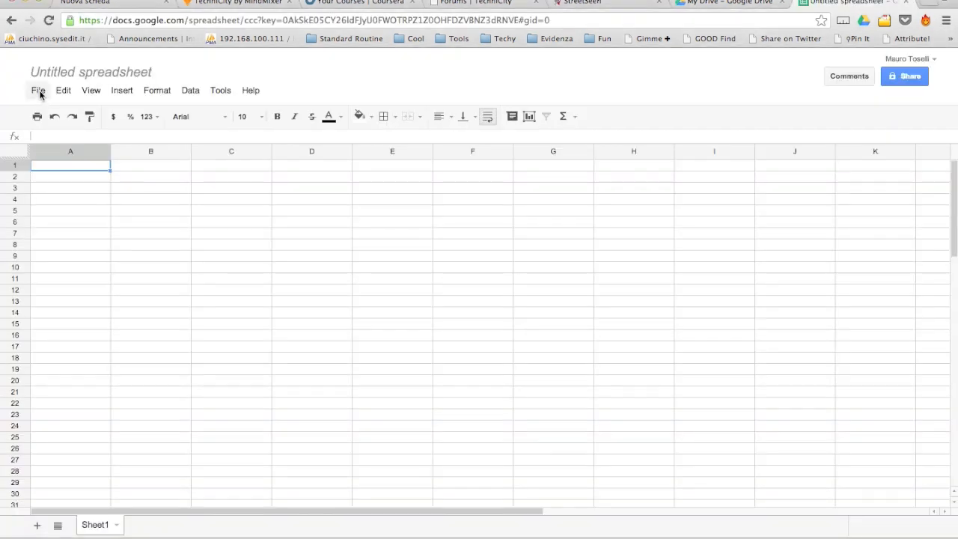
pyautogui.click(39, 91)
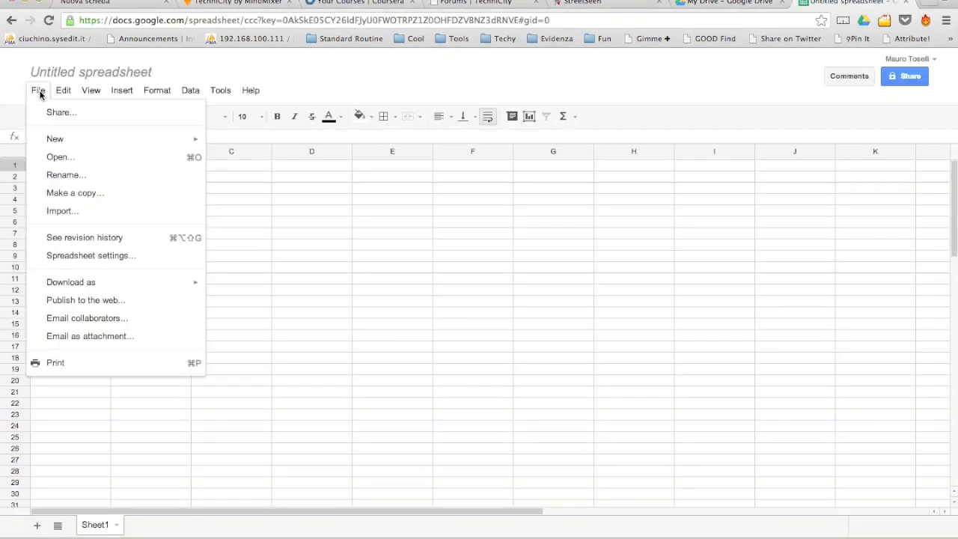
pyautogui.click(57, 212)
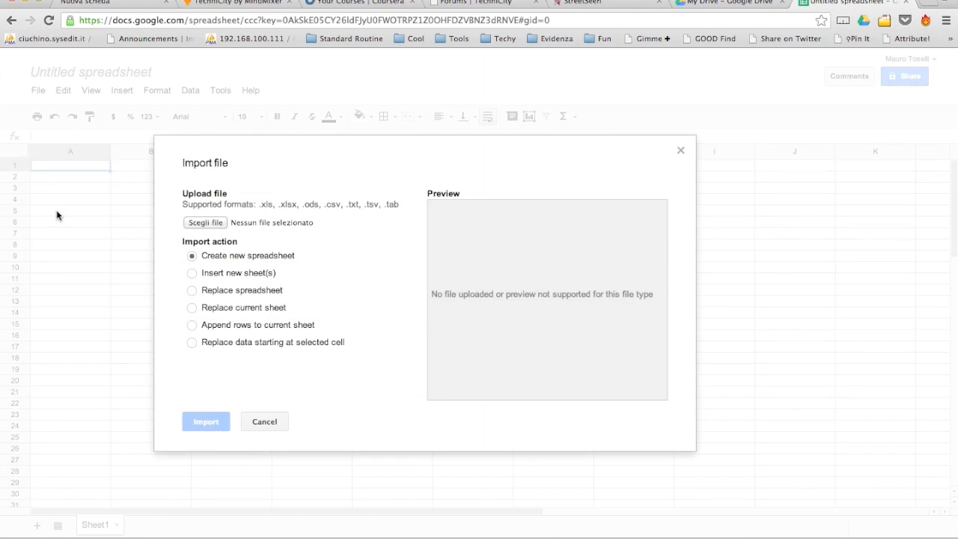
pyautogui.click(216, 222)
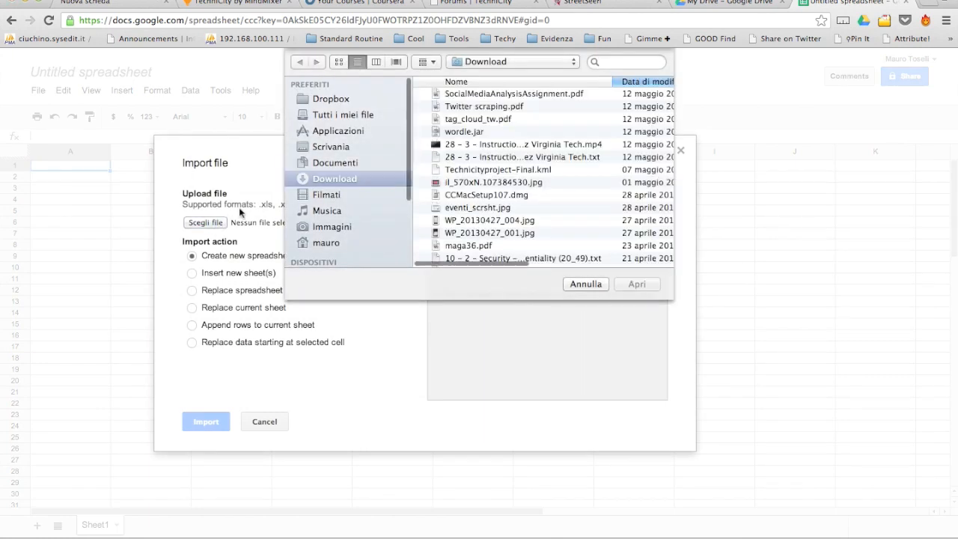
pyautogui.click(322, 148)
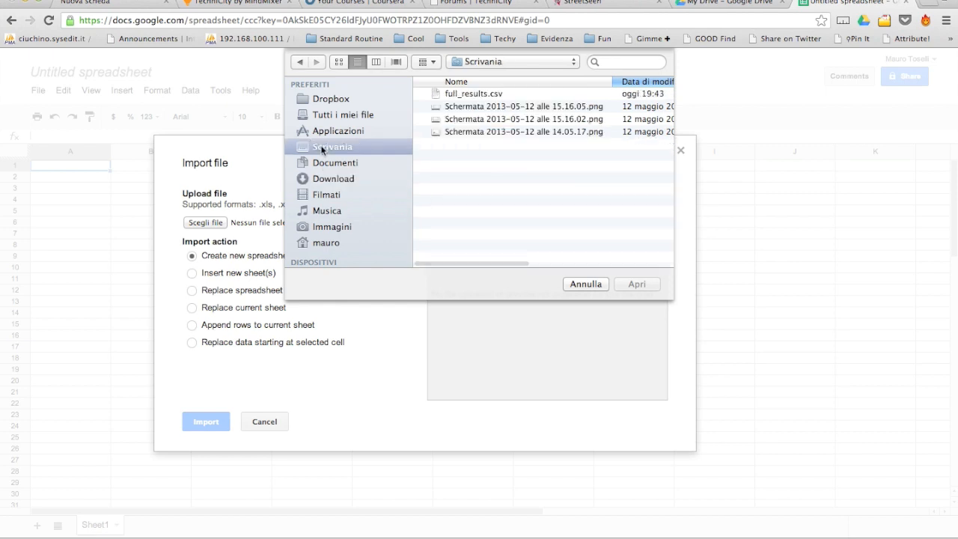
pyautogui.click(481, 91)
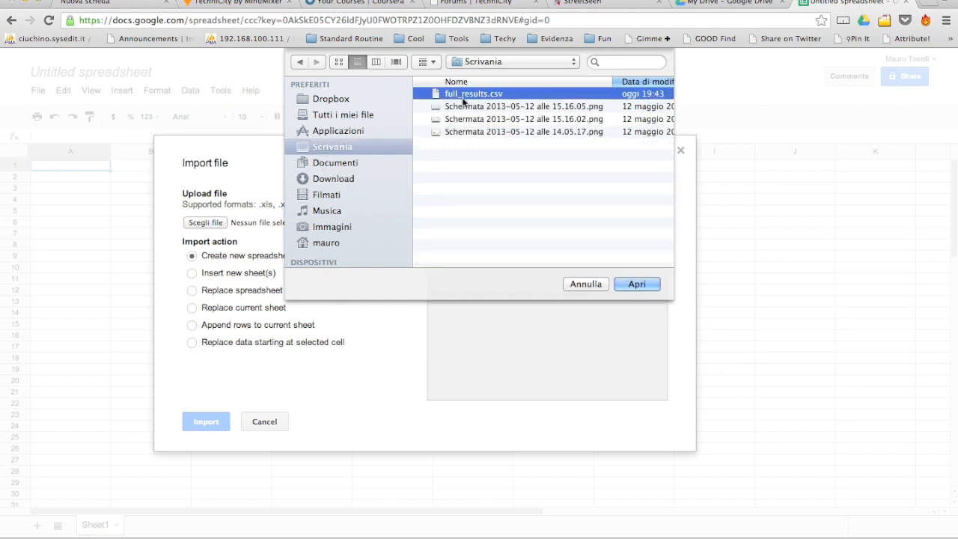
pyautogui.click(637, 285)
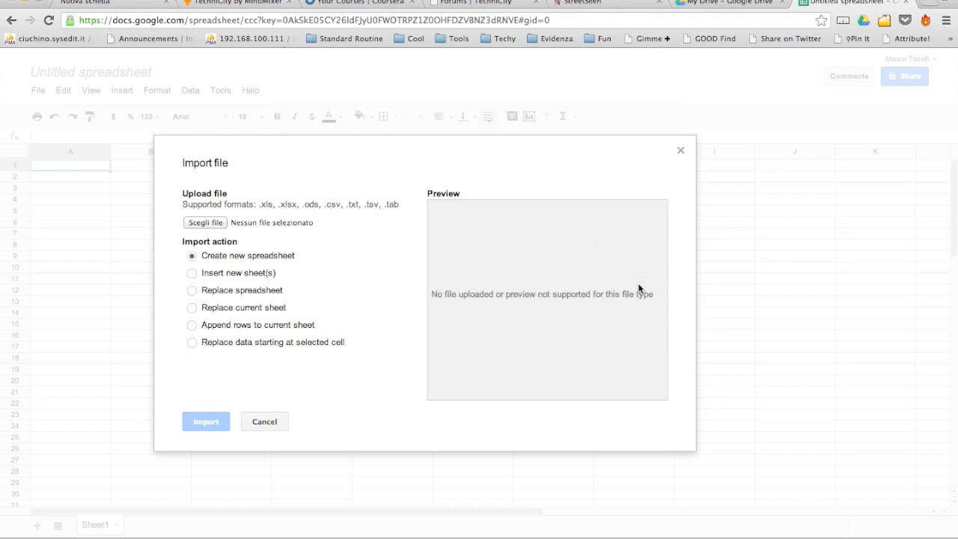
pyautogui.click(192, 308)
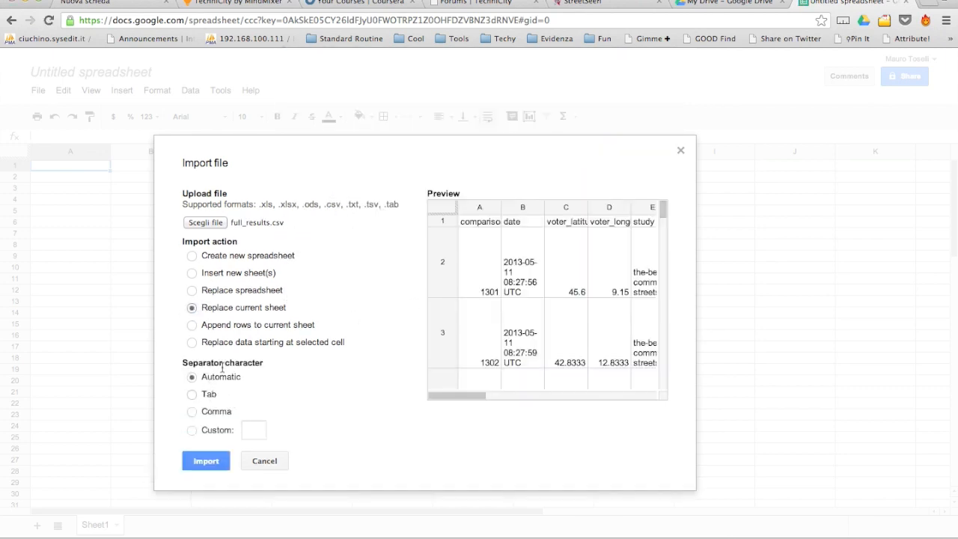
pyautogui.click(192, 412)
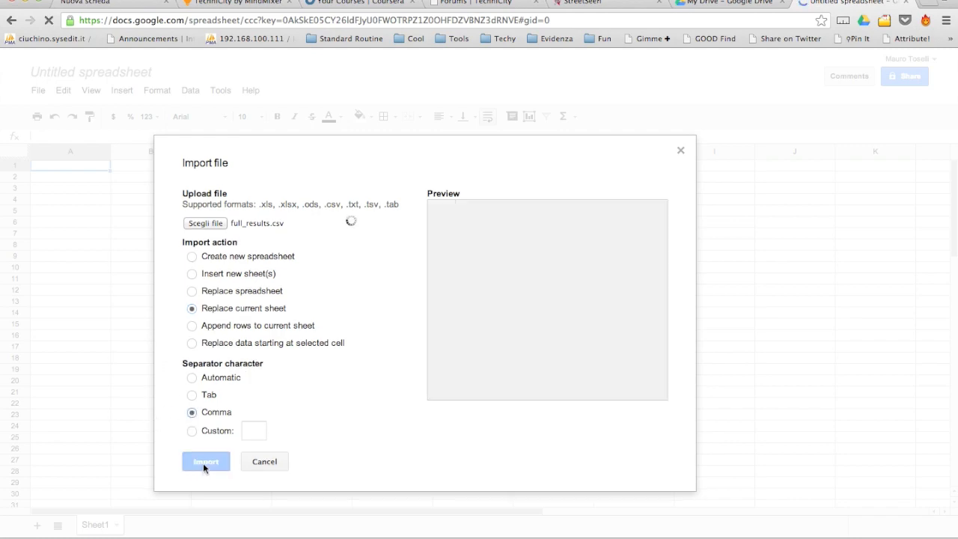
# Import the CSV into Sheet1 and copy the voter_latitude and voter_longitude columns C–D.
pyautogui.click(206, 462)
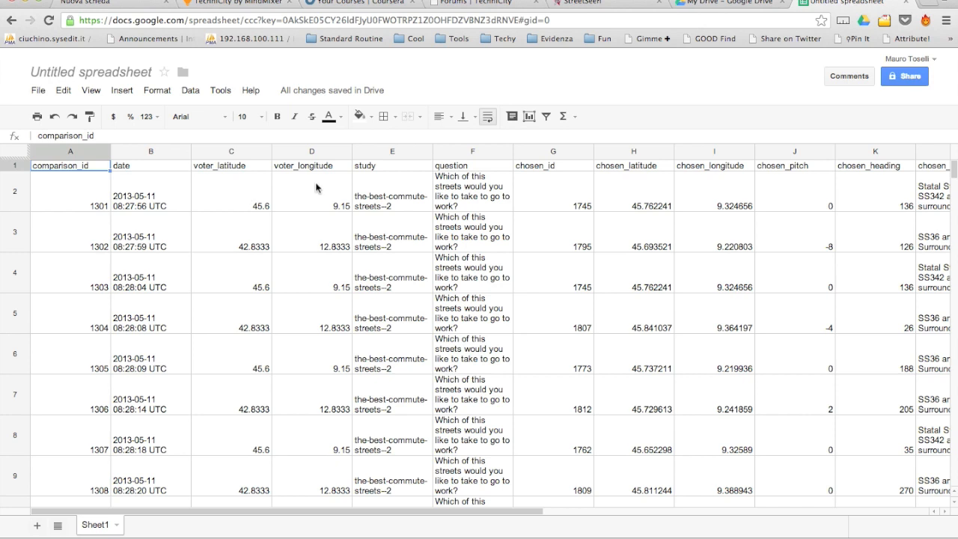
pyautogui.moveTo(243, 153); pyautogui.dragTo(310, 153)
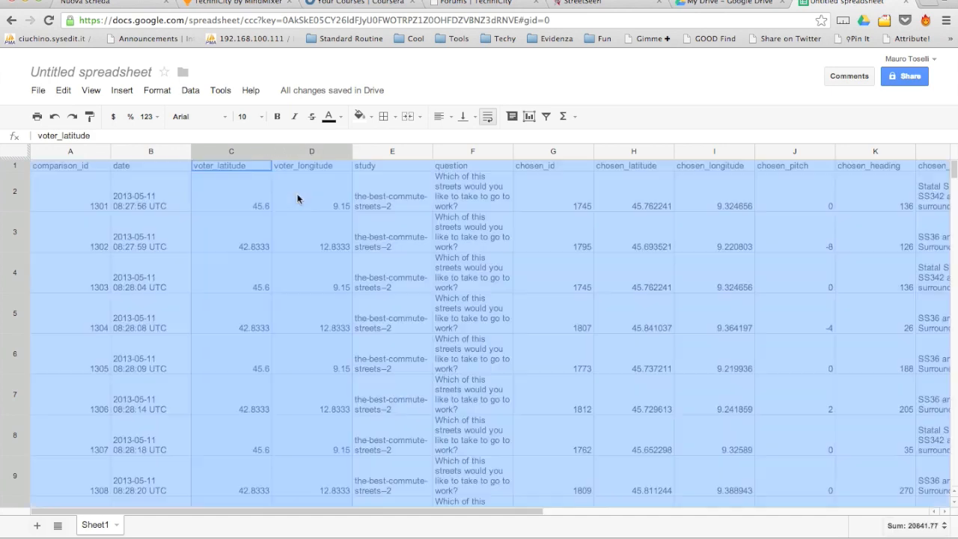
pyautogui.rightClick(297, 198)
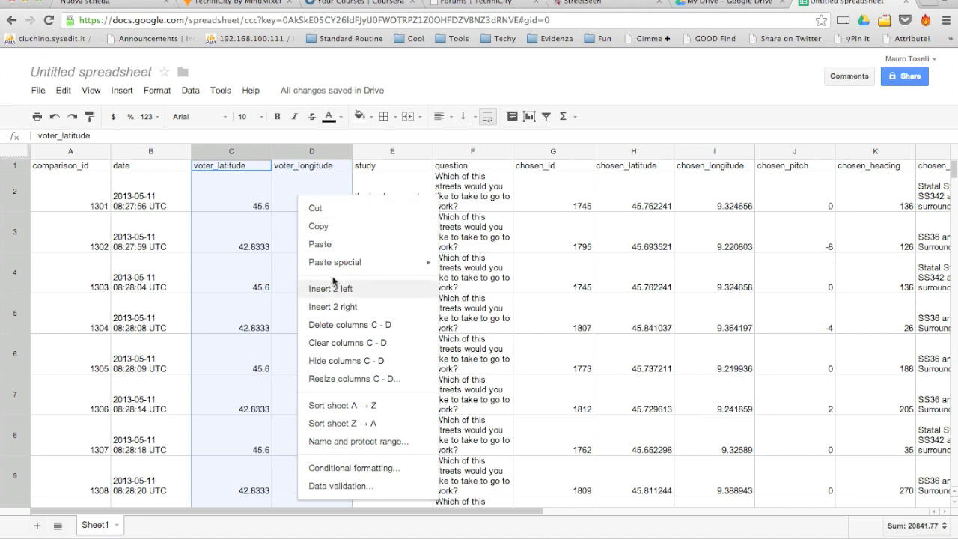
pyautogui.click(333, 229)
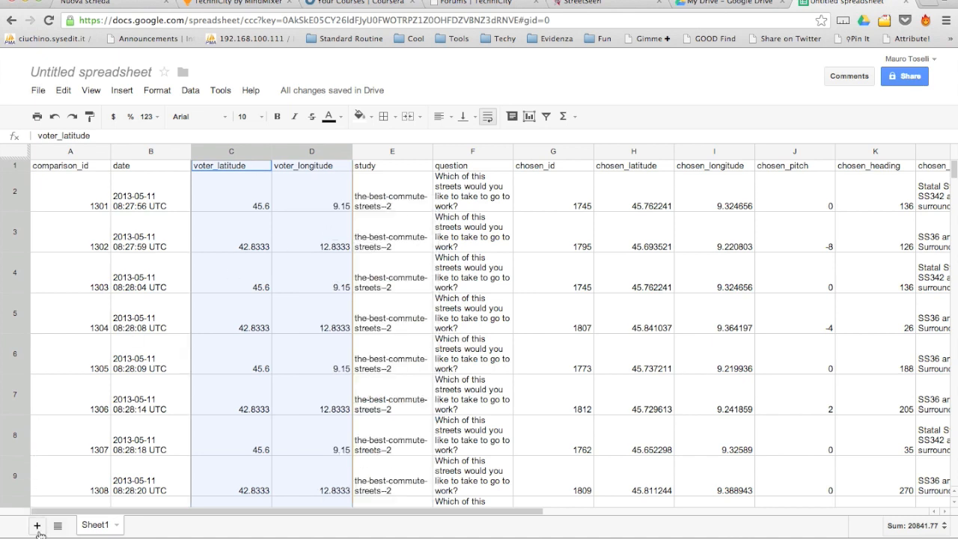
# Add Sheet2 and paste the voter_latitude and voter_longitude columns starting at A1.
pyautogui.click(37, 527)
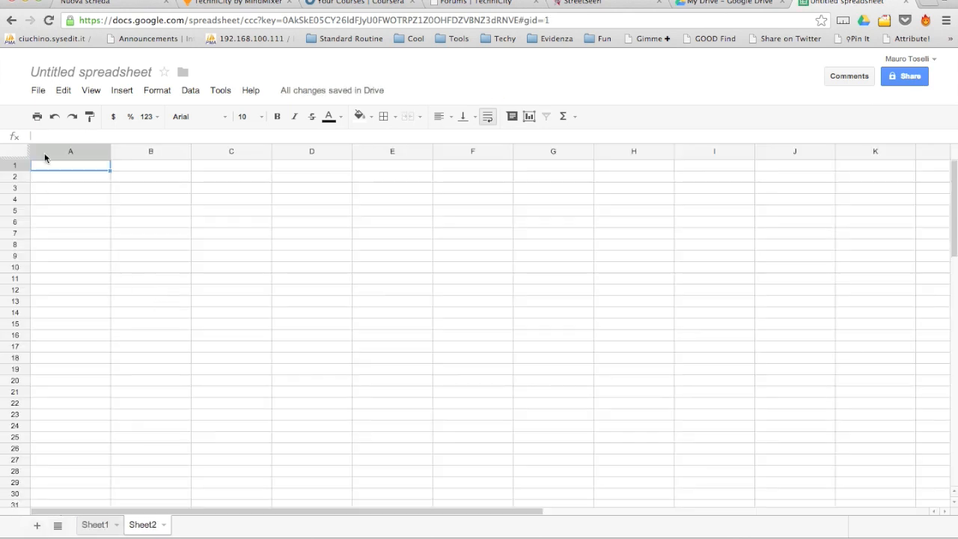
pyautogui.rightClick(63, 170)
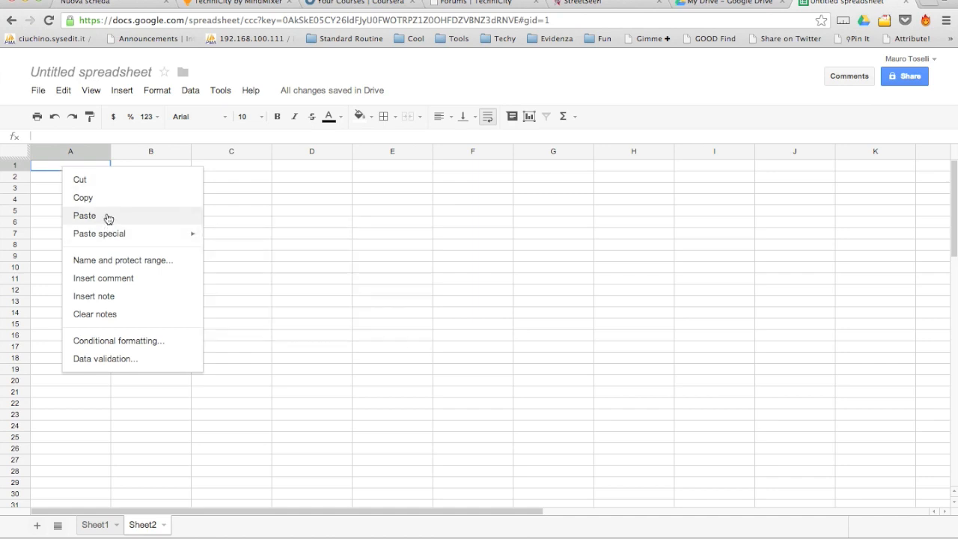
pyautogui.click(107, 217)
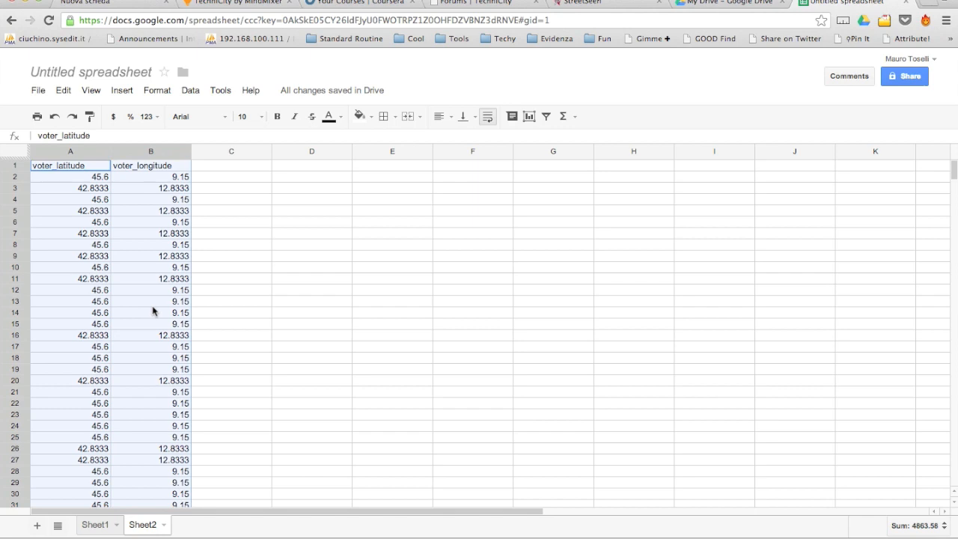
pyautogui.click(346, 245)
# Copy the A1:B1 headers into D1:E1.
pyautogui.moveTo(87, 171); pyautogui.dragTo(131, 165)
pyautogui.hotkey('ctrl', 'c')
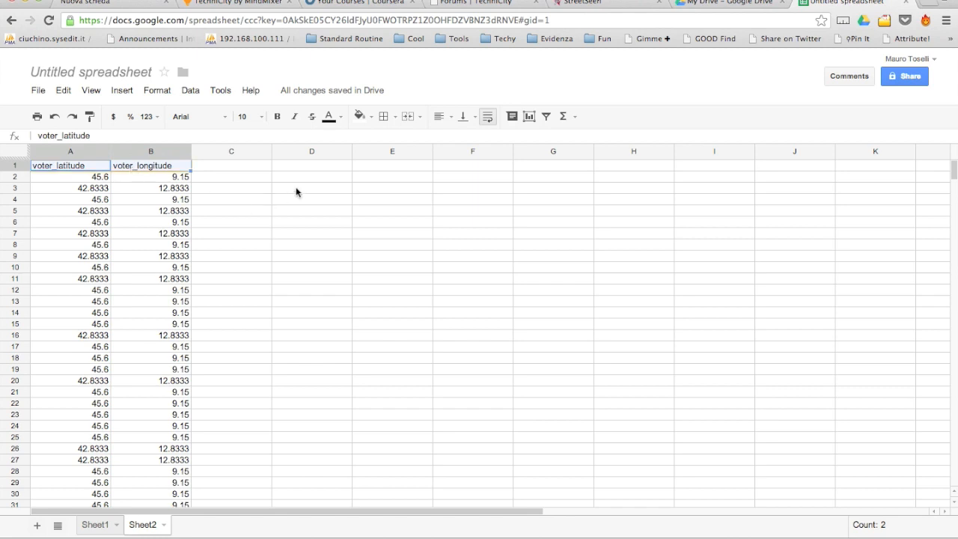
pyautogui.click(311, 171)
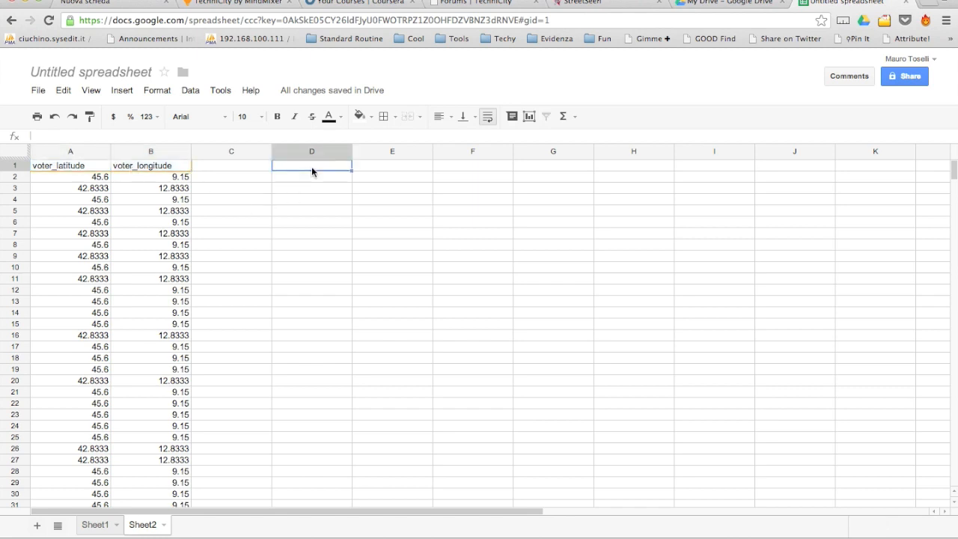
pyautogui.hotkey('ctrl', 'v')
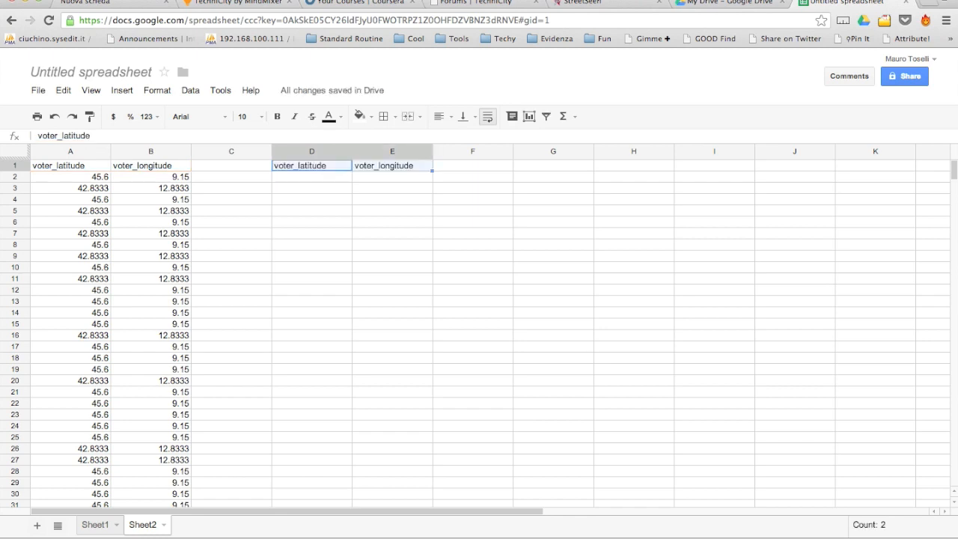
pyautogui.click(385, 187)
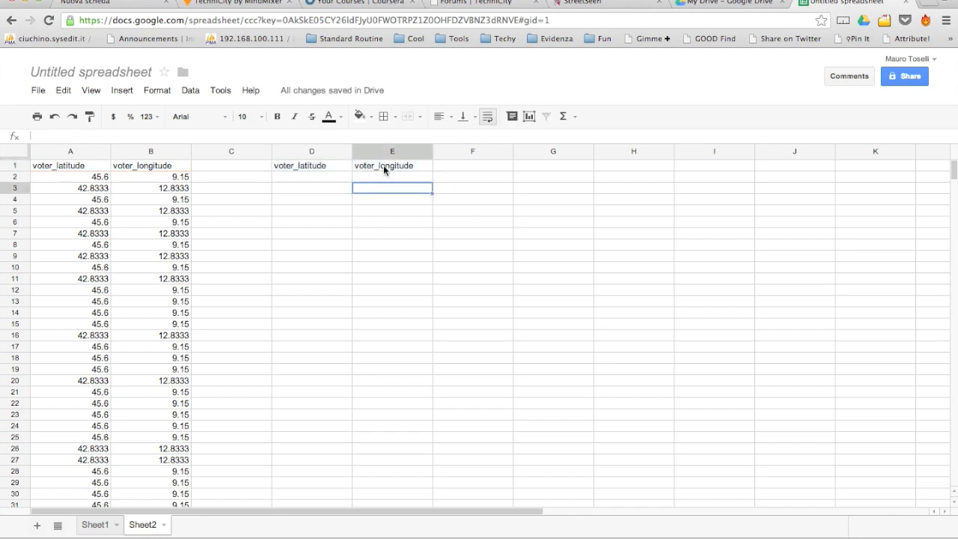
pyautogui.click(333, 180)
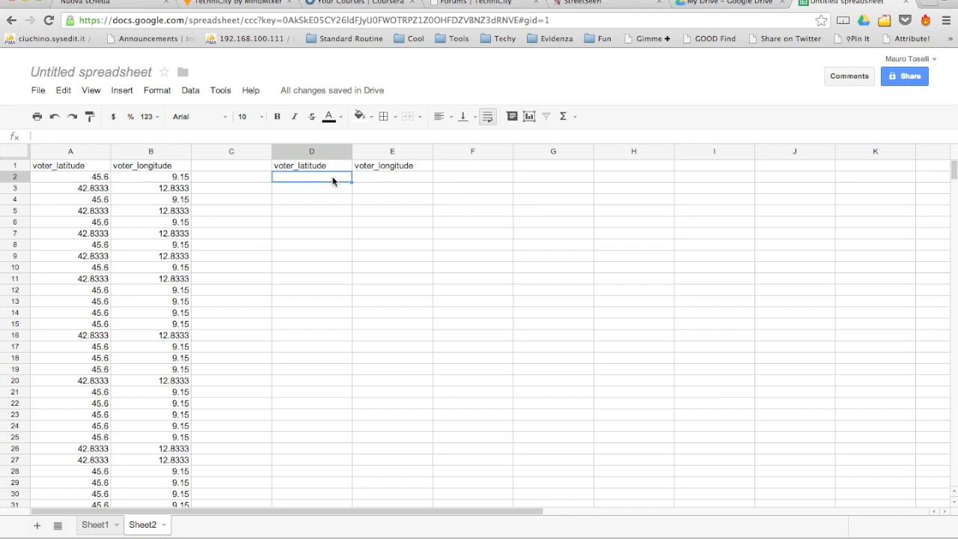
# Enter =UNIQUE(A2:B494) in D2, listing 17 distinct voter latitude/longitude pairs in D2:E18.
pyautogui.write('=')
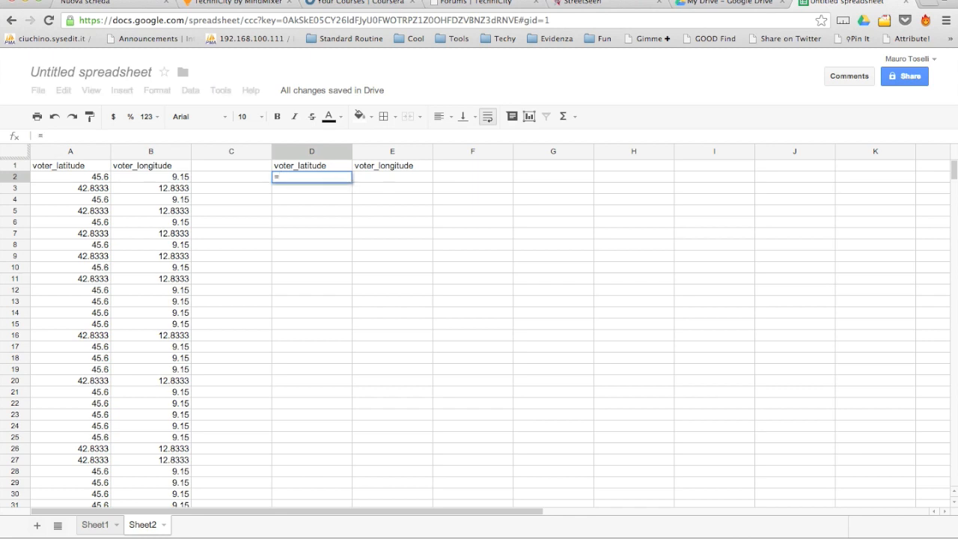
pyautogui.write('un')
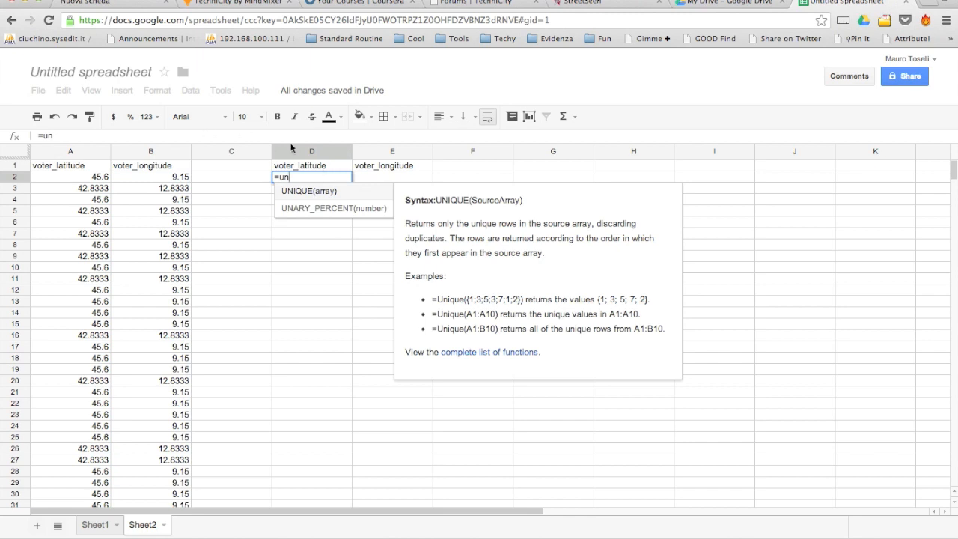
pyautogui.click(332, 197)
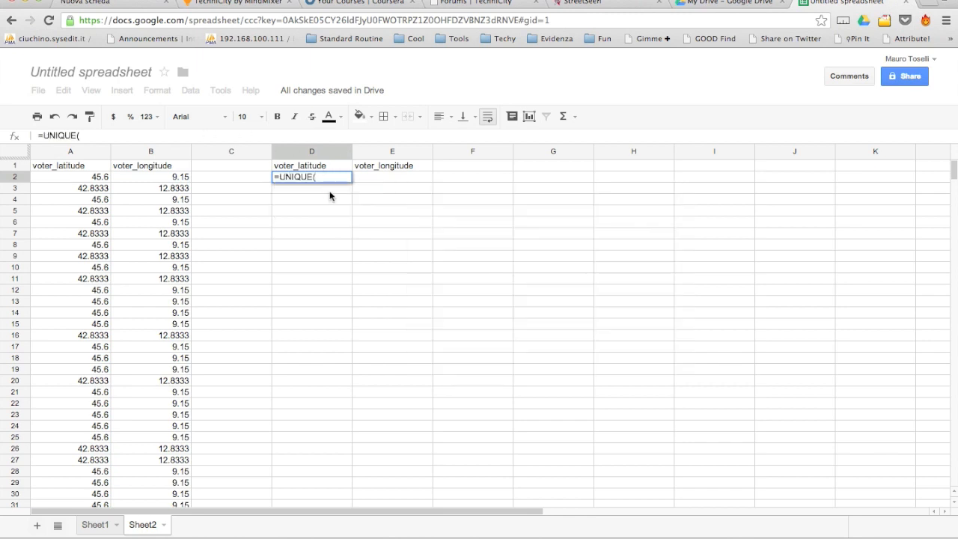
pyautogui.click(94, 178)
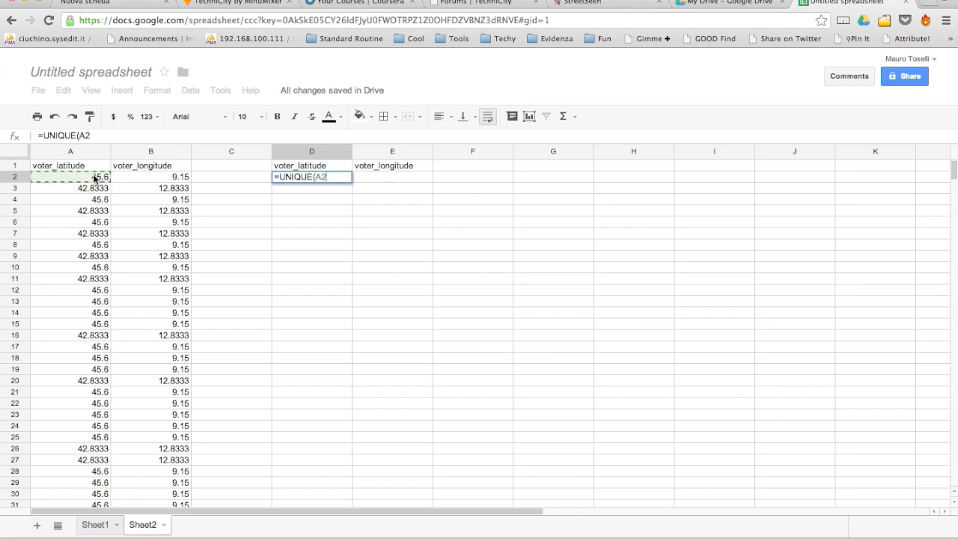
pyautogui.scroll(-5, 155, 343)
pyautogui.scroll(-20, 155, 343)
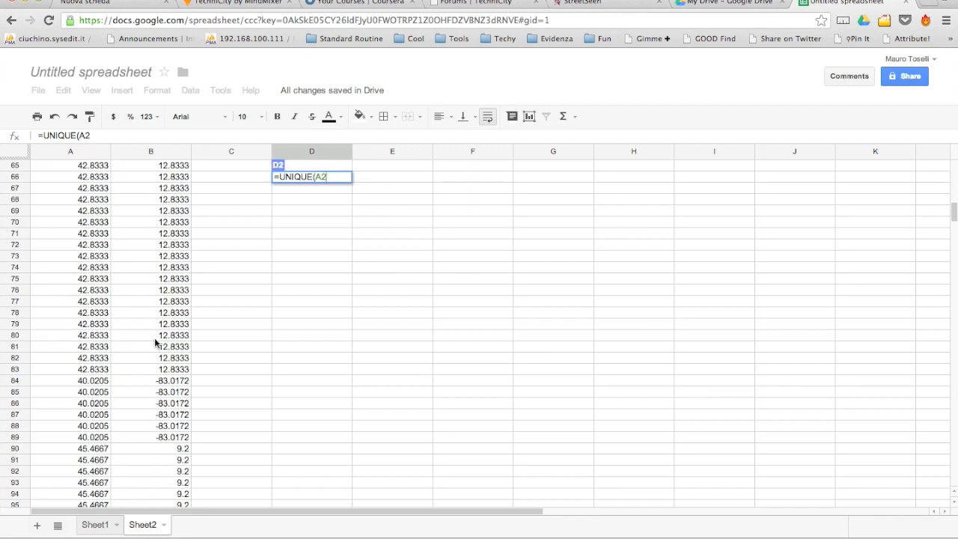
pyautogui.scroll(-20, 155, 342)
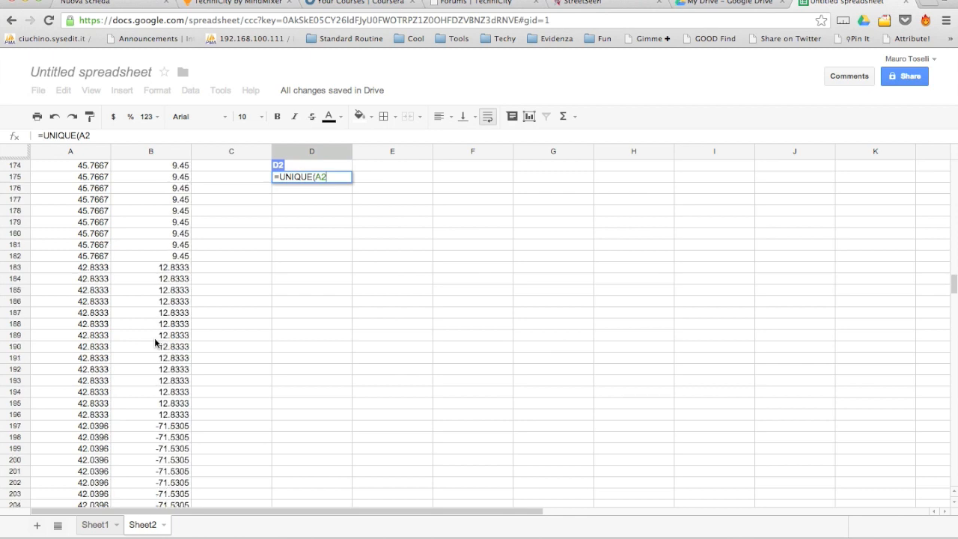
pyautogui.scroll(-20, 155, 343)
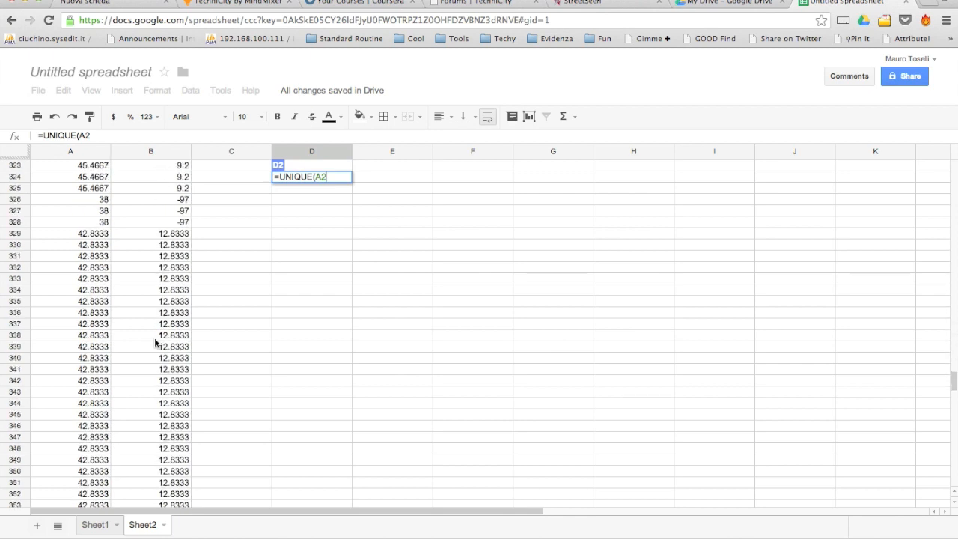
pyautogui.scroll(-8, 155, 343)
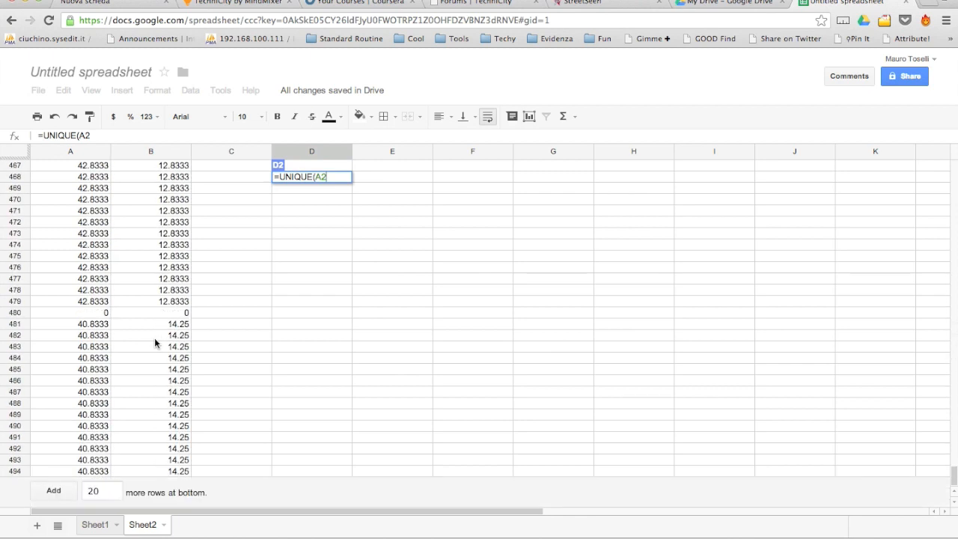
pyautogui.keyDown('shift'); pyautogui.click(177, 473); pyautogui.keyUp('shift')
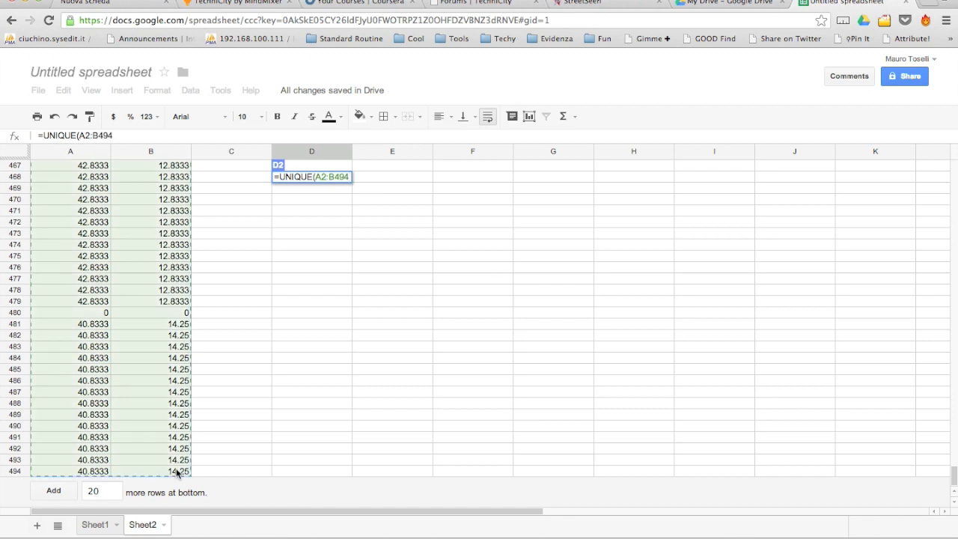
pyautogui.write(')')
pyautogui.press('Return')
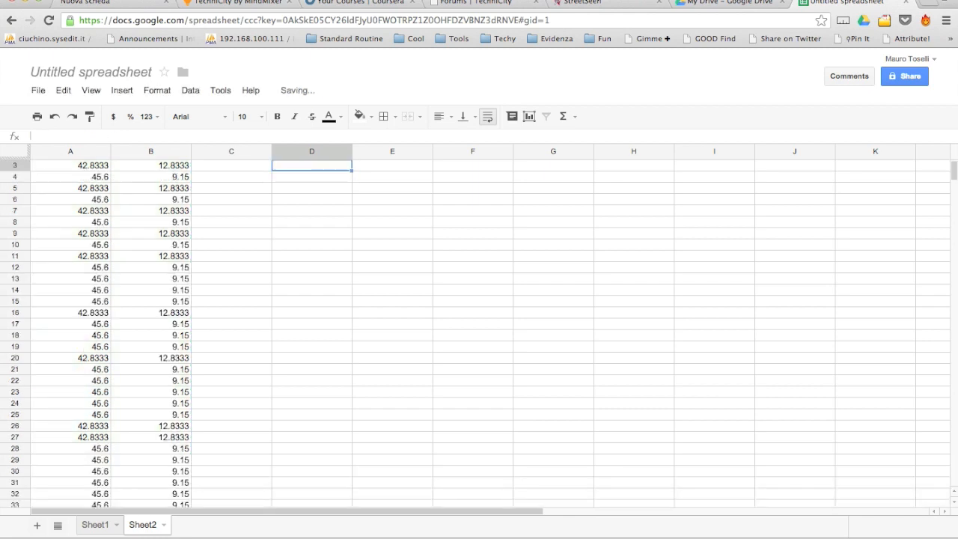
pyautogui.press('Right')
pyautogui.press('Right')
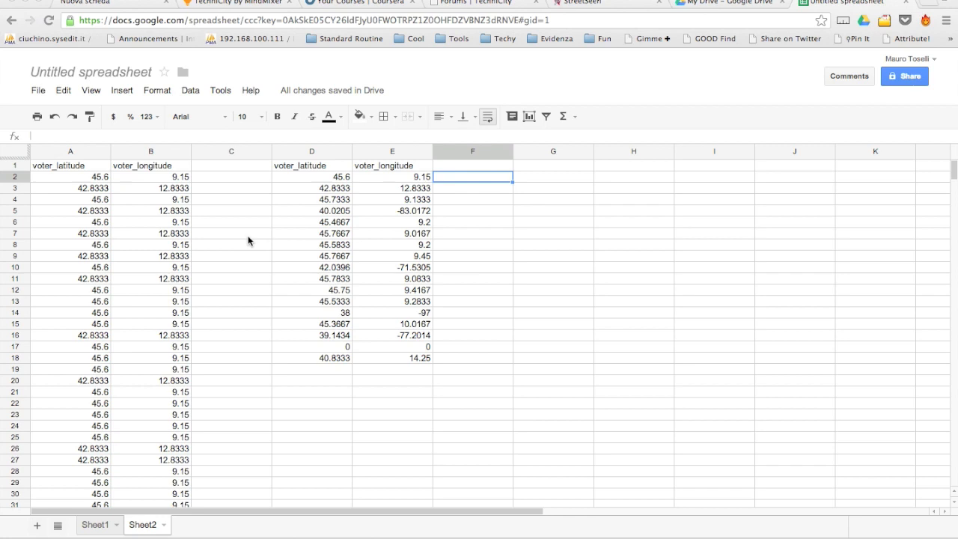
# Enter =DCOUNT(A1:B494;A1;D1:E2) in F2, returning 38 votes for the first pair.
pyautogui.write('=dcou')
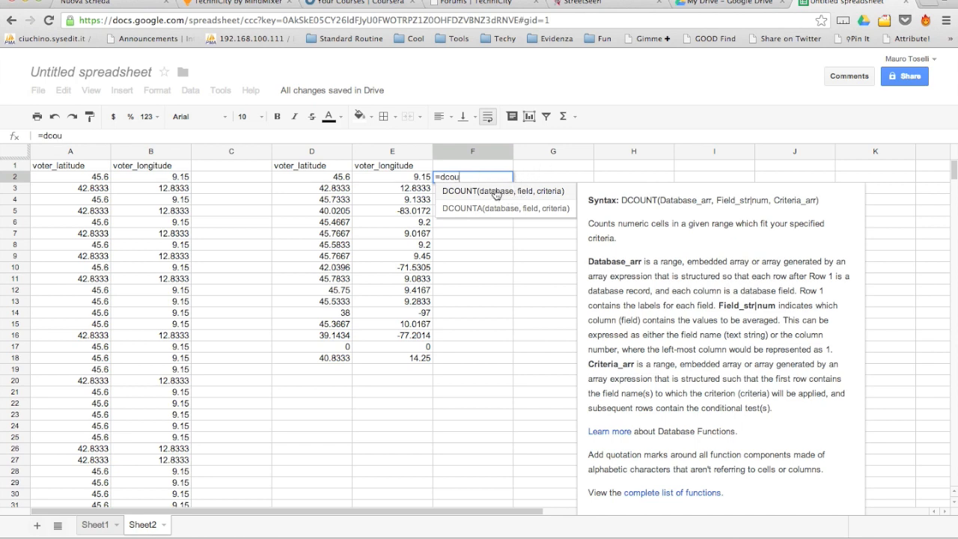
pyautogui.click(552, 192)
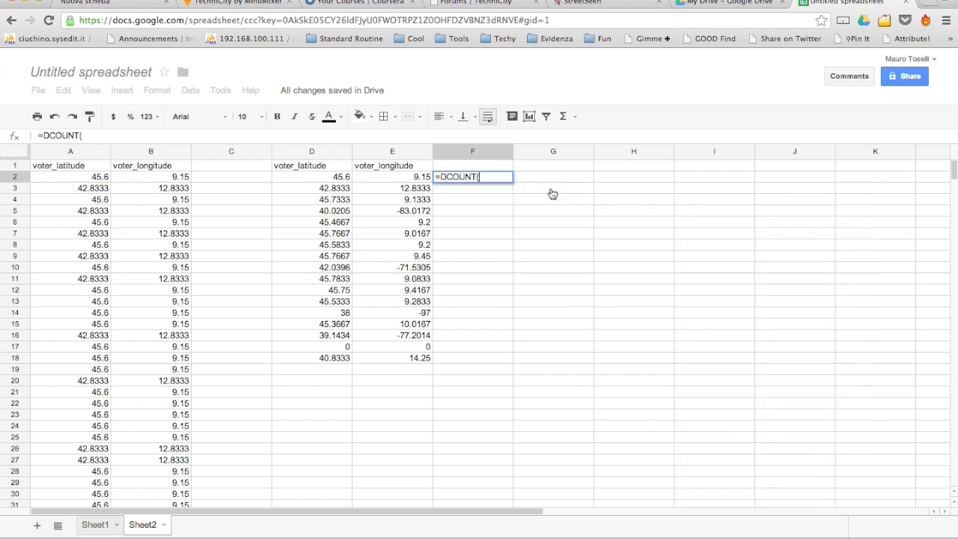
pyautogui.click(100, 168)
pyautogui.scroll(-15, 155, 277)
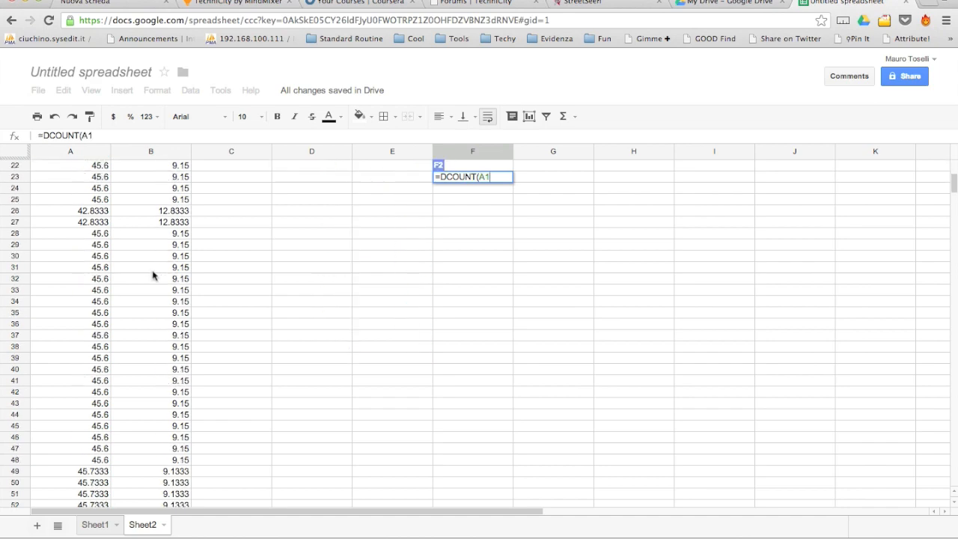
pyautogui.scroll(-20, 153, 276)
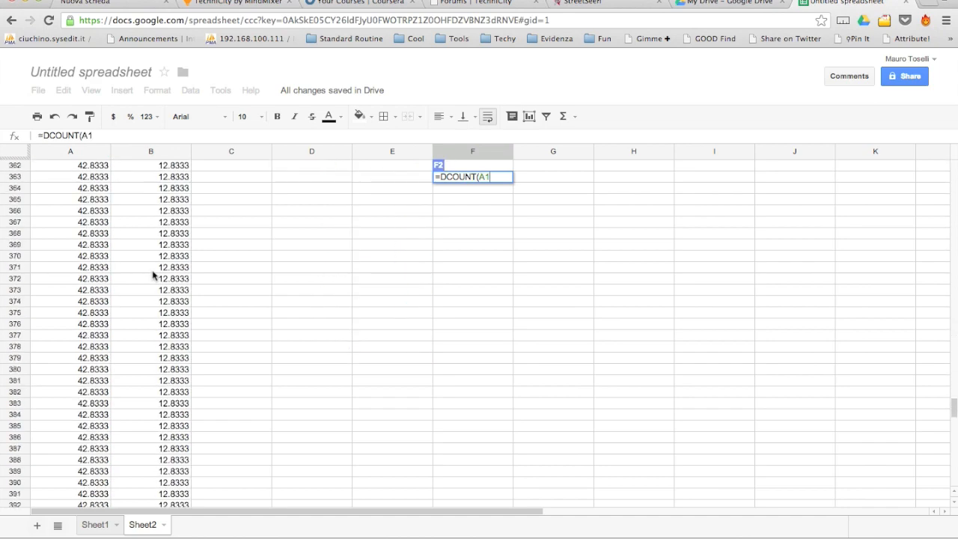
pyautogui.scroll(-6, 153, 277)
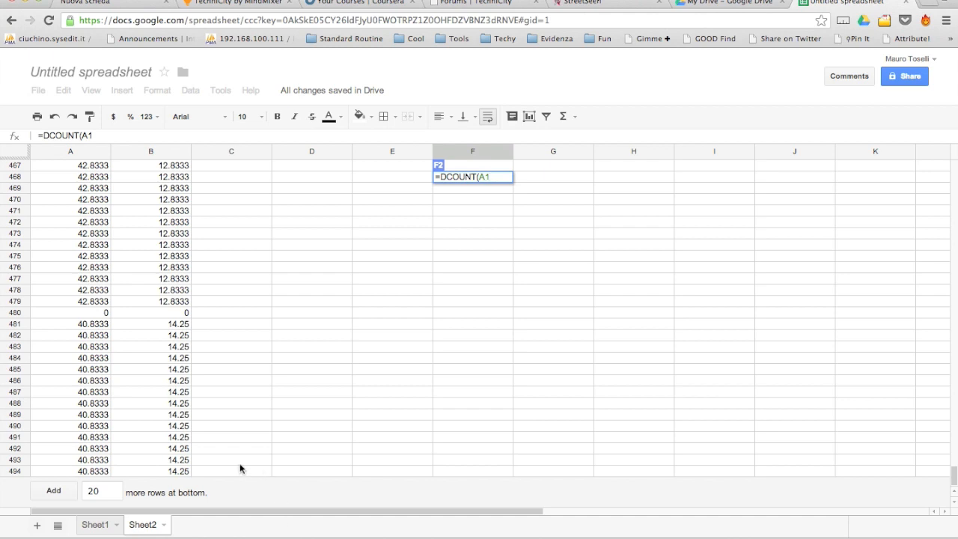
pyautogui.keyDown('shift'); pyautogui.click(184, 473); pyautogui.keyUp('shift')
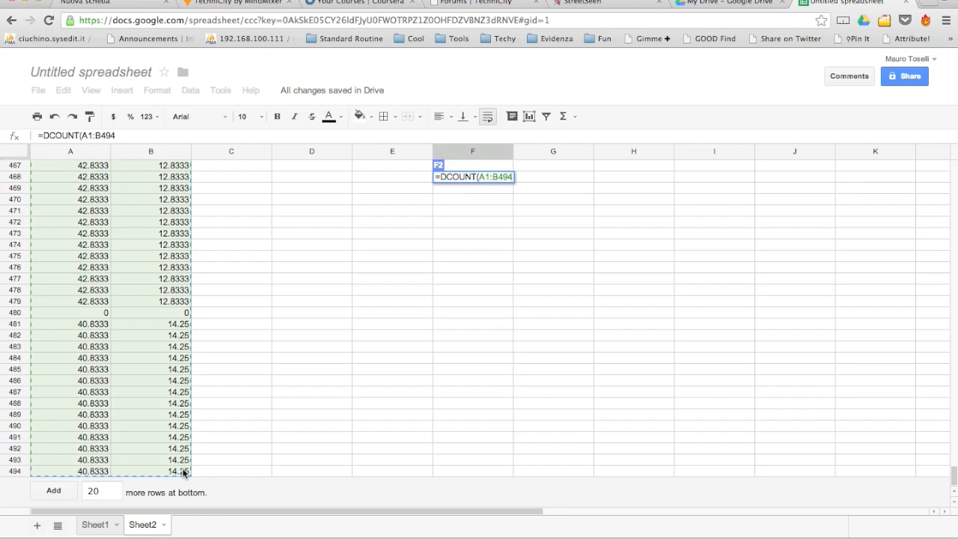
pyautogui.write(';')
pyautogui.scroll(20, 178, 324)
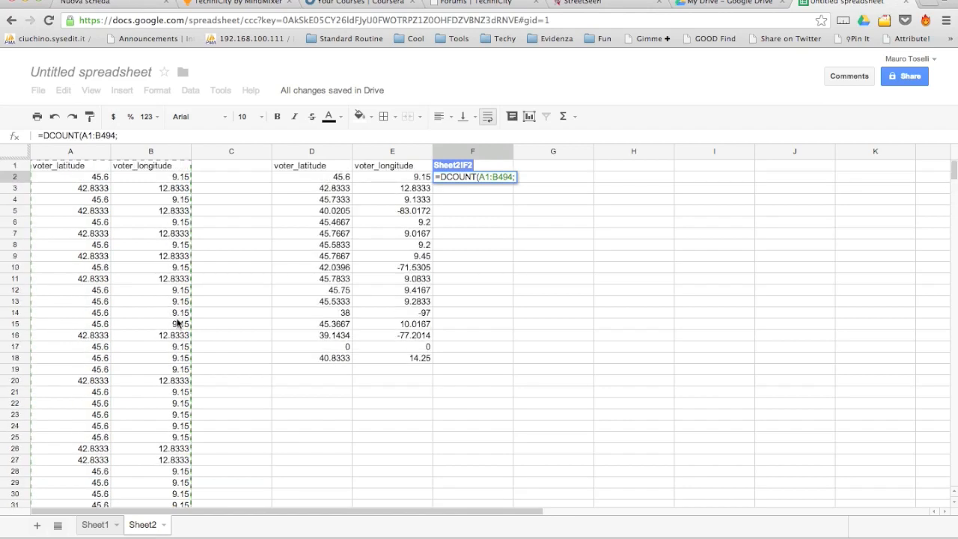
pyautogui.click(88, 170)
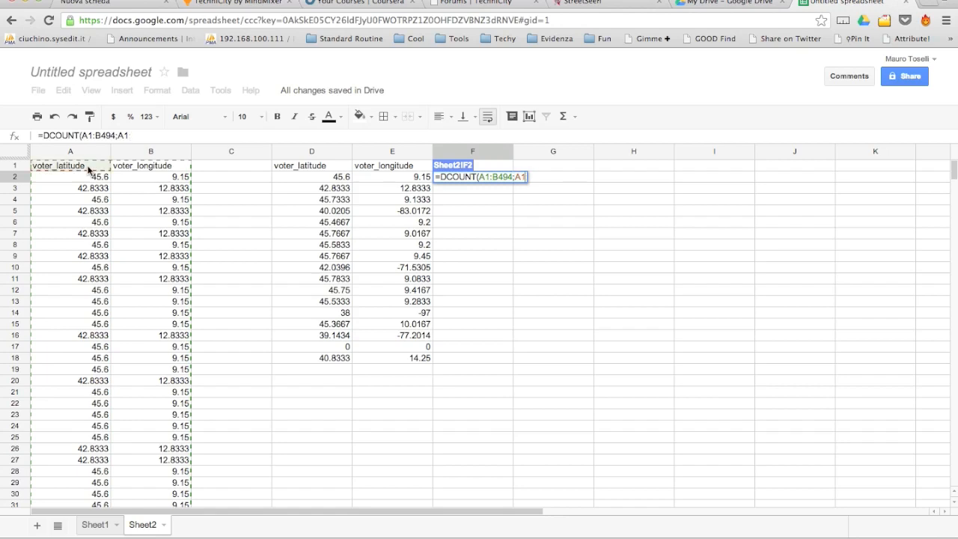
pyautogui.write(';')
pyautogui.click(337, 170)
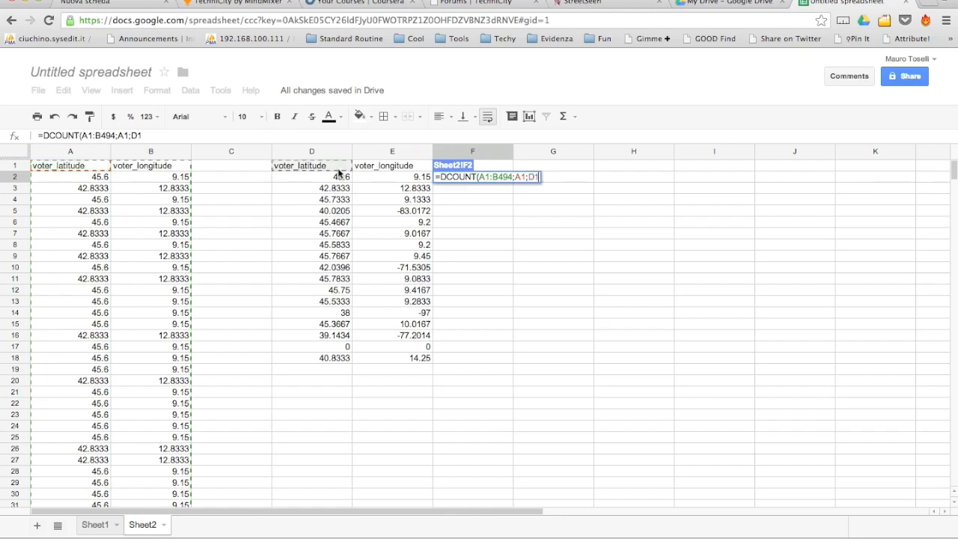
pyautogui.moveTo(338, 171); pyautogui.dragTo(379, 177)
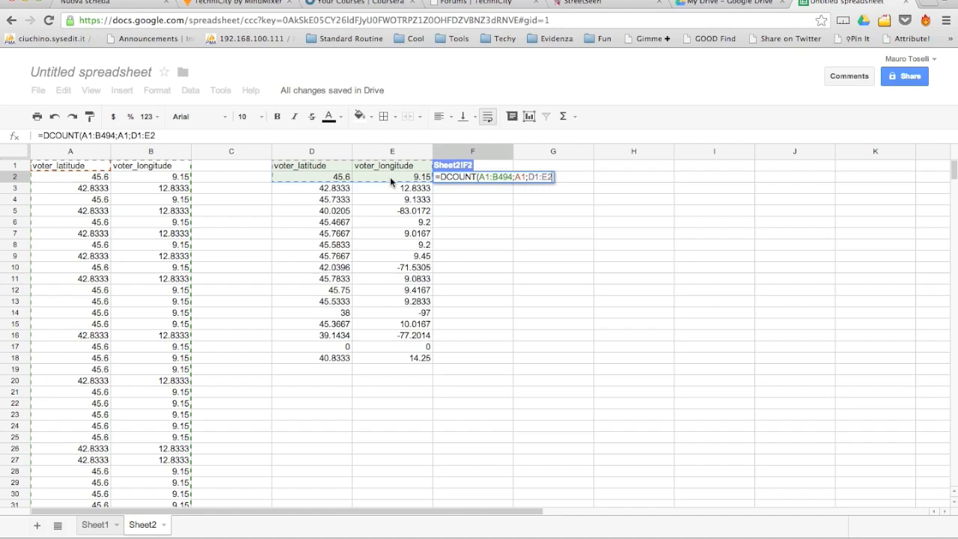
pyautogui.write(')')
pyautogui.press('Return')
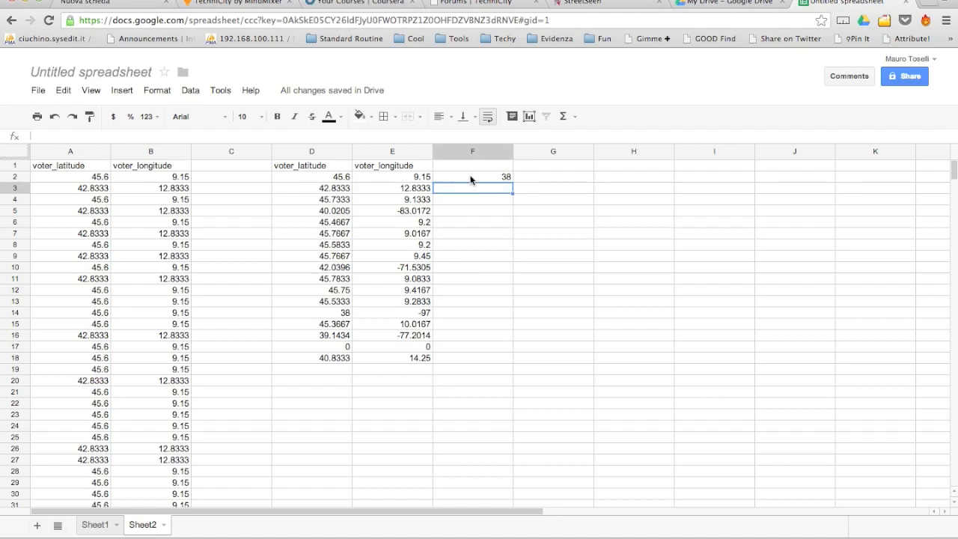
# Change F2's formula to =DCOUNT($A$1:$B$494;$A$1;$D$1:E2), still returning 38.
pyautogui.click(471, 179)
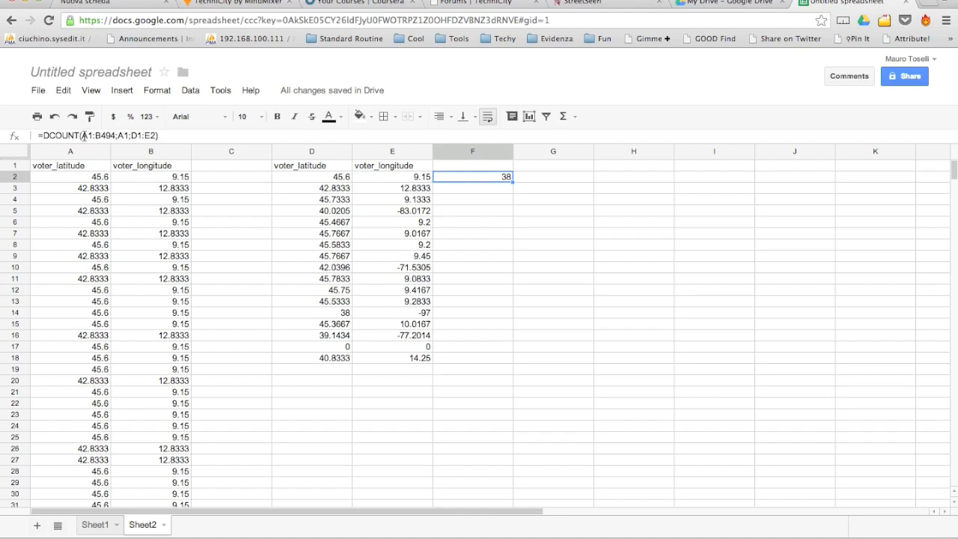
pyautogui.click(83, 135)
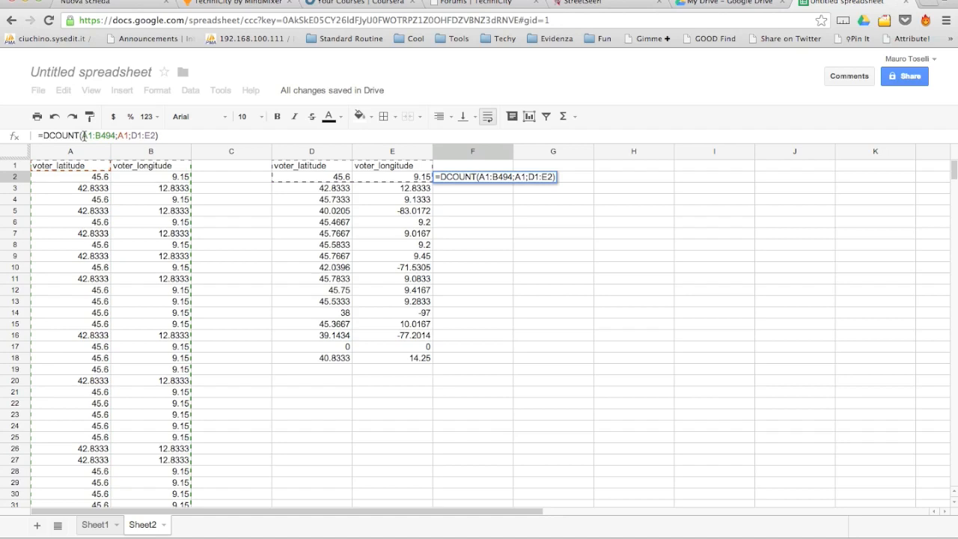
pyautogui.write('$')
pyautogui.press('Right')
pyautogui.write('$')
pyautogui.press('Right')
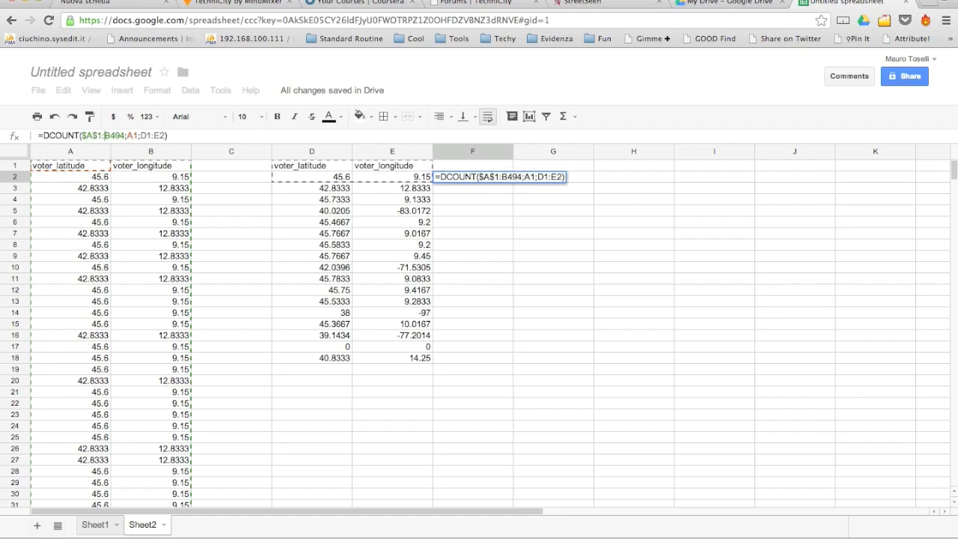
pyautogui.write('$')
pyautogui.press('Right')
pyautogui.write('$')
pyautogui.press('Right')
pyautogui.press('Right')
pyautogui.press('Right')
pyautogui.press('Right')
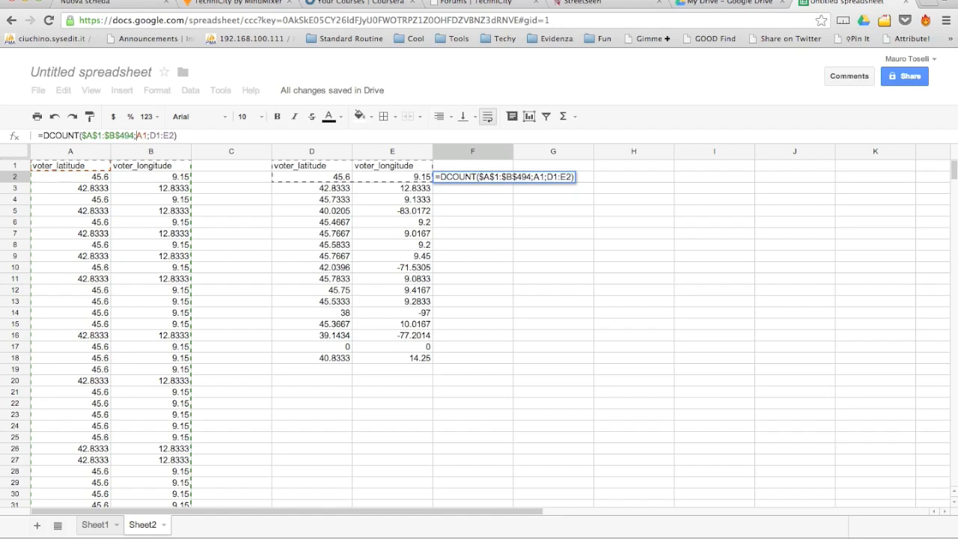
pyautogui.write('$')
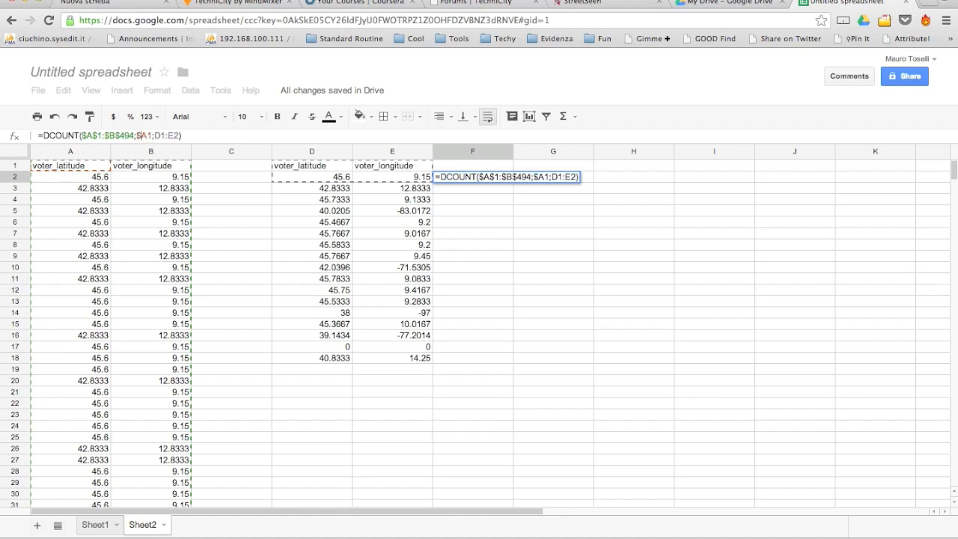
pyautogui.press('Right')
pyautogui.write('$A')
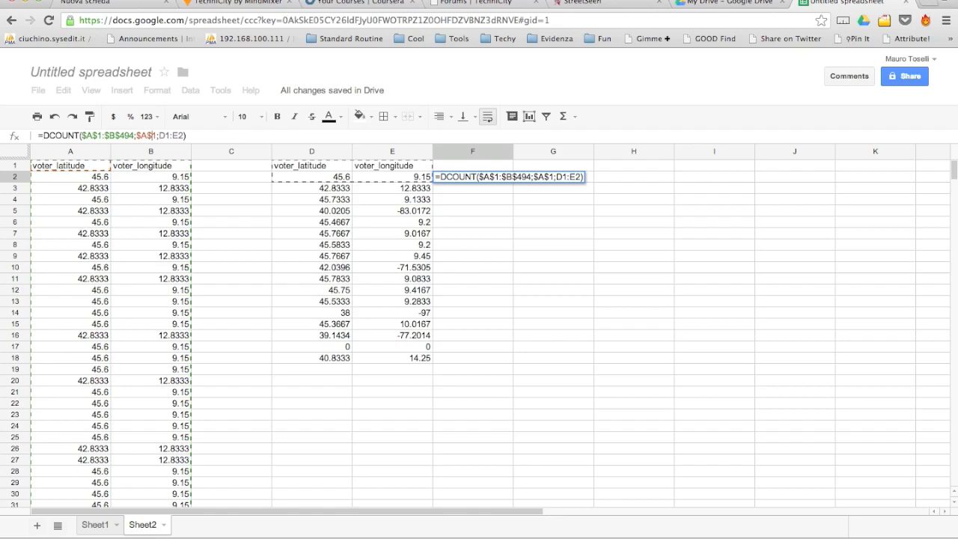
pyautogui.write('$')
pyautogui.press('Right')
pyautogui.write('$')
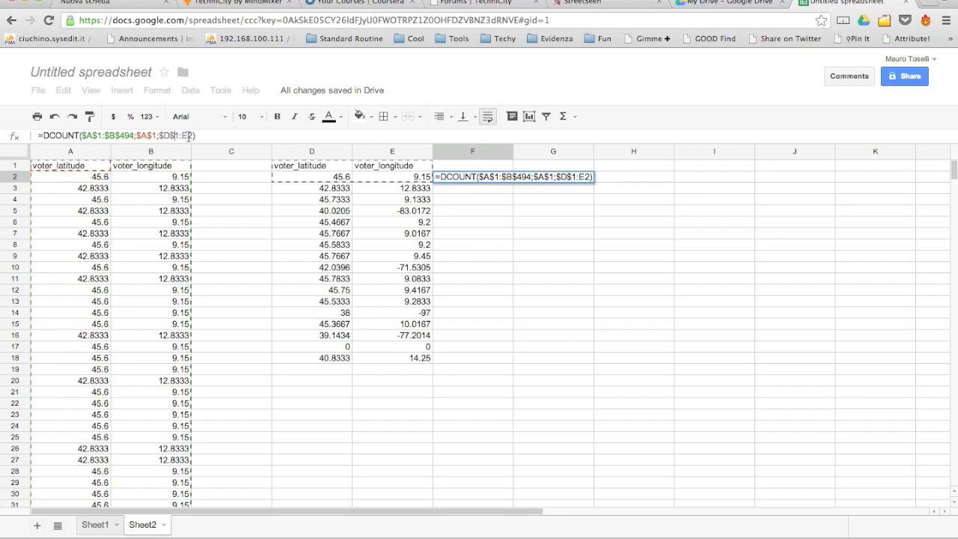
pyautogui.press('Return')
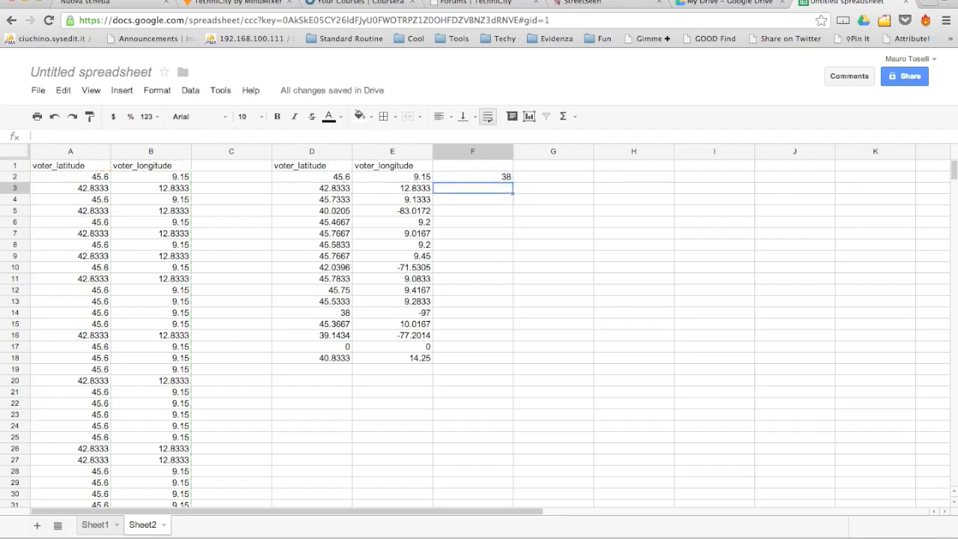
pyautogui.click(492, 178)
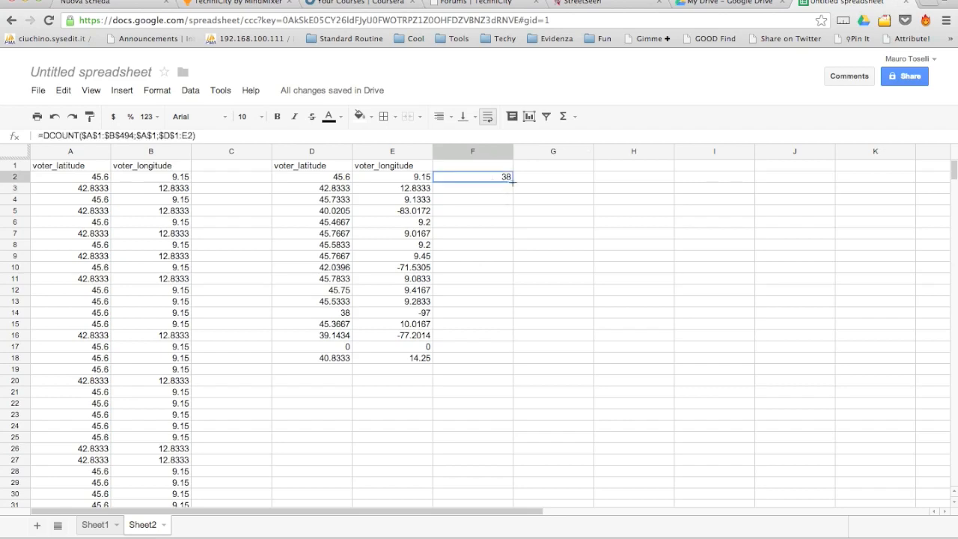
# Fill the DCOUNT formula down F3:F18, giving running totals up to 493, and check F3.
pyautogui.moveTo(513, 182); pyautogui.dragTo(504, 360)
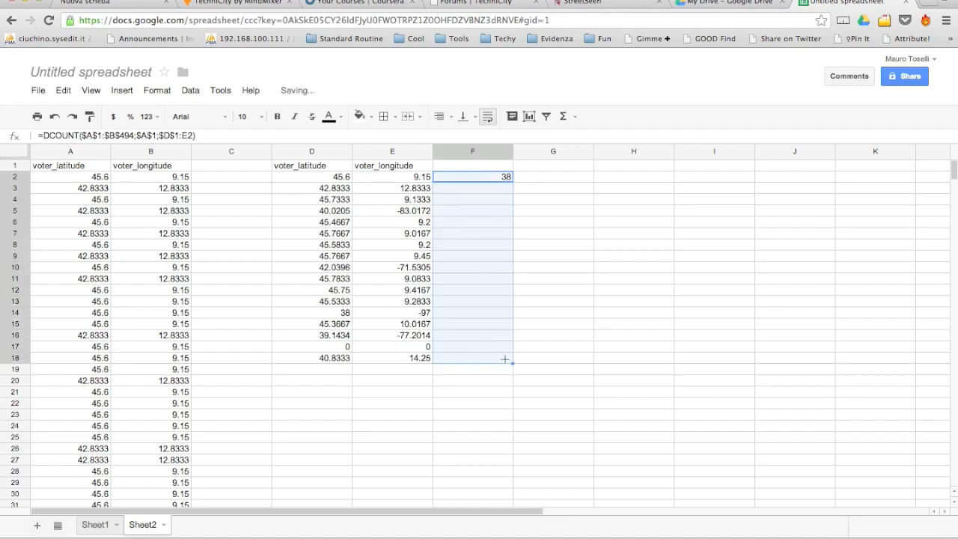
pyautogui.click(488, 199)
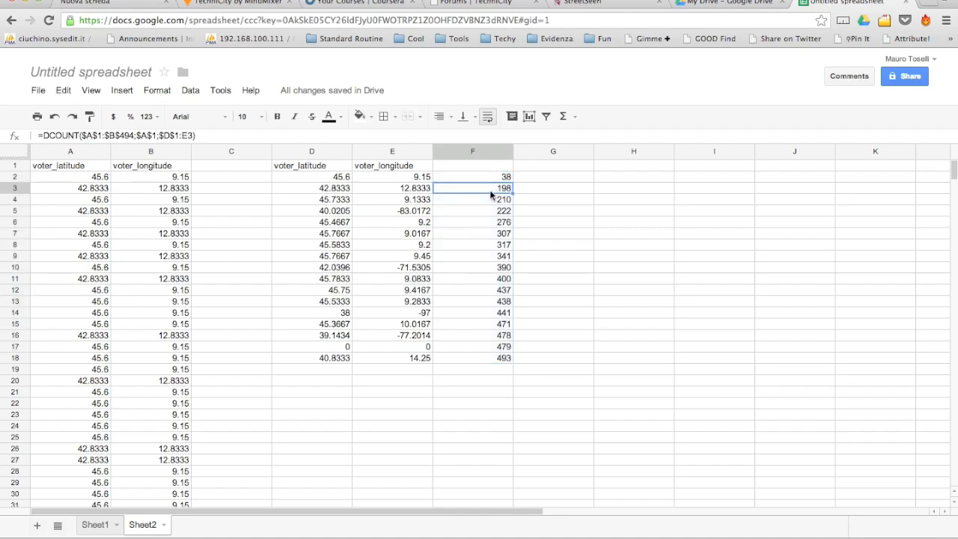
pyautogui.doubleClick(483, 188)
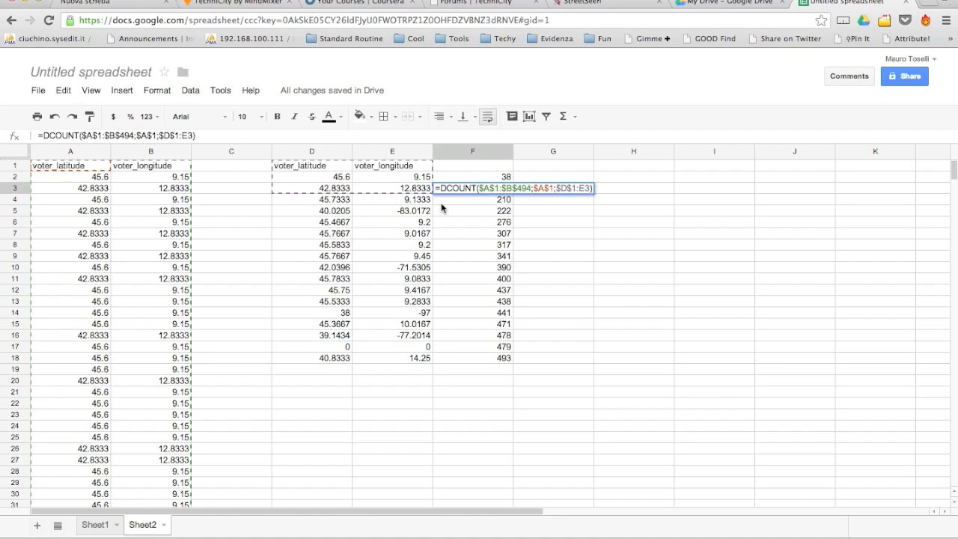
pyautogui.press('Return')
pyautogui.press('Up')
pyautogui.press('Up')
pyautogui.press('Right')
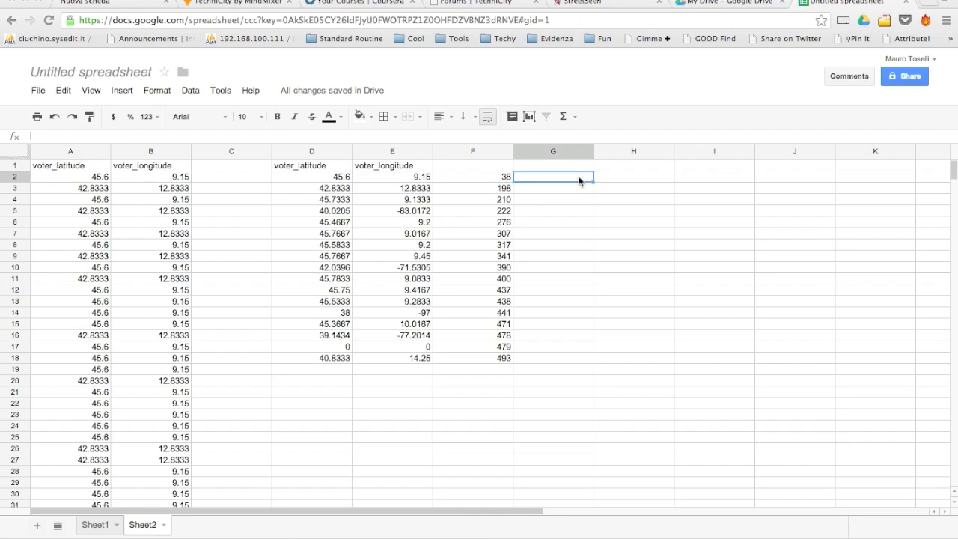
# Set G2 to =F2 for the first location's vote count.
pyautogui.write('=')
pyautogui.press('Left')
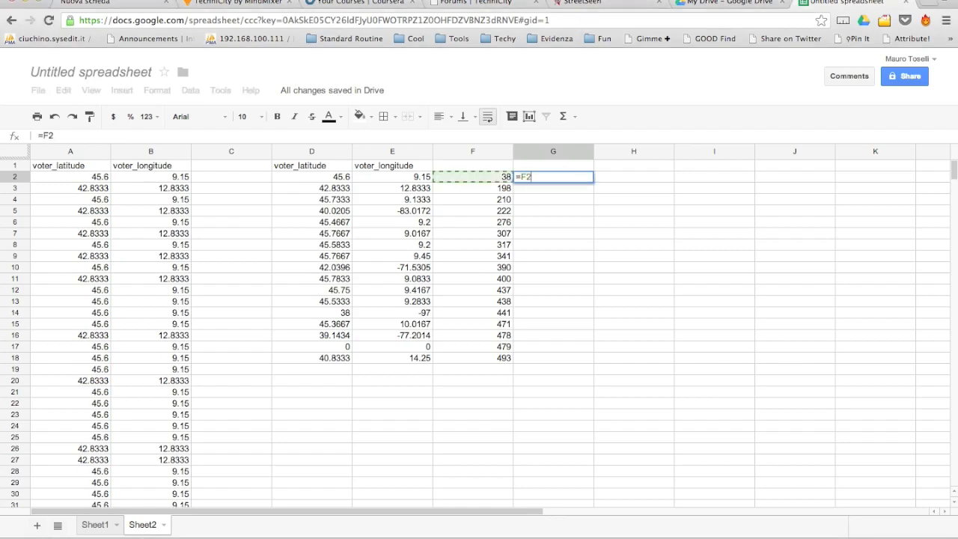
pyautogui.press('Return')
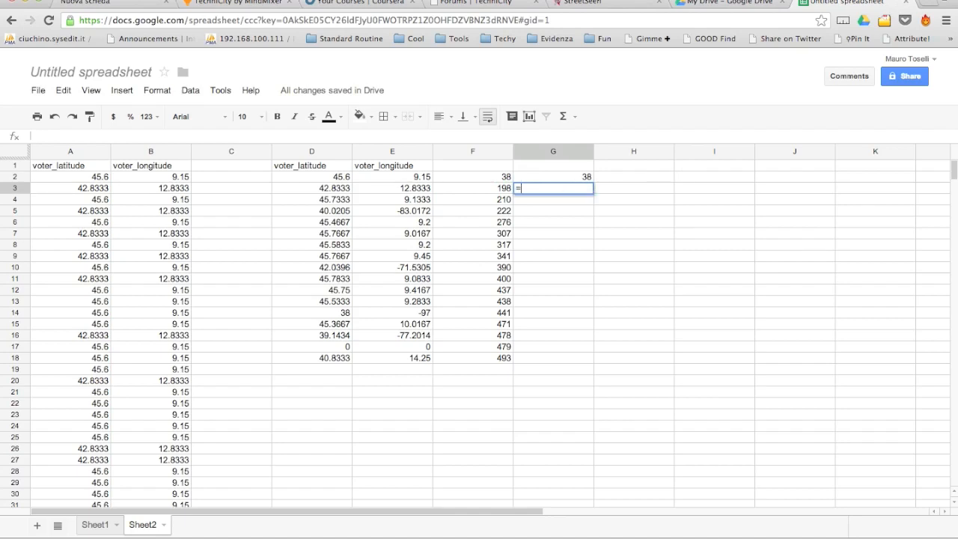
# Enter =F3-F2 in G3 and fill it down to G18 for per-location counts.
pyautogui.write('=')
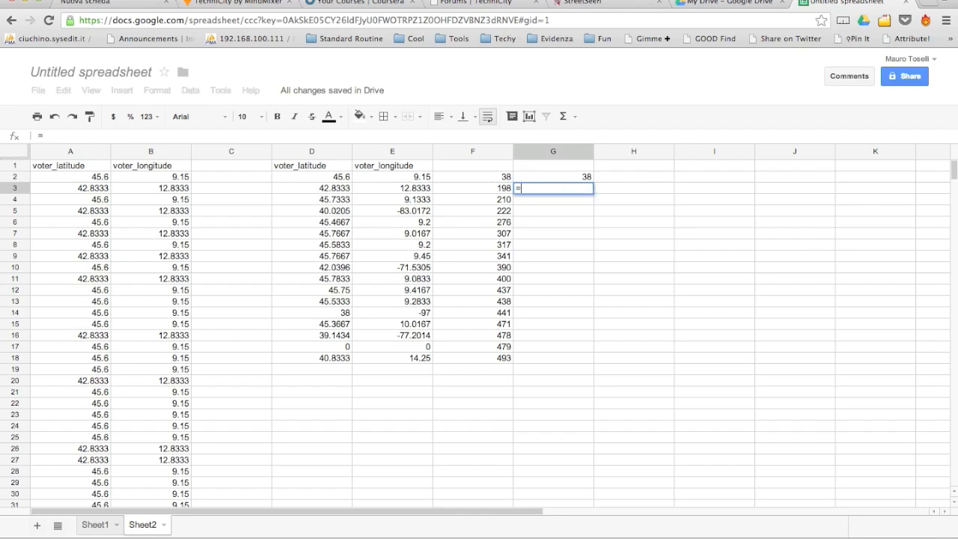
pyautogui.click(497, 188)
pyautogui.write('-')
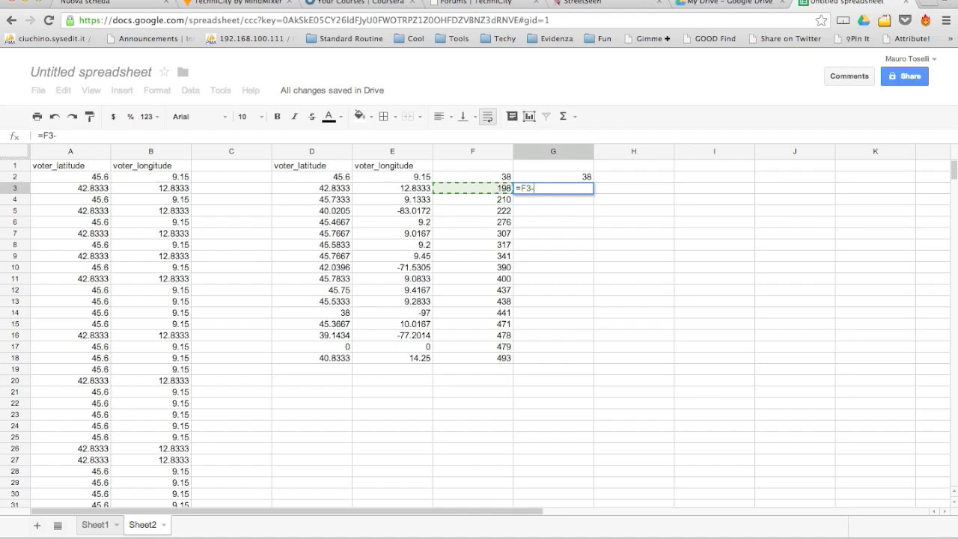
pyautogui.click(496, 177)
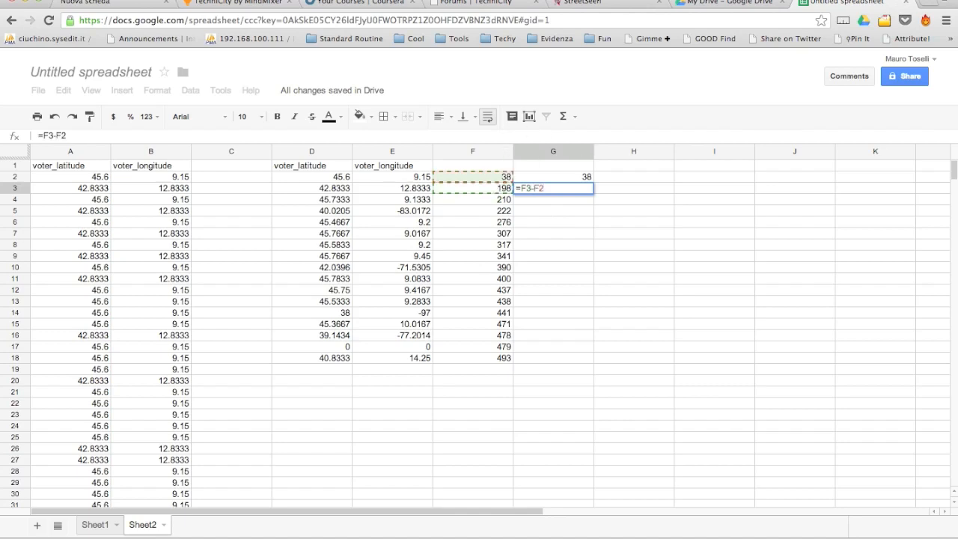
pyautogui.press('Return')
pyautogui.click(587, 188)
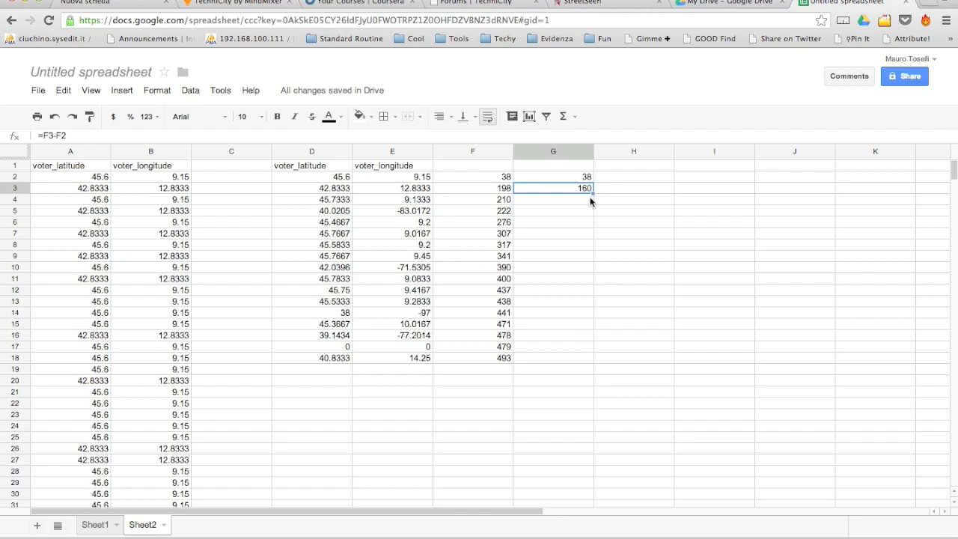
pyautogui.moveTo(595, 193)
pyautogui.mouseDown()
pyautogui.moveTo(605, 275)
pyautogui.moveTo(594, 355)
pyautogui.mouseUp()
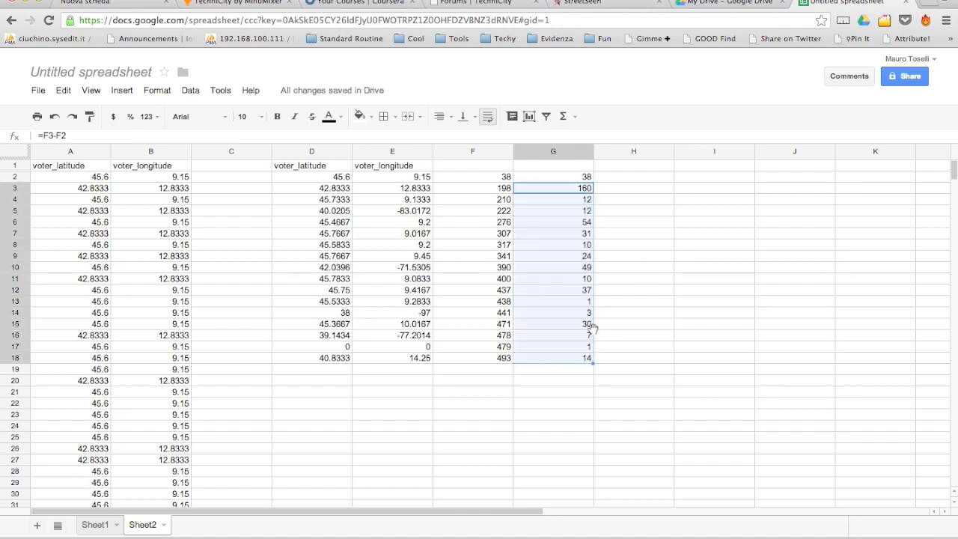
pyautogui.click(631, 292)
pyautogui.moveTo(584, 178); pyautogui.dragTo(581, 359)
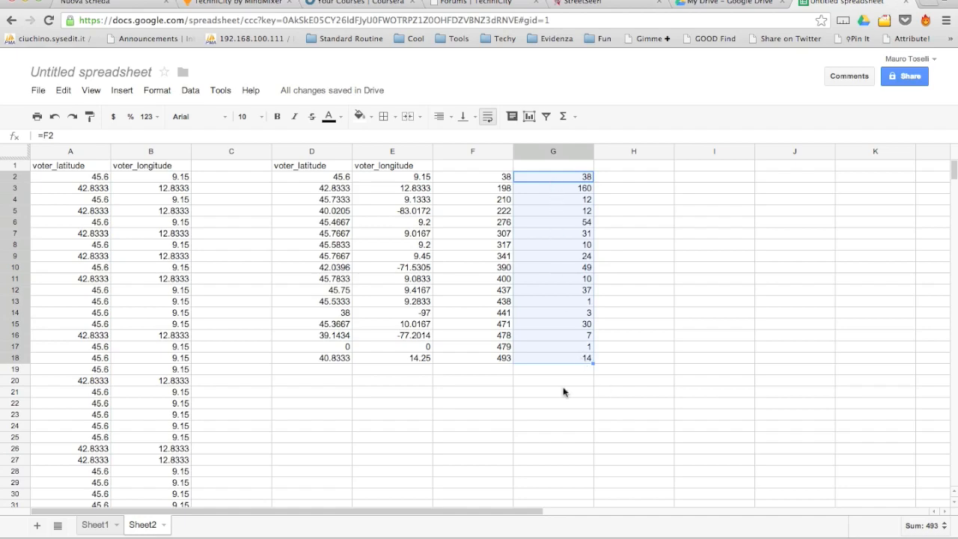
# Copy G2:G18 and paste into F2 as values only, so F holds the counts 38, 160, 12….
pyautogui.rightClick(555, 254)
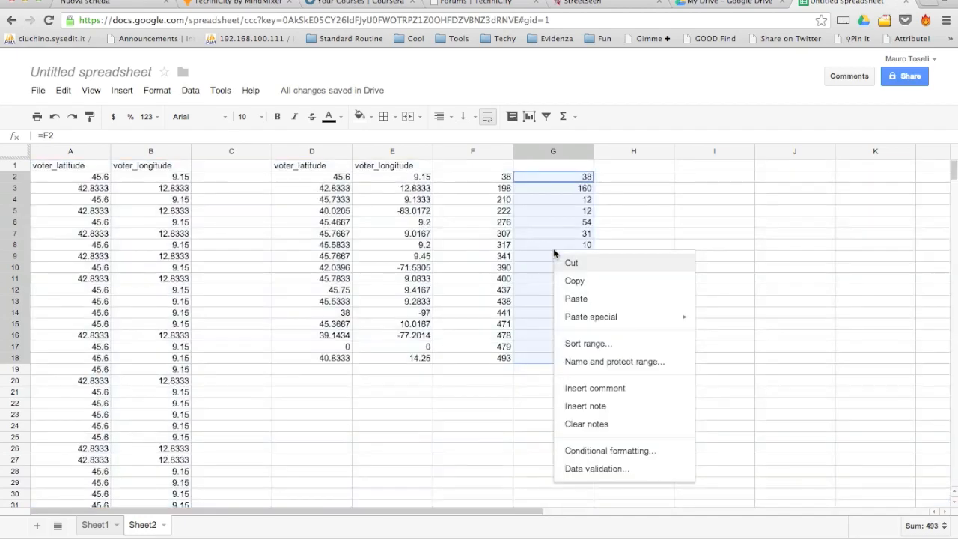
pyautogui.click(591, 284)
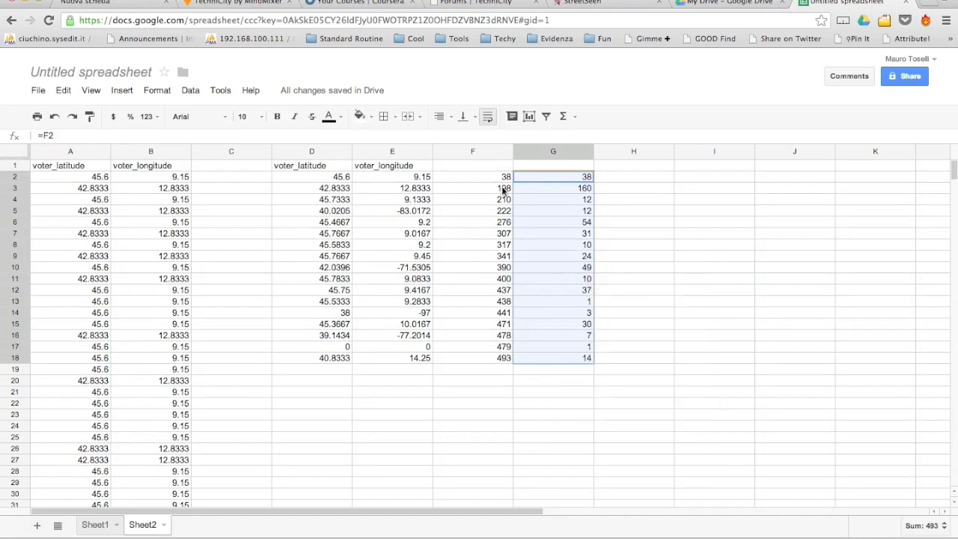
pyautogui.click(478, 176)
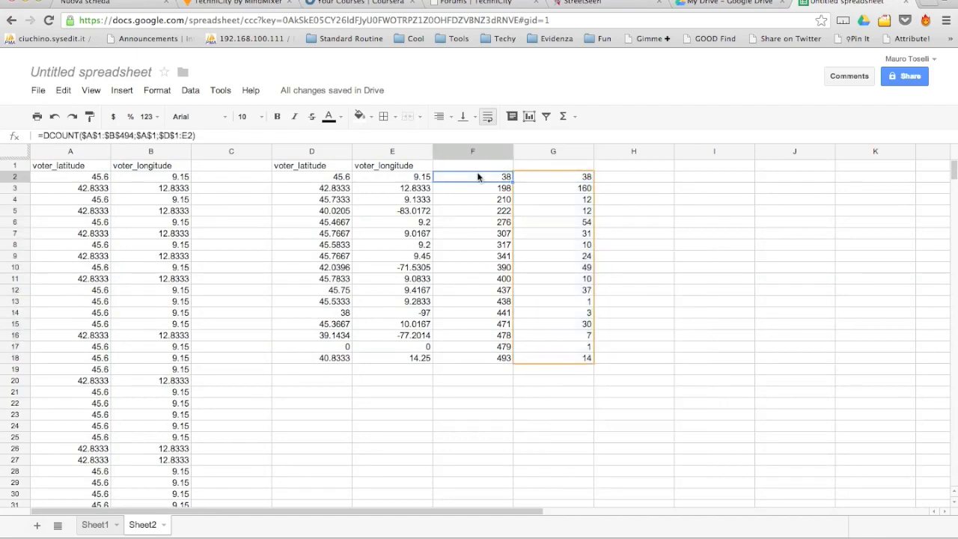
pyautogui.rightClick(483, 178)
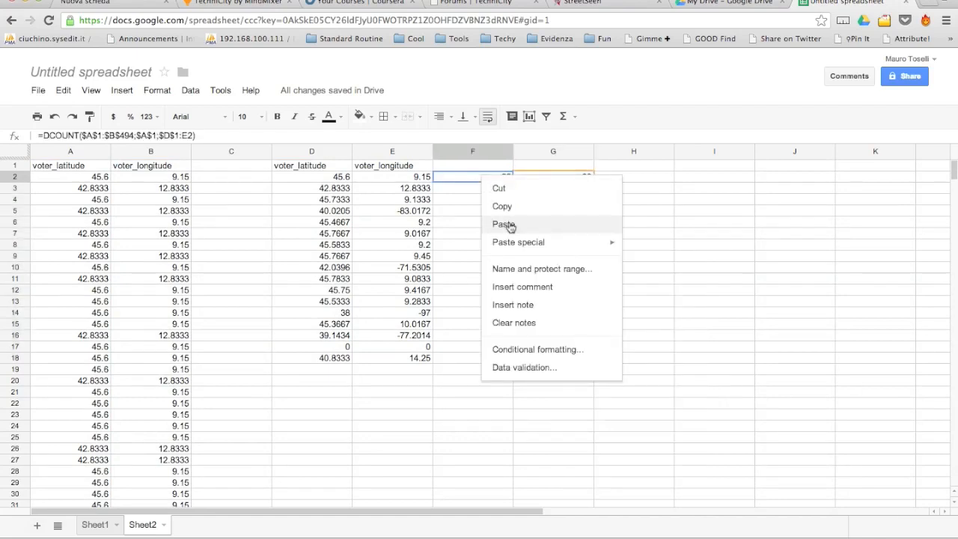
pyautogui.moveTo(517, 250)
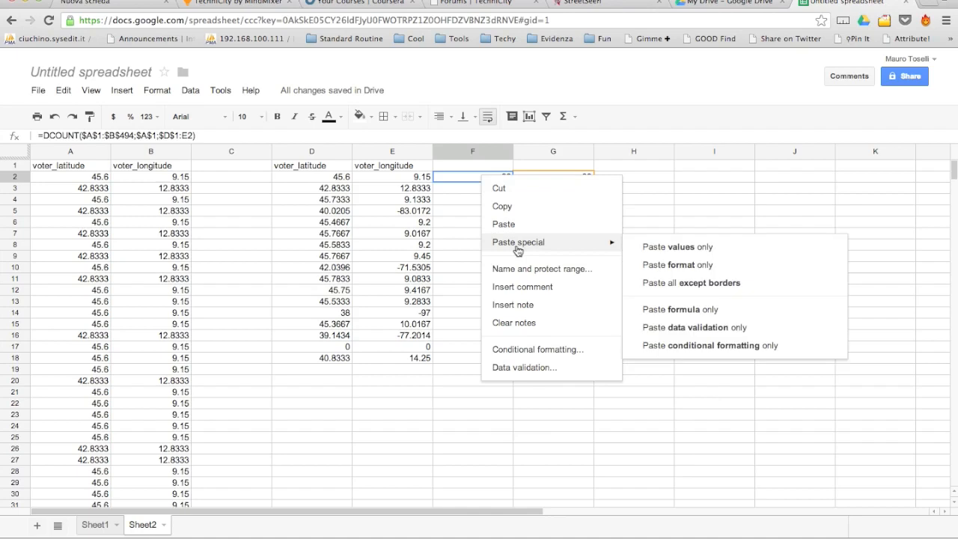
pyautogui.click(679, 250)
pyautogui.click(486, 188)
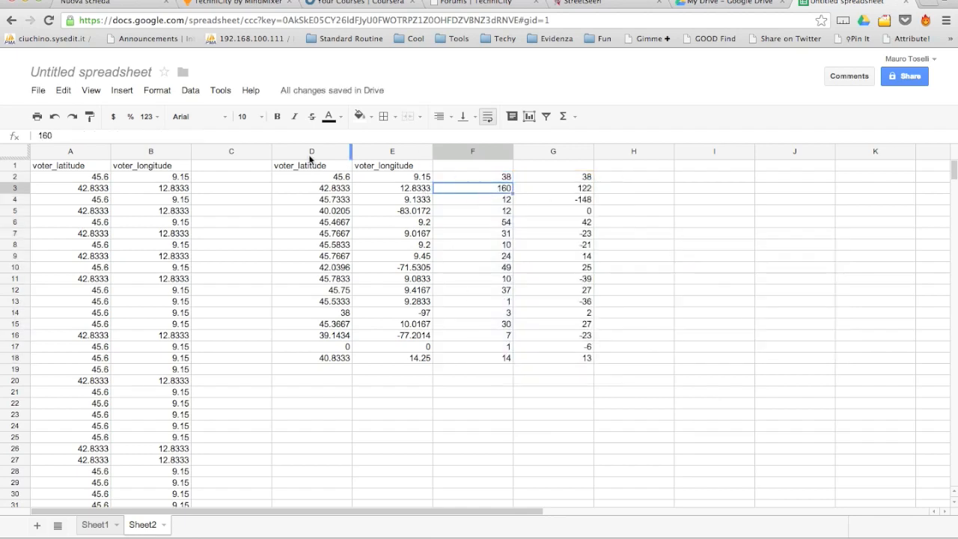
pyautogui.click(552, 152)
# Delete the leftover column G and enter the heading 'Nr of Votes' in F1.
pyautogui.rightClick(550, 153)
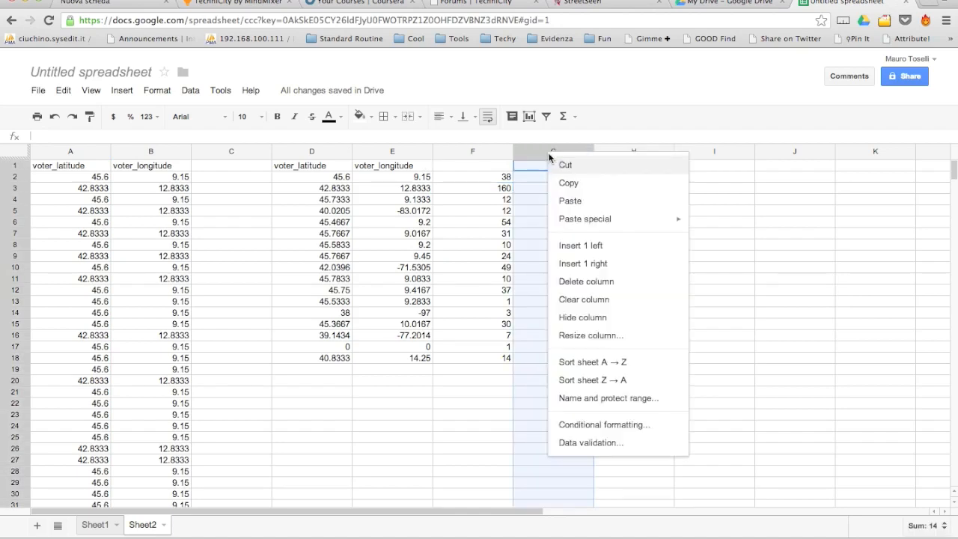
pyautogui.click(596, 283)
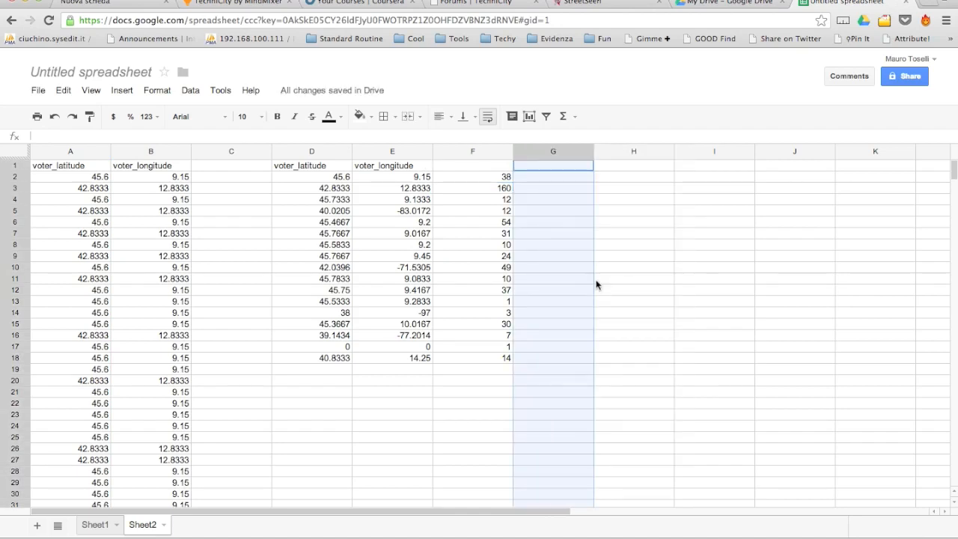
pyautogui.click(465, 167)
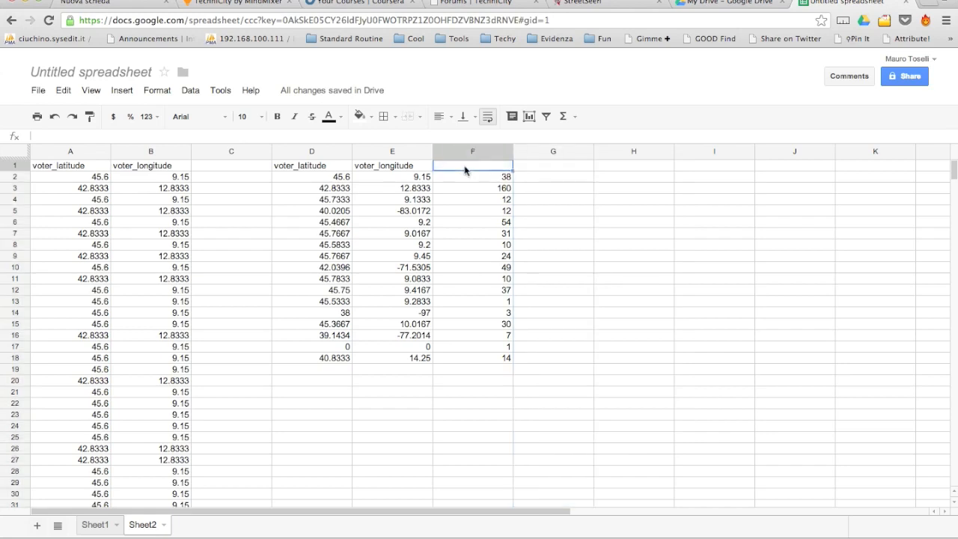
pyautogui.write('Nr o')
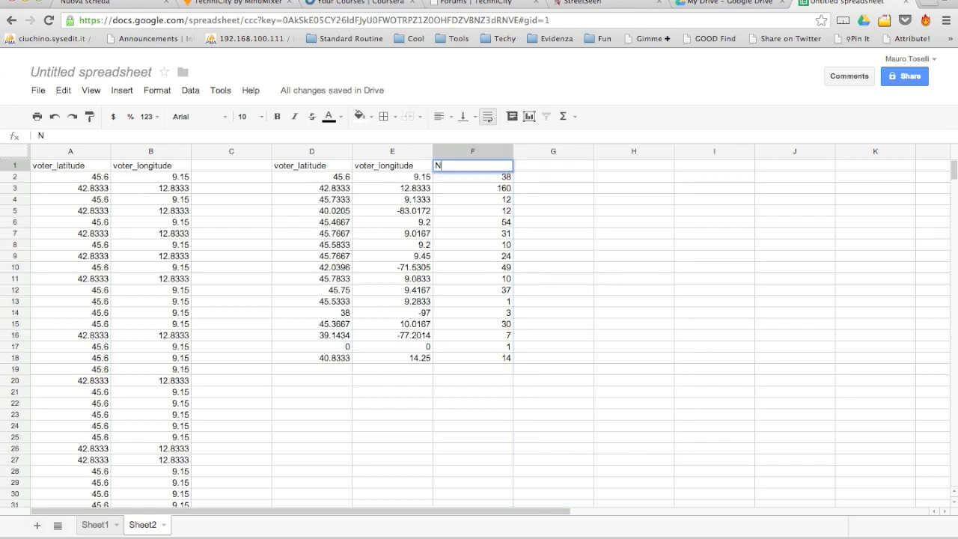
pyautogui.write('Votes')
pyautogui.press('Return')
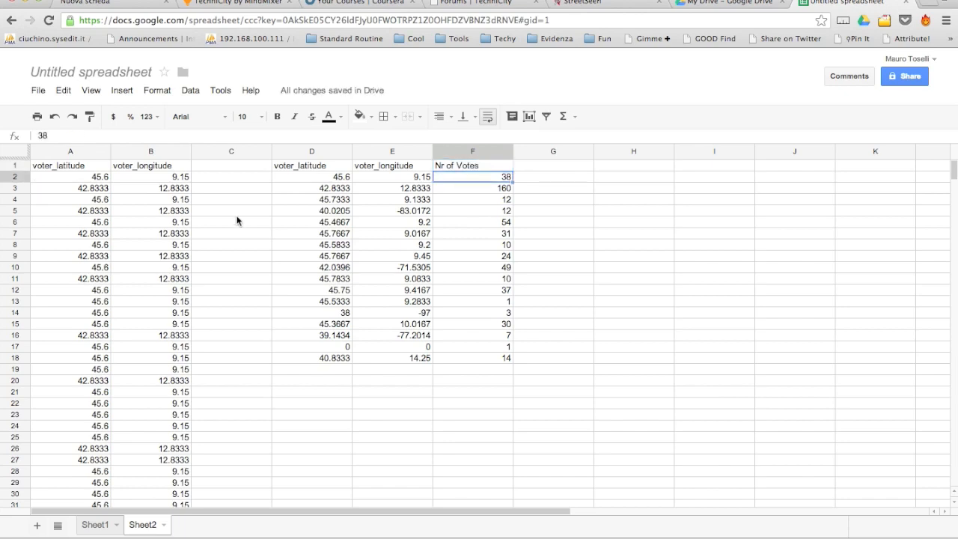
pyautogui.click(341, 179)
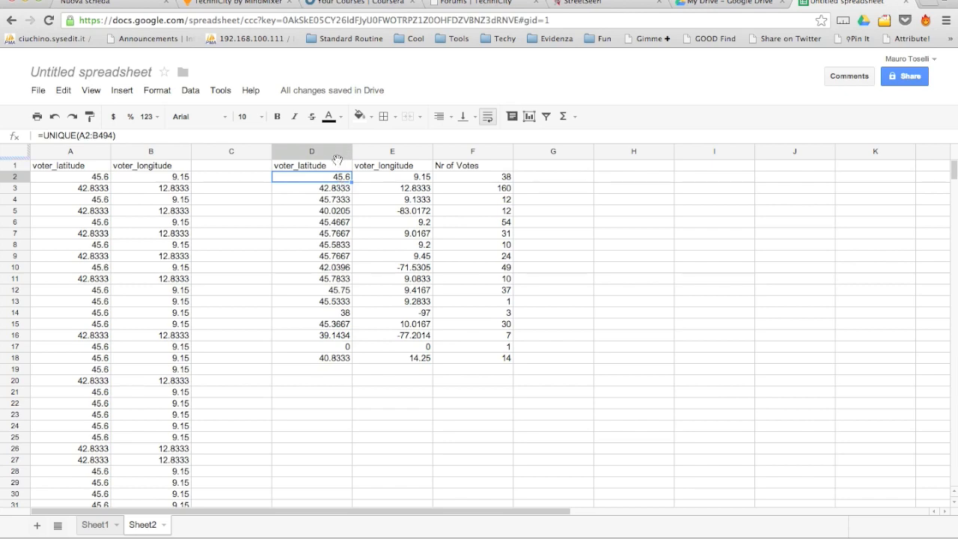
pyautogui.click(334, 169)
# Convert the unique coordinates in D1:E18 to plain values with Paste values only.
pyautogui.moveTo(343, 199); pyautogui.dragTo(411, 363)
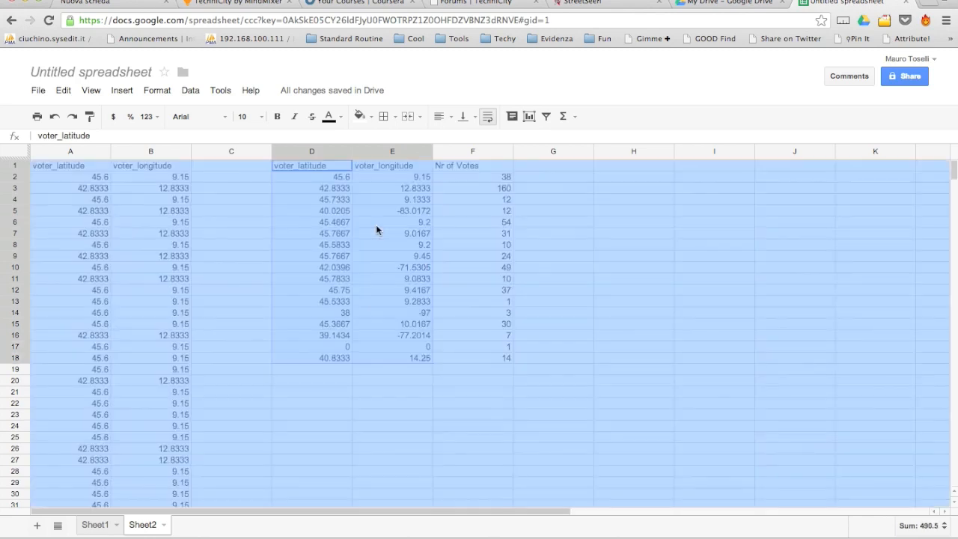
pyautogui.rightClick(376, 230)
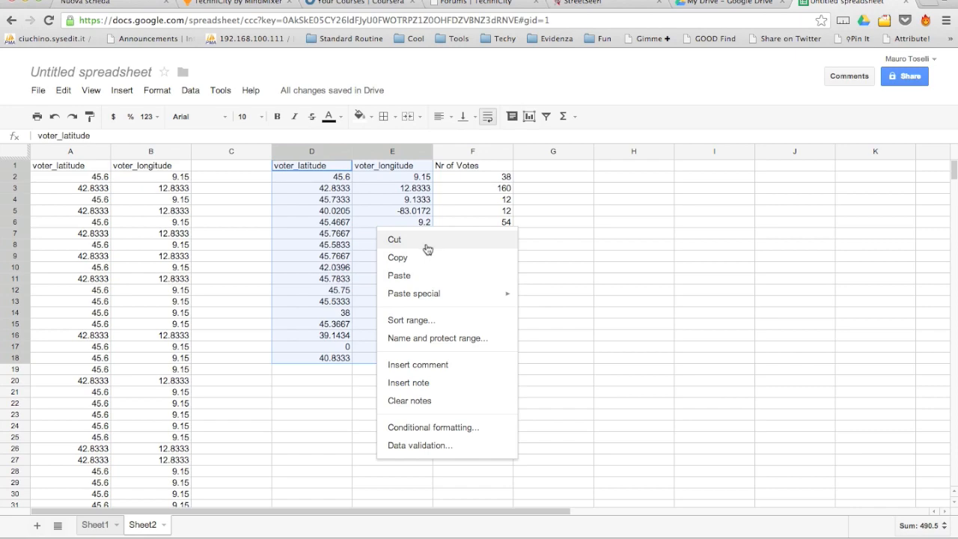
pyautogui.click(425, 264)
pyautogui.rightClick(379, 236)
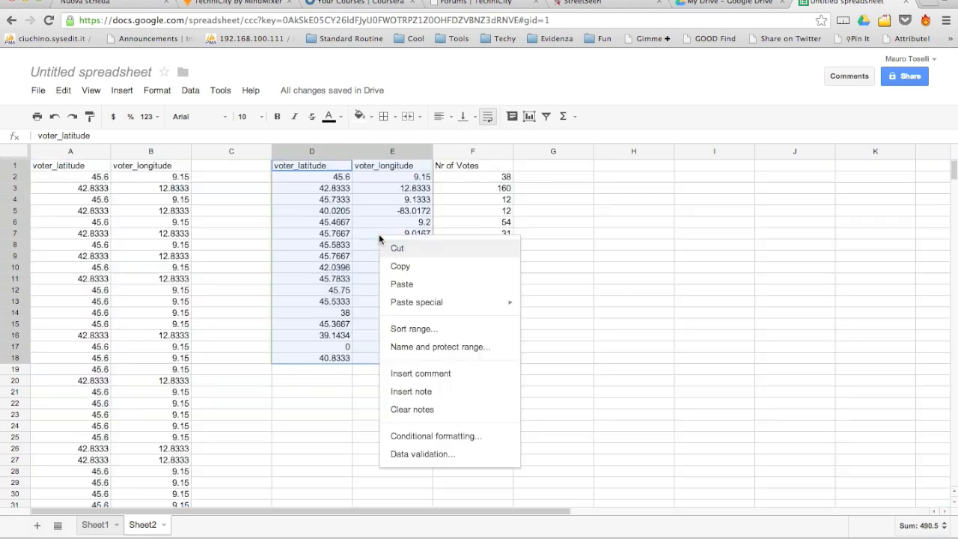
pyautogui.moveTo(432, 308)
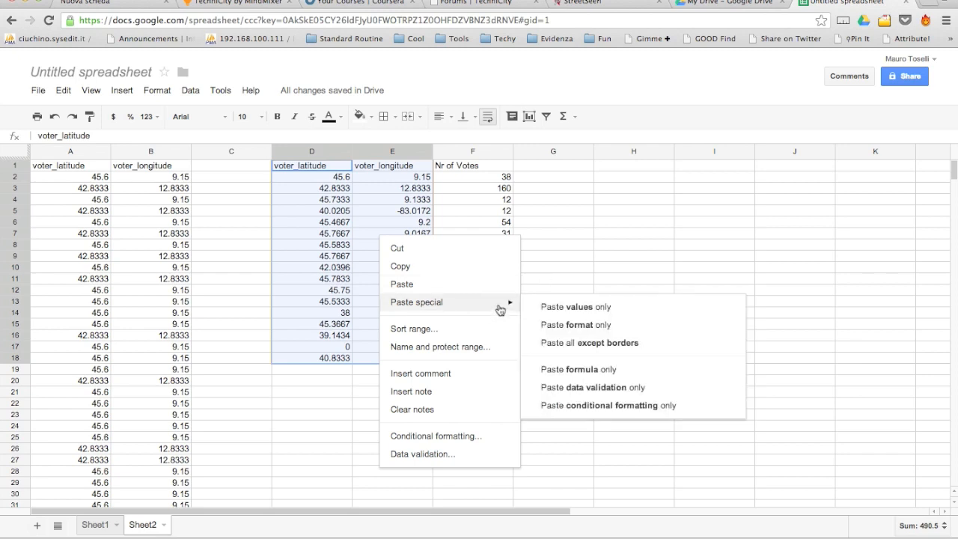
pyautogui.click(563, 311)
# Delete the original data columns A to C.
pyautogui.moveTo(89, 151); pyautogui.dragTo(214, 155)
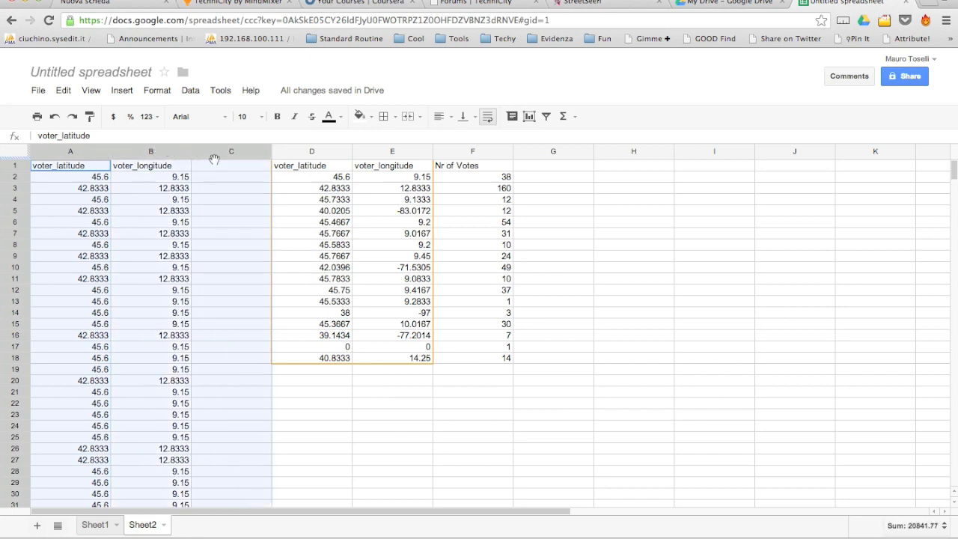
pyautogui.rightClick(191, 211)
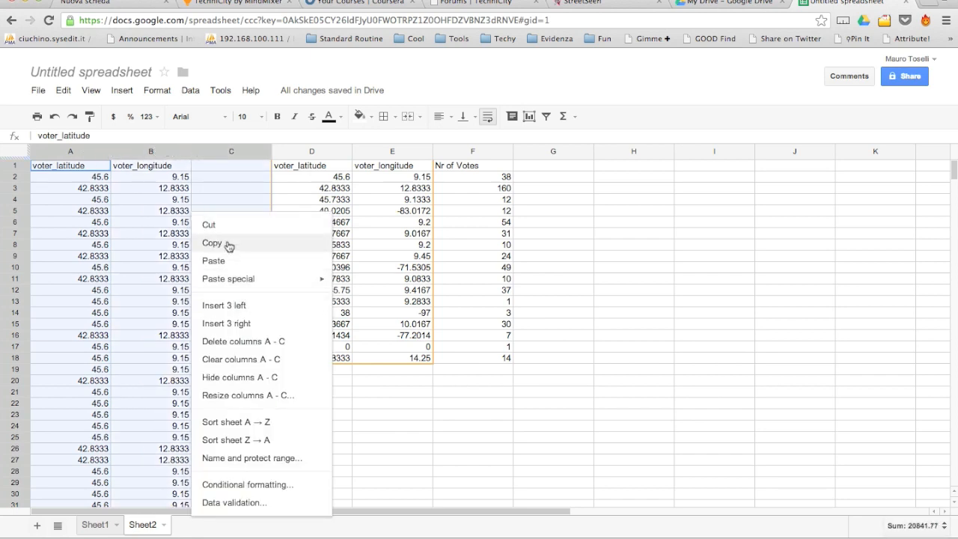
pyautogui.click(249, 345)
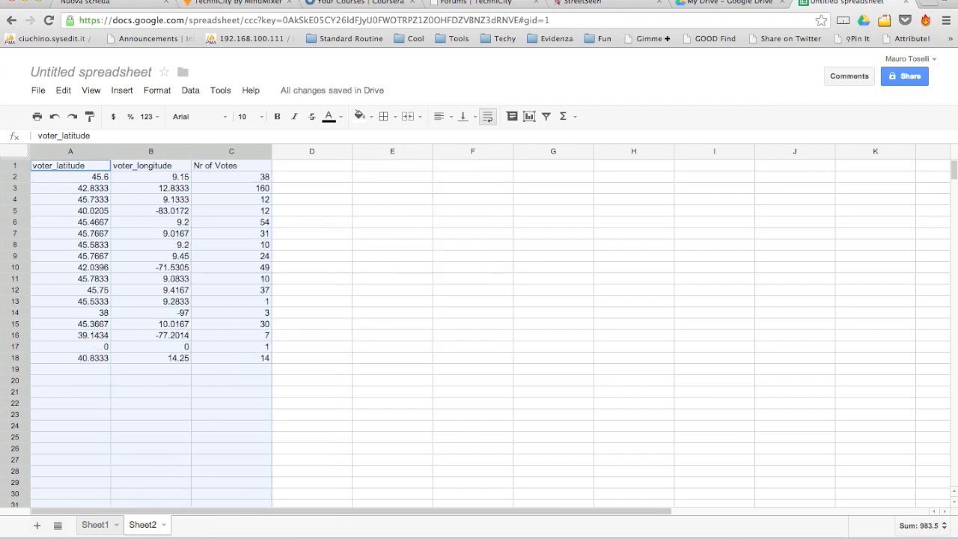
# Rename the Sheet2 tab to 'Voters'.
pyautogui.click(163, 525)
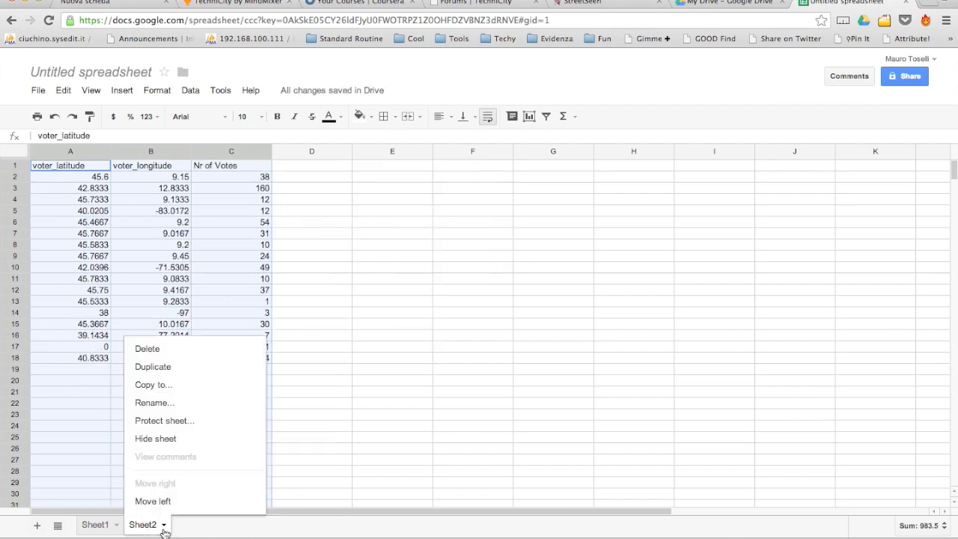
pyautogui.click(155, 402)
pyautogui.write('Voters')
pyautogui.press('Return')
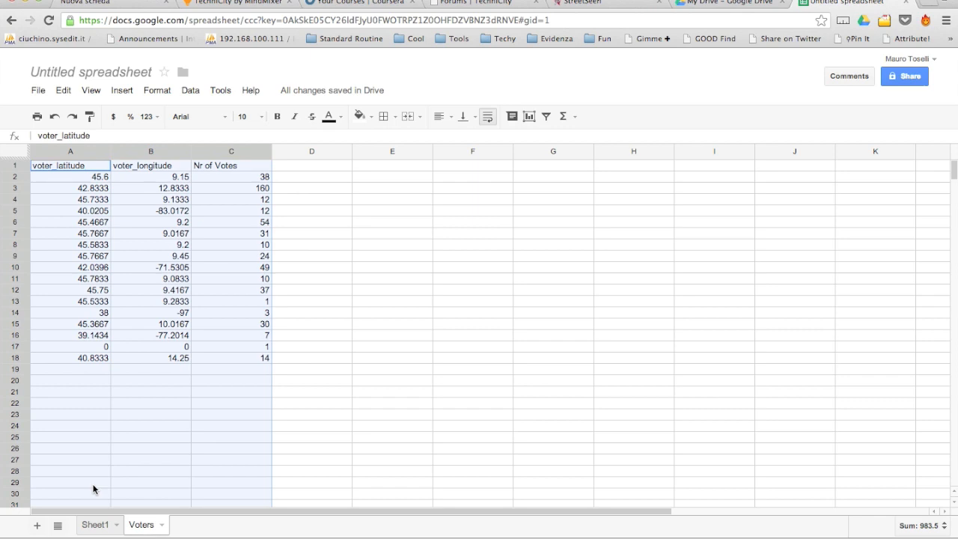
# Copy Sheet1's chosen_latitude and chosen_longitude columns into A1 of a new sheet.
pyautogui.click(94, 529)
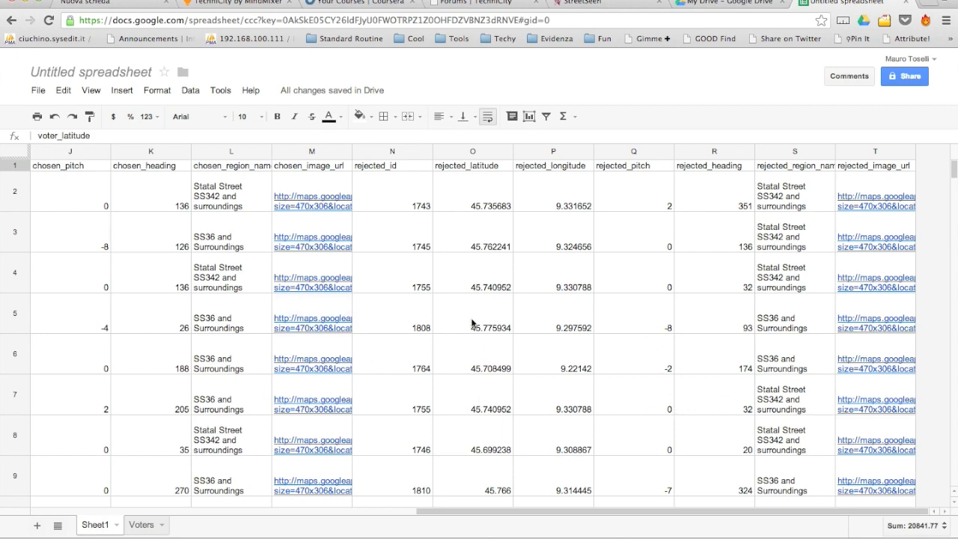
pyautogui.click(472, 186)
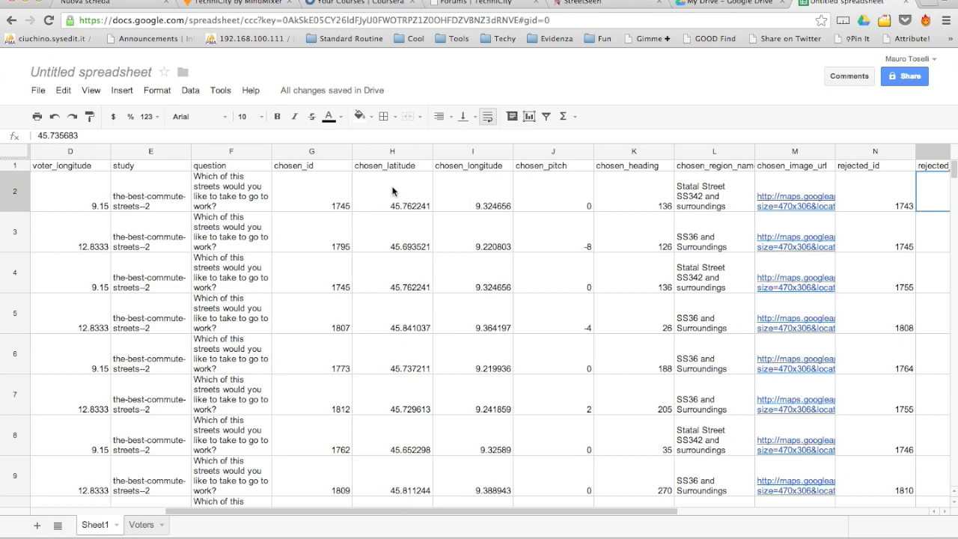
pyautogui.click(392, 152)
pyautogui.keyDown('shift'); pyautogui.click(467, 153); pyautogui.keyUp('shift')
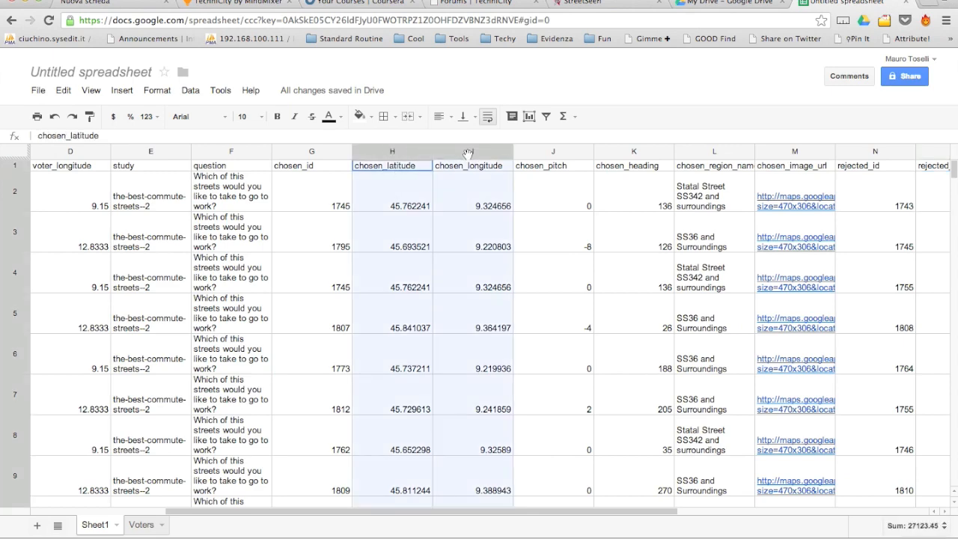
pyautogui.rightClick(460, 189)
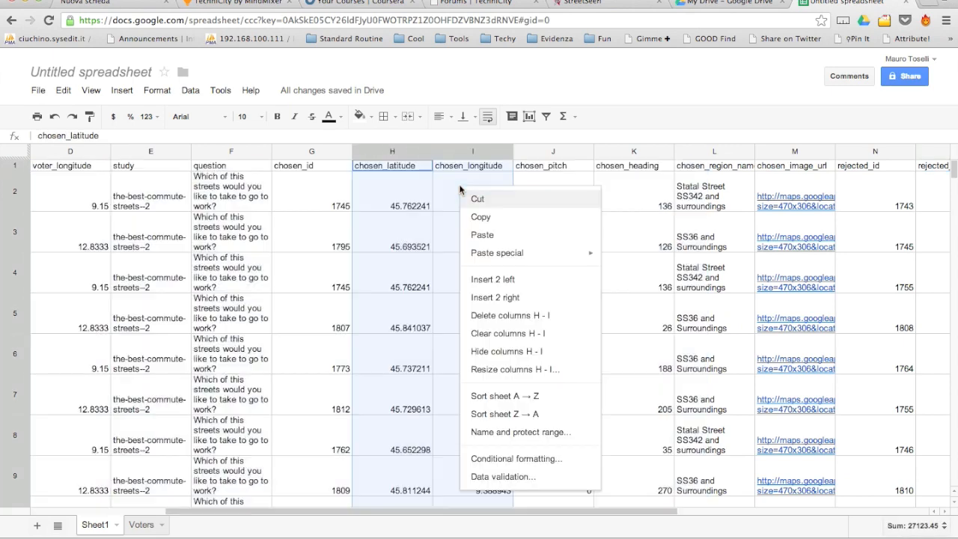
pyautogui.click(500, 220)
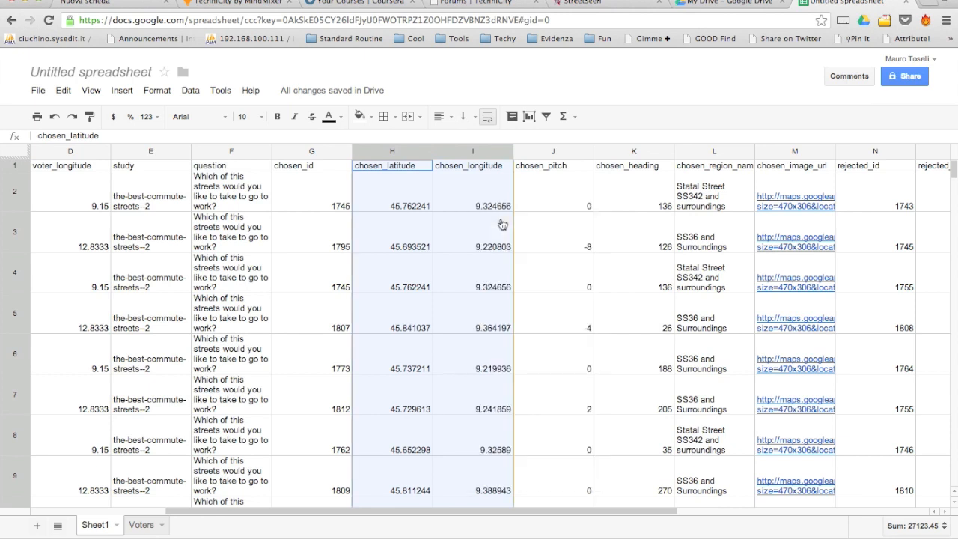
pyautogui.click(37, 526)
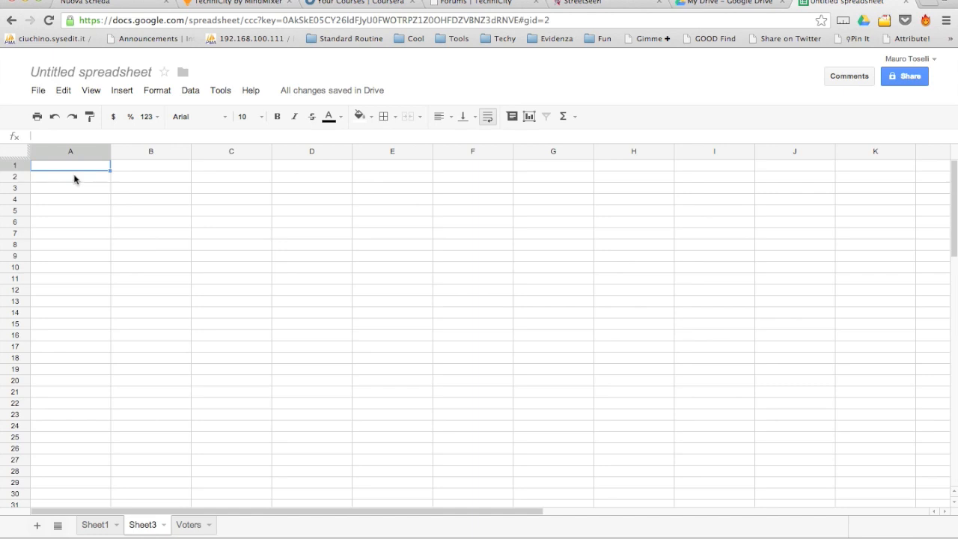
pyautogui.rightClick(75, 169)
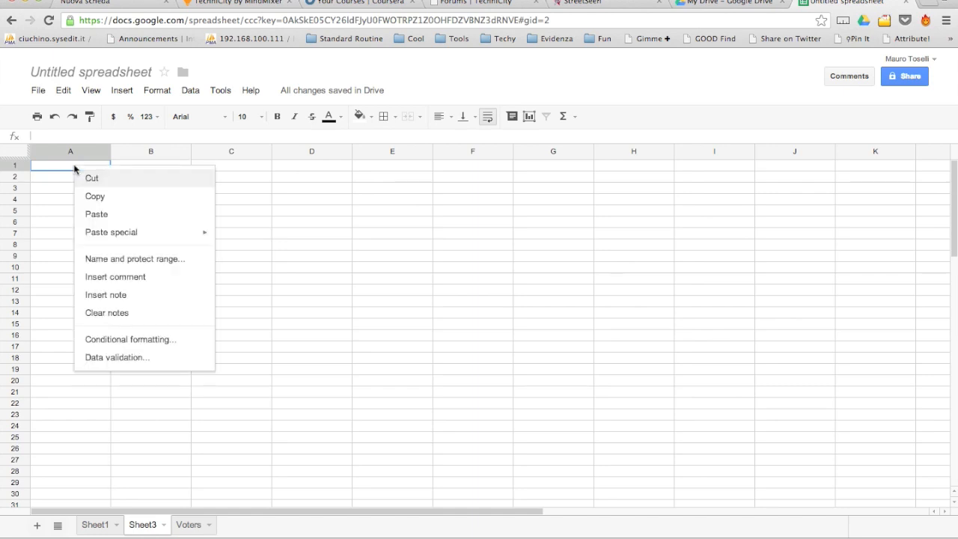
pyautogui.click(111, 216)
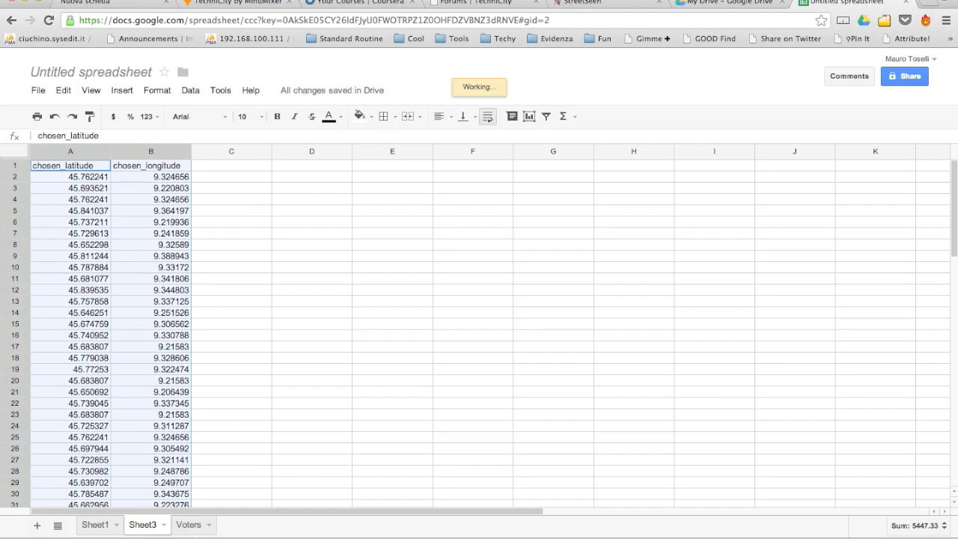
# Copy the chosen_image_url column into C1 of Sheet3 and widen column C.
pyautogui.click(95, 526)
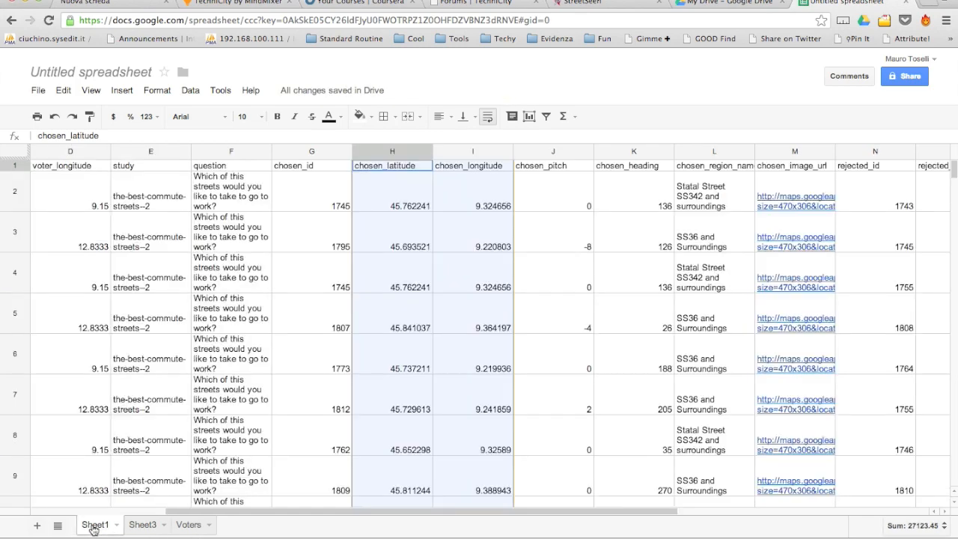
pyautogui.click(785, 154)
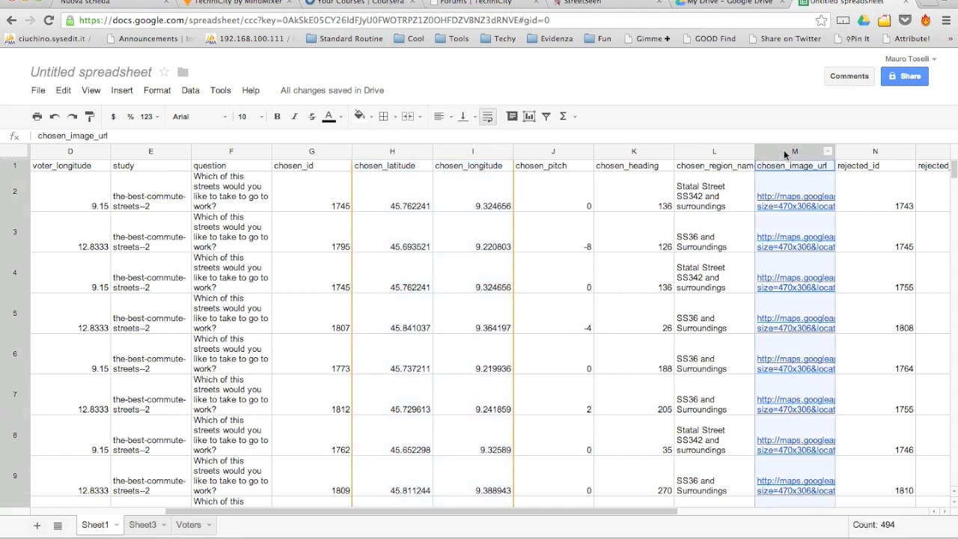
pyautogui.rightClick(784, 181)
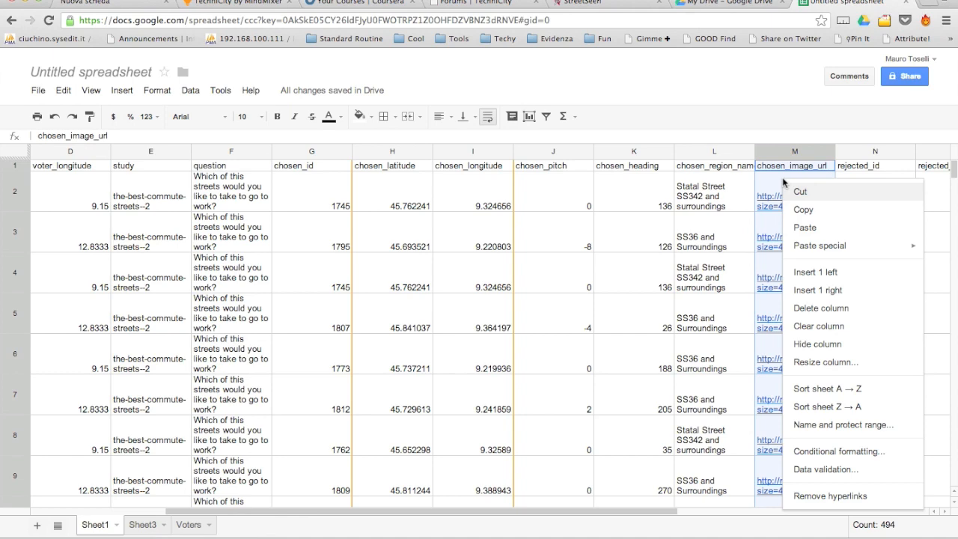
pyautogui.click(805, 213)
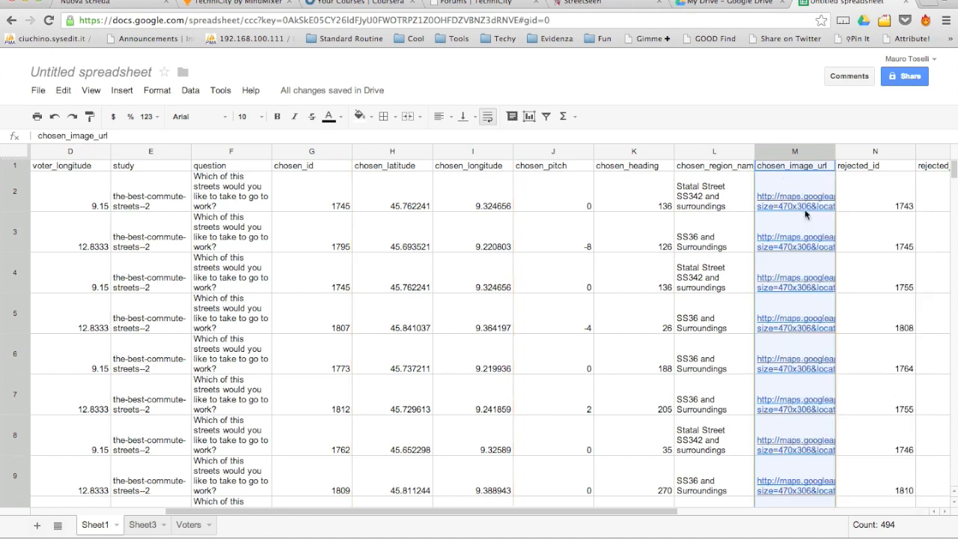
pyautogui.click(145, 527)
pyautogui.click(220, 170)
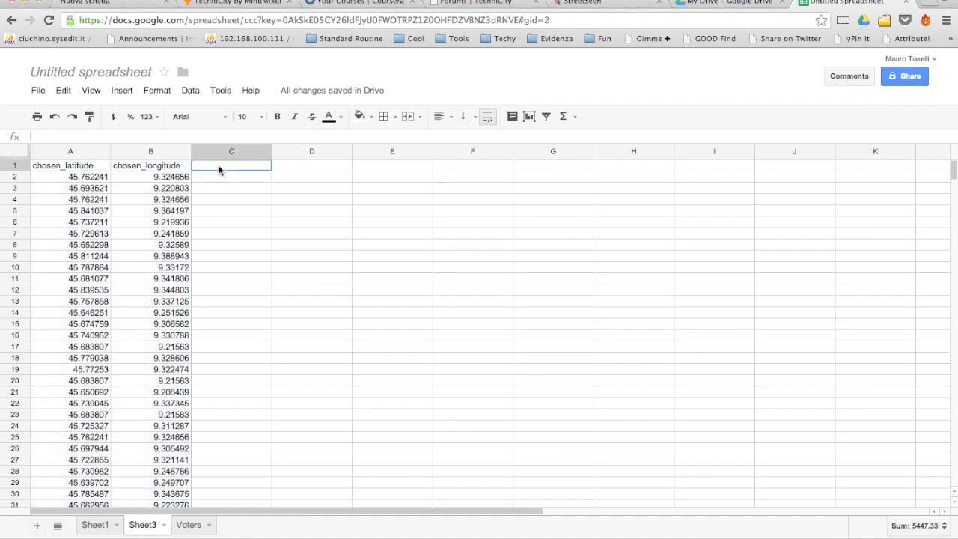
pyautogui.rightClick(219, 170)
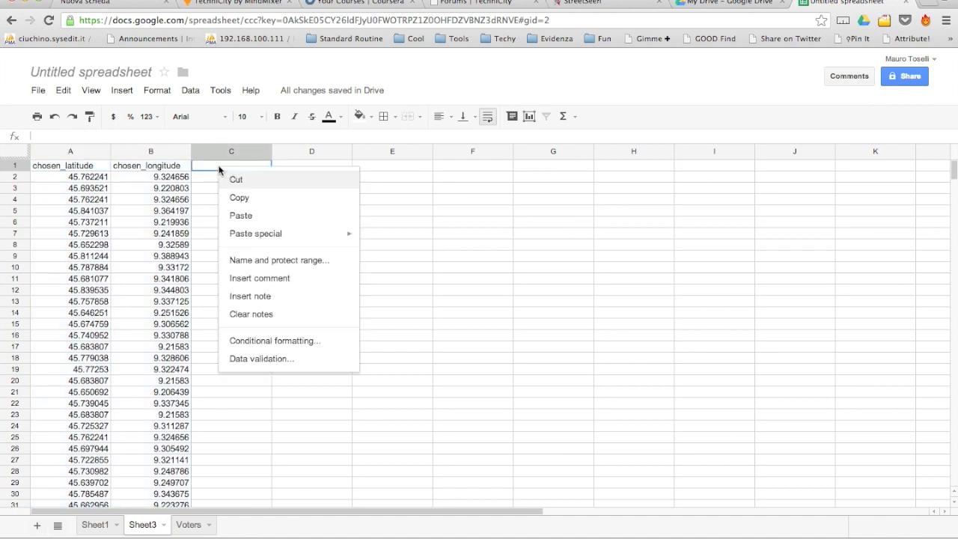
pyautogui.click(262, 221)
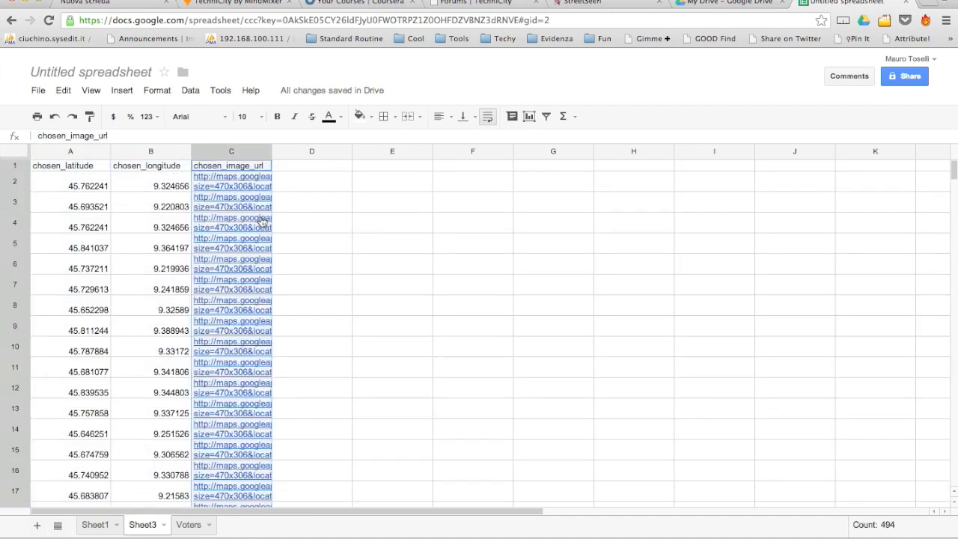
pyautogui.moveTo(274, 151); pyautogui.dragTo(356, 153)
pyautogui.click(462, 167)
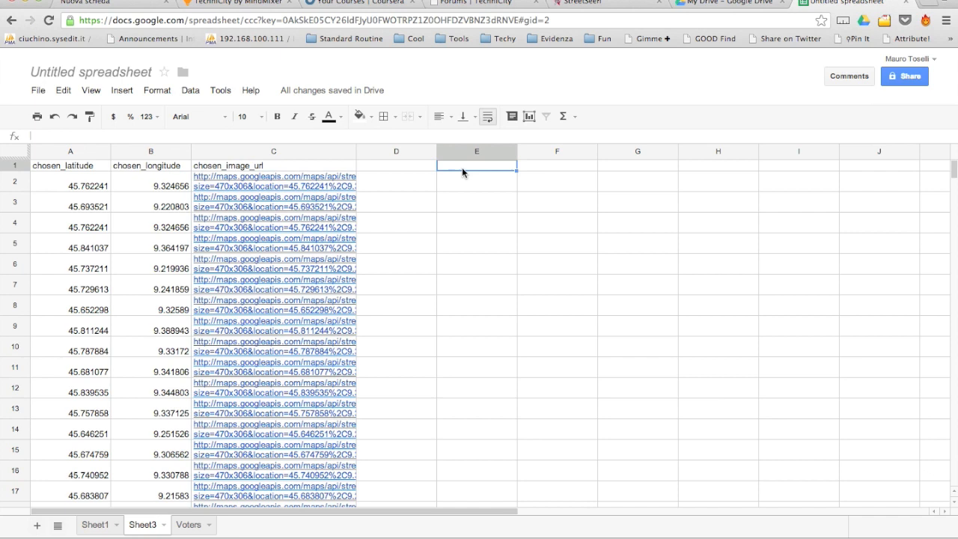
# Paste the A1:C1 headers into E1:G1.
pyautogui.click(87, 168)
pyautogui.moveTo(88, 169); pyautogui.dragTo(235, 175)
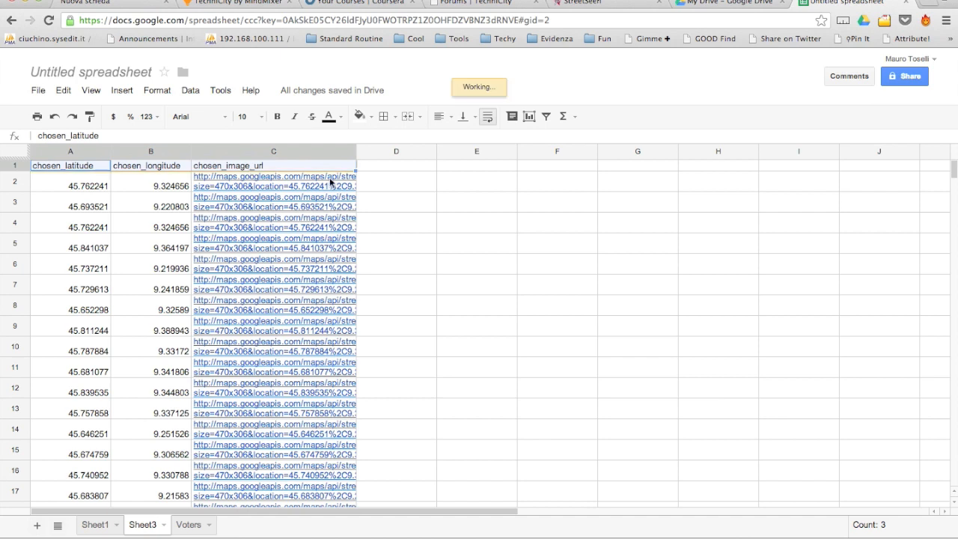
pyautogui.click(484, 165)
pyautogui.hotkey('ctrl', 'v')
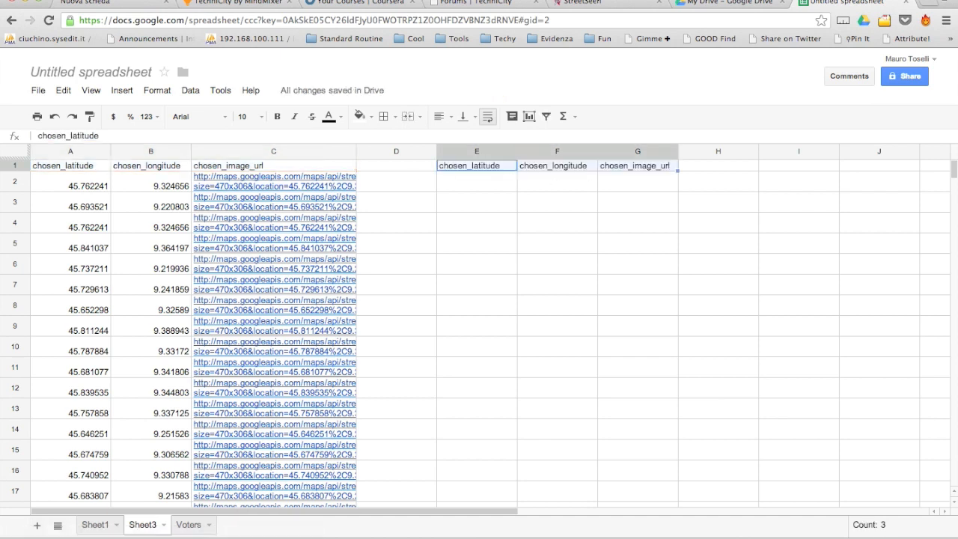
# Enter =UNIQUE(A2:C494) in E2 to list the distinct location rows.
pyautogui.click(477, 183)
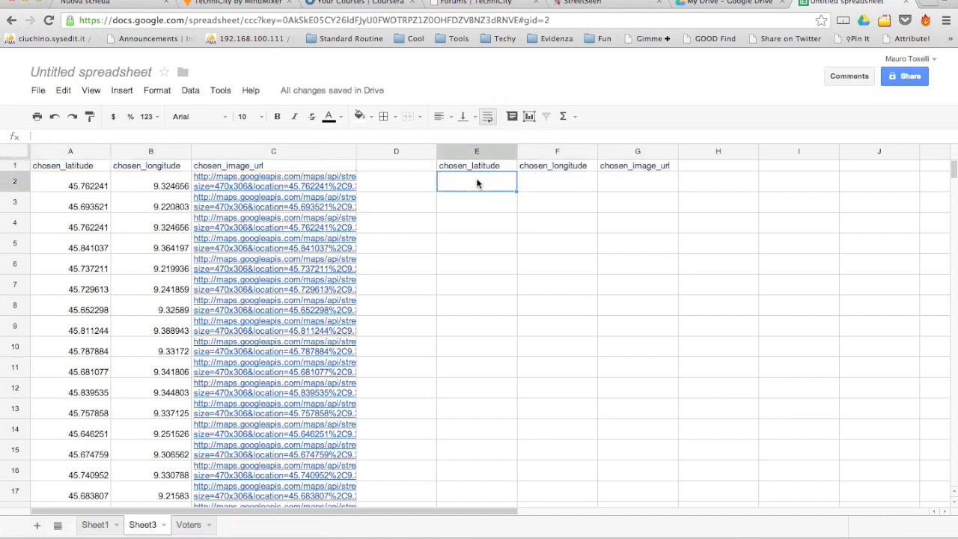
pyautogui.write('=uni')
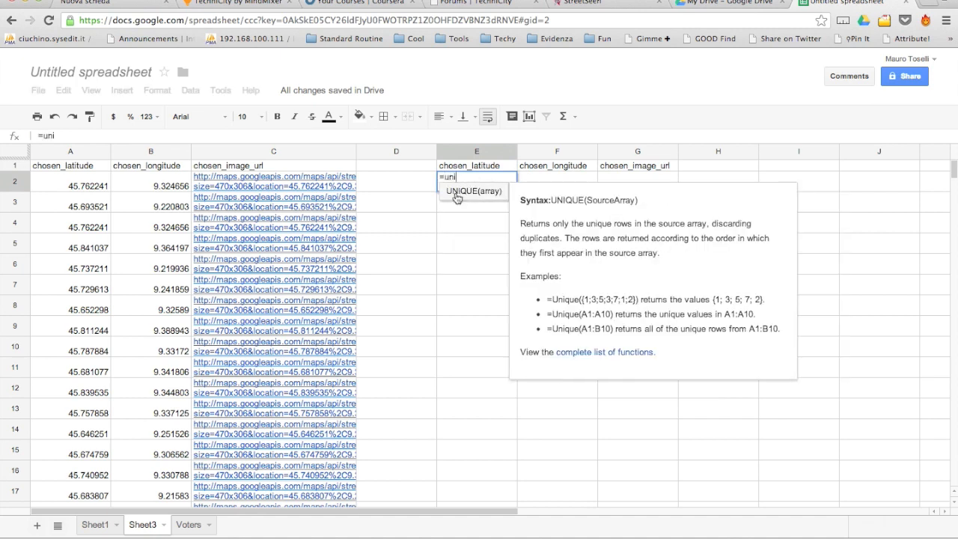
pyautogui.click(467, 192)
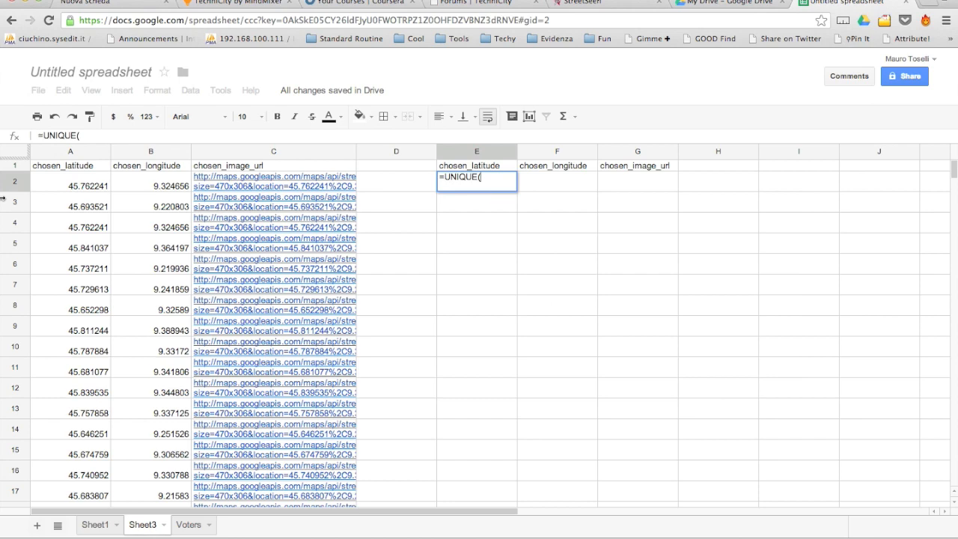
pyautogui.click(73, 180)
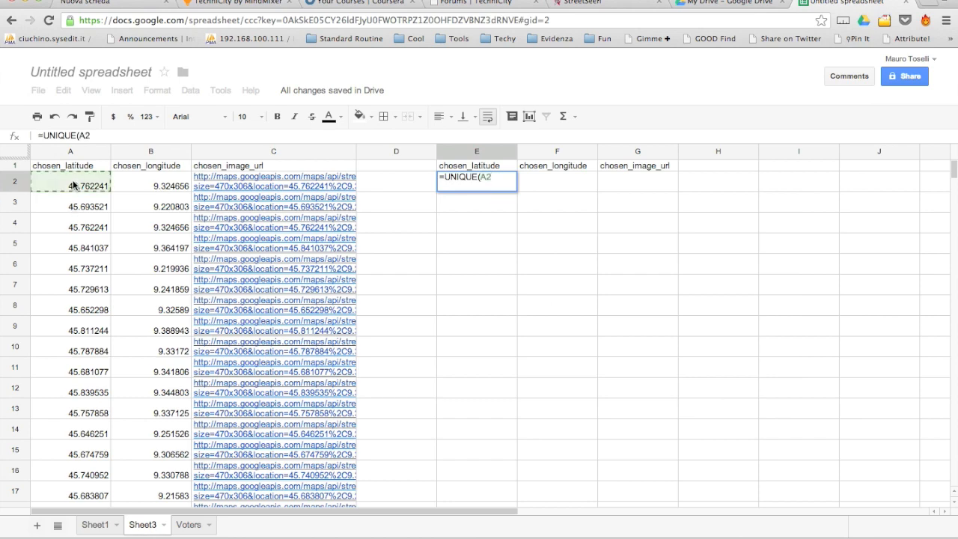
pyautogui.scroll(-20, 72, 179)
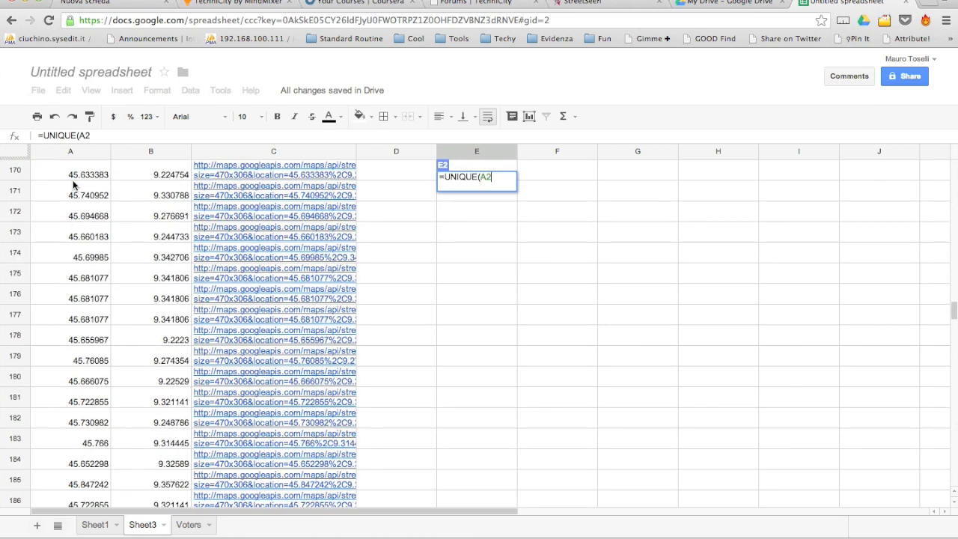
pyautogui.scroll(-20, 73, 179)
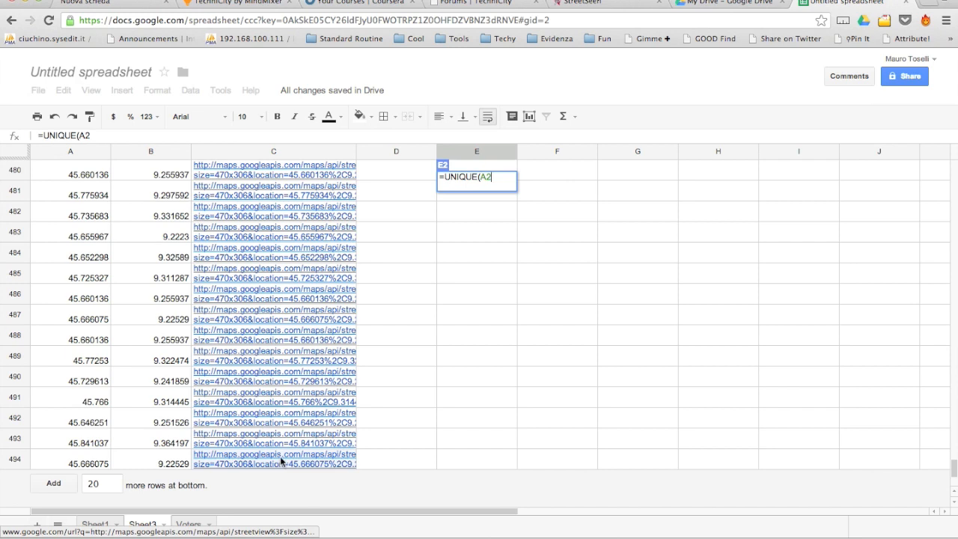
pyautogui.keyDown('shift'); pyautogui.click(282, 462); pyautogui.keyUp('shift')
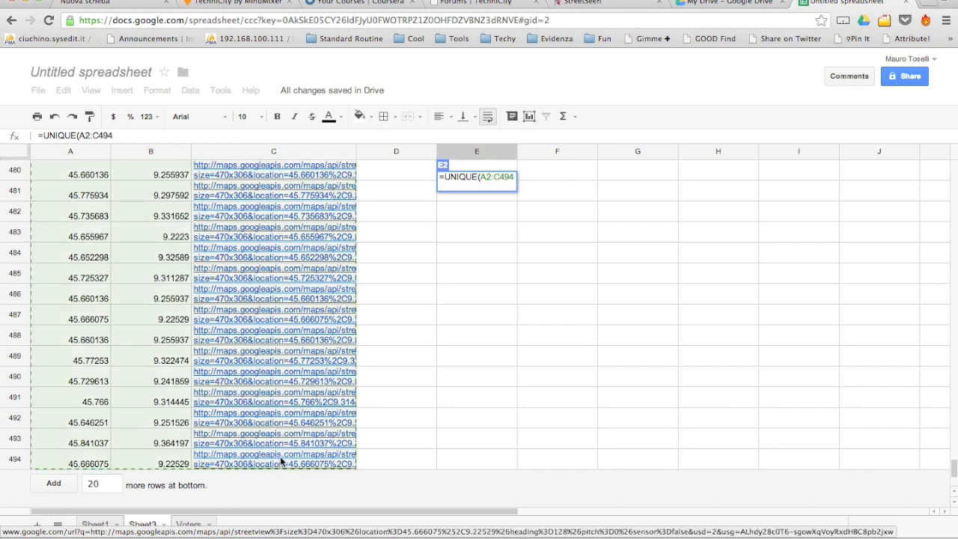
pyautogui.write(')')
pyautogui.press('Return')
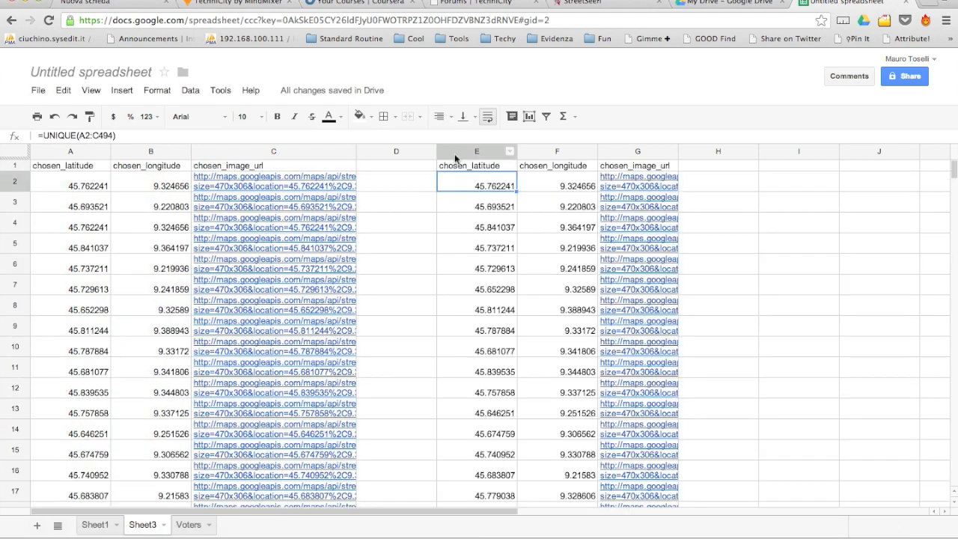
# Copy result columns E to G and paste them back as values only.
pyautogui.click(456, 153)
pyautogui.moveTo(517, 157); pyautogui.dragTo(614, 158)
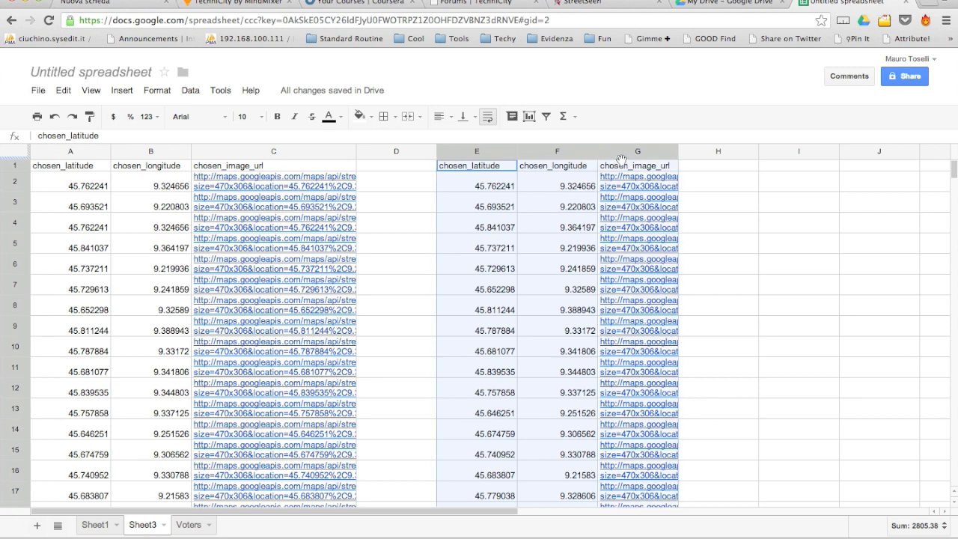
pyautogui.rightClick(519, 217)
pyautogui.click(545, 244)
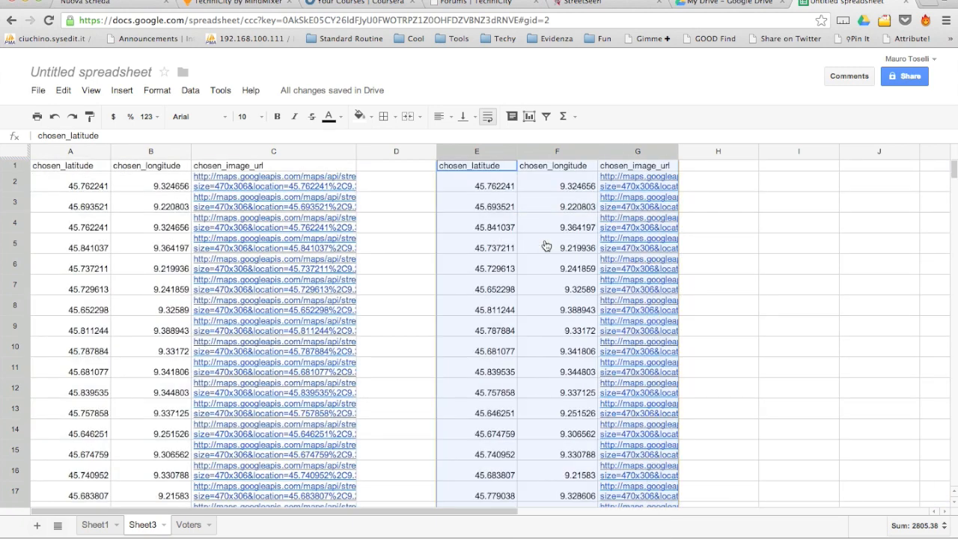
pyautogui.rightClick(545, 179)
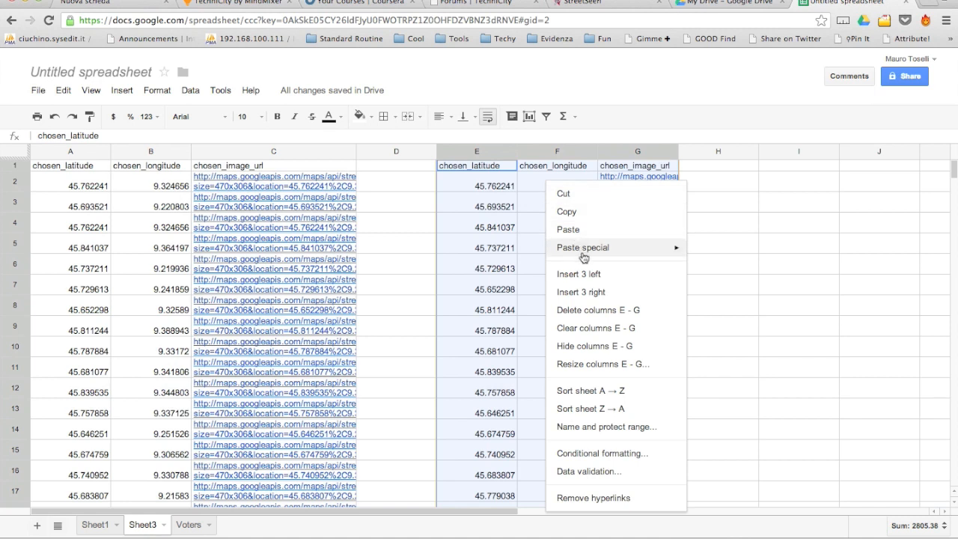
pyautogui.moveTo(584, 256)
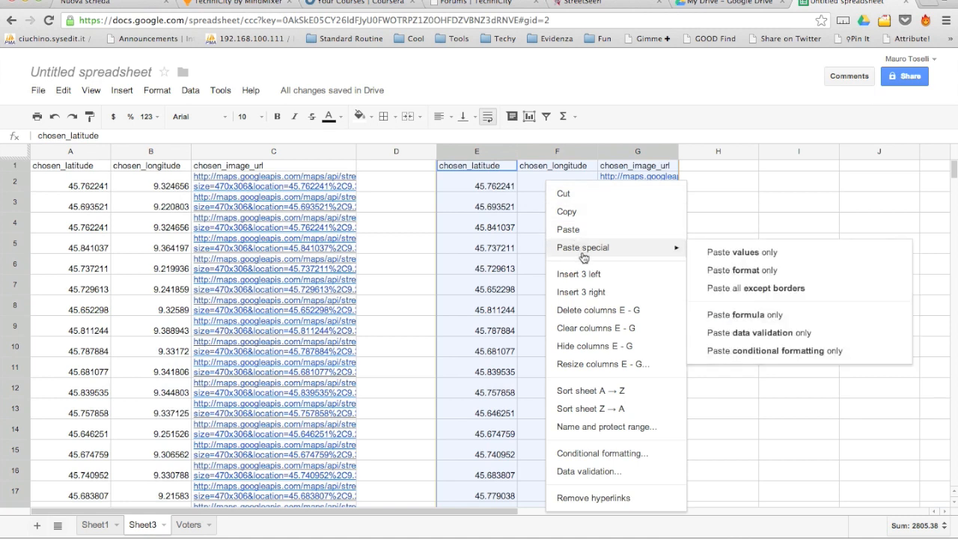
pyautogui.click(761, 256)
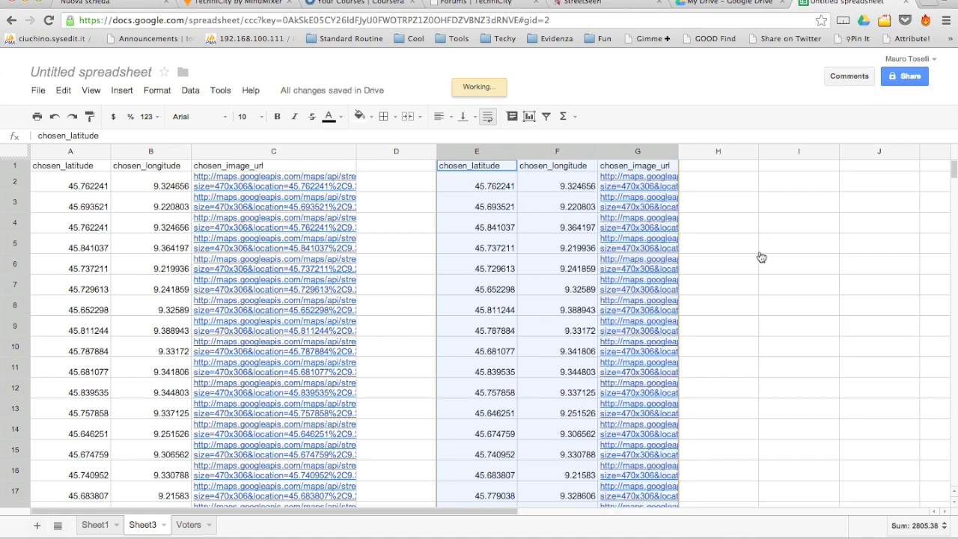
pyautogui.click(482, 187)
# Delete the original columns A to D.
pyautogui.moveTo(52, 151); pyautogui.dragTo(382, 159)
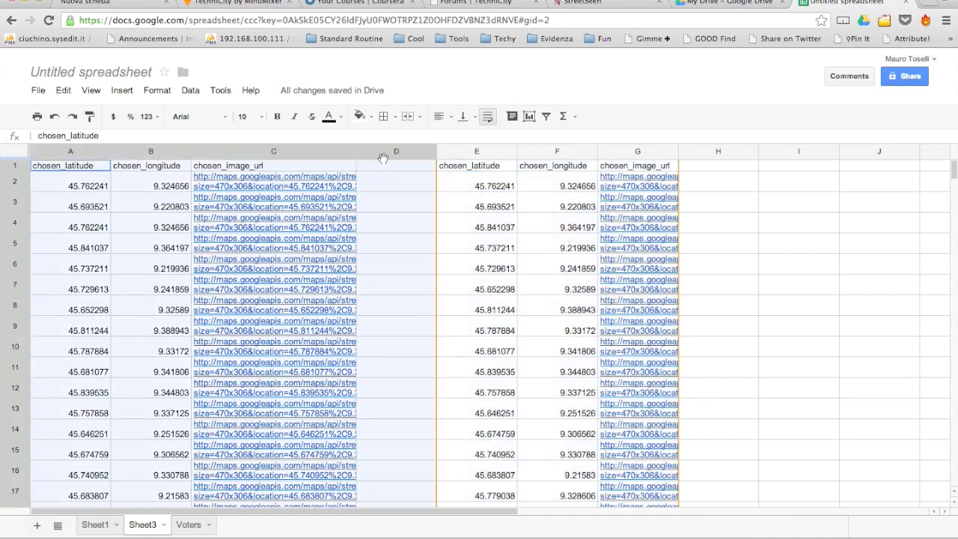
pyautogui.rightClick(367, 222)
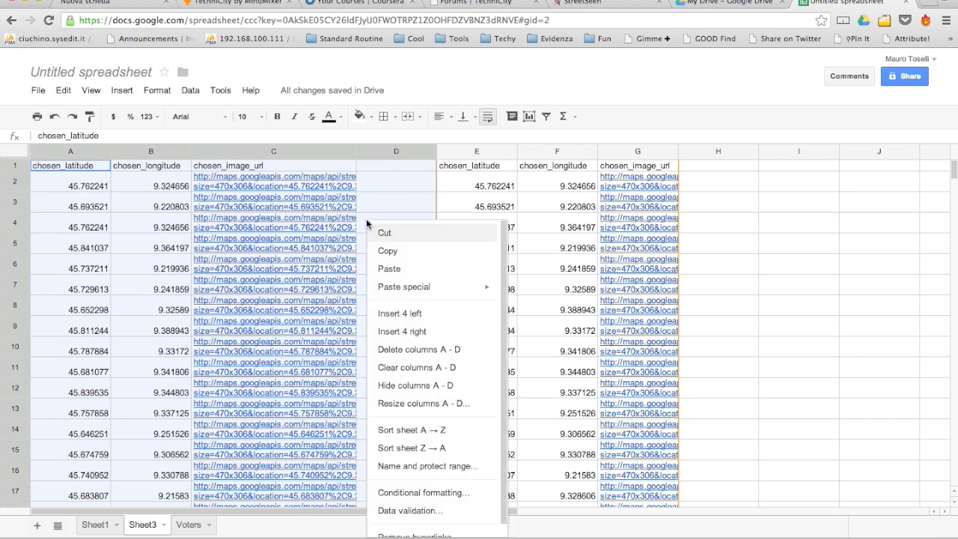
pyautogui.click(419, 350)
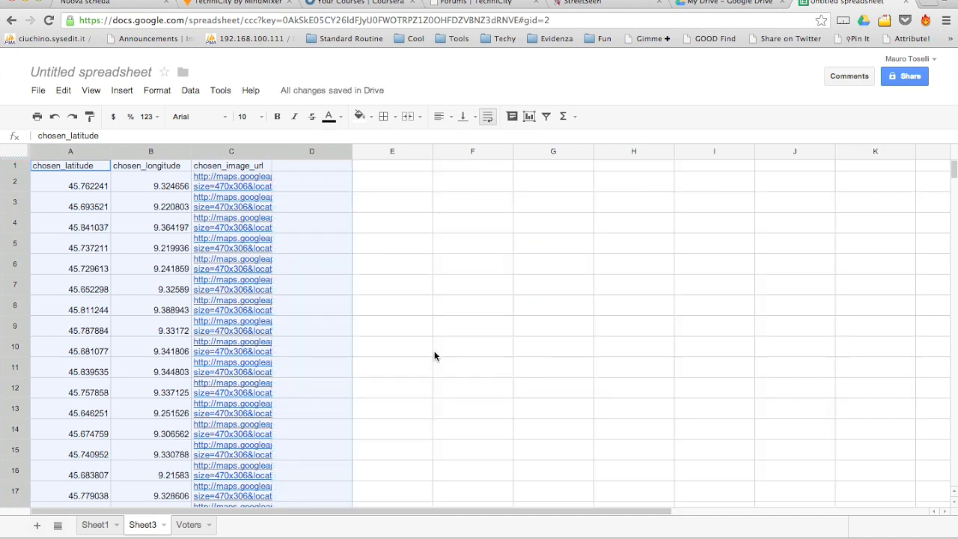
# Rename the Sheet3 tab to 'Locations'.
pyautogui.click(363, 230)
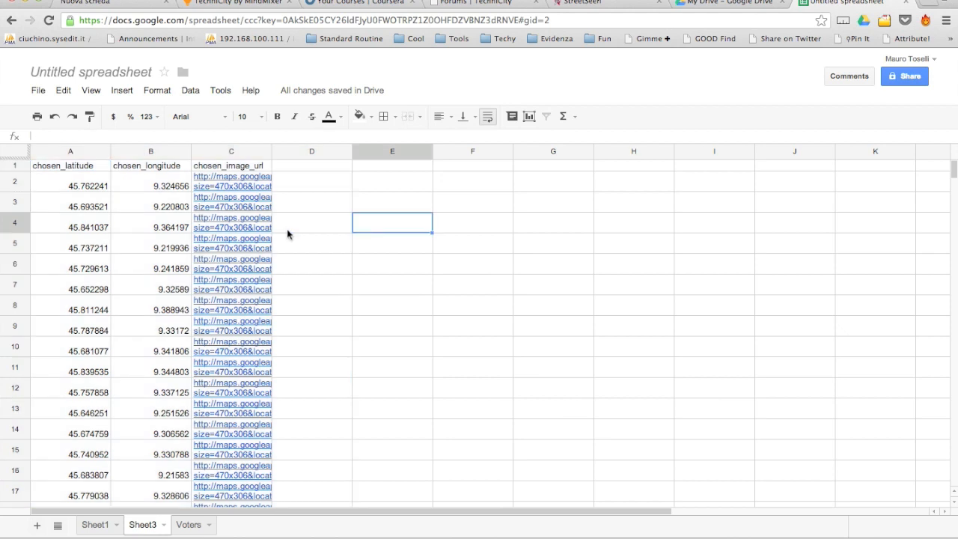
pyautogui.click(164, 526)
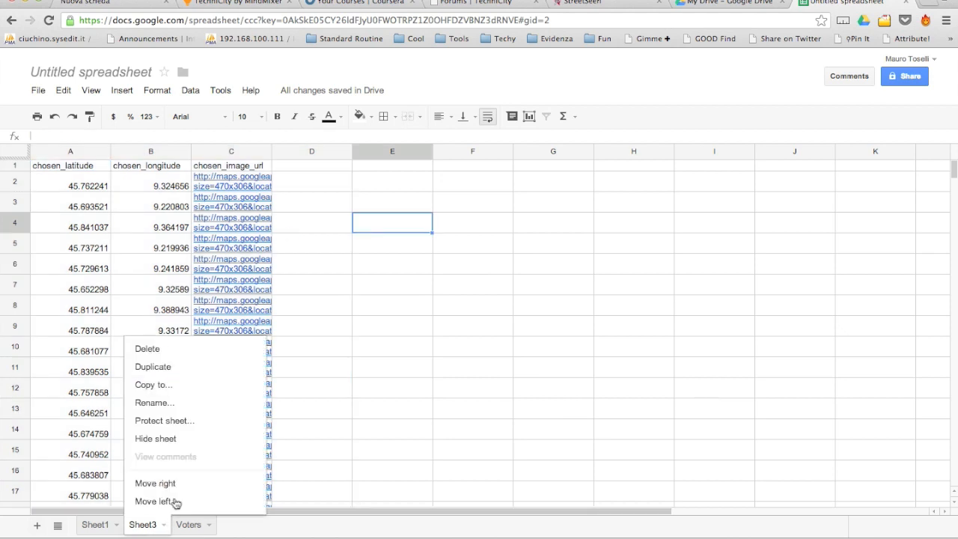
pyautogui.click(168, 405)
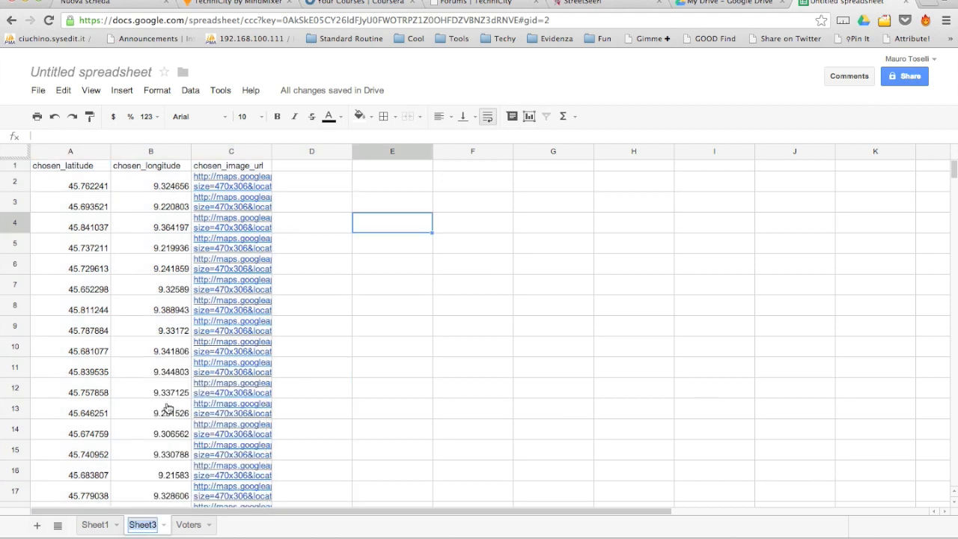
pyautogui.write('LOcations')
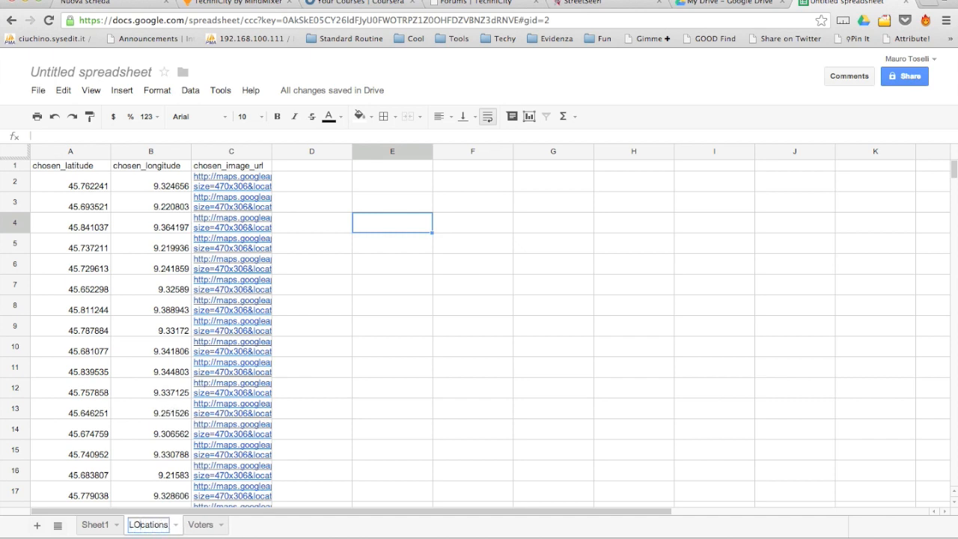
pyautogui.press('Return')
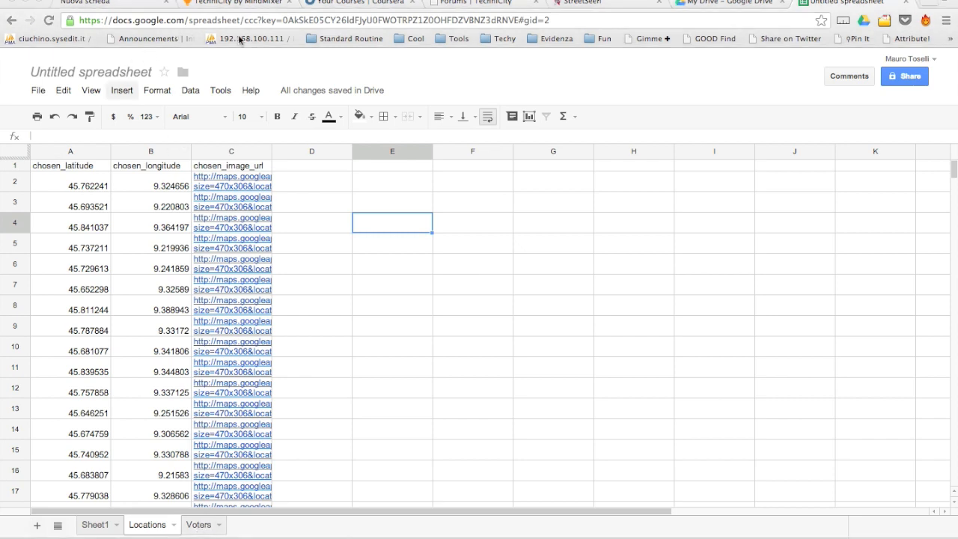
# Use File > Make a copy to create a spreadsheet copy named 'Locations'.
pyautogui.click(42, 92)
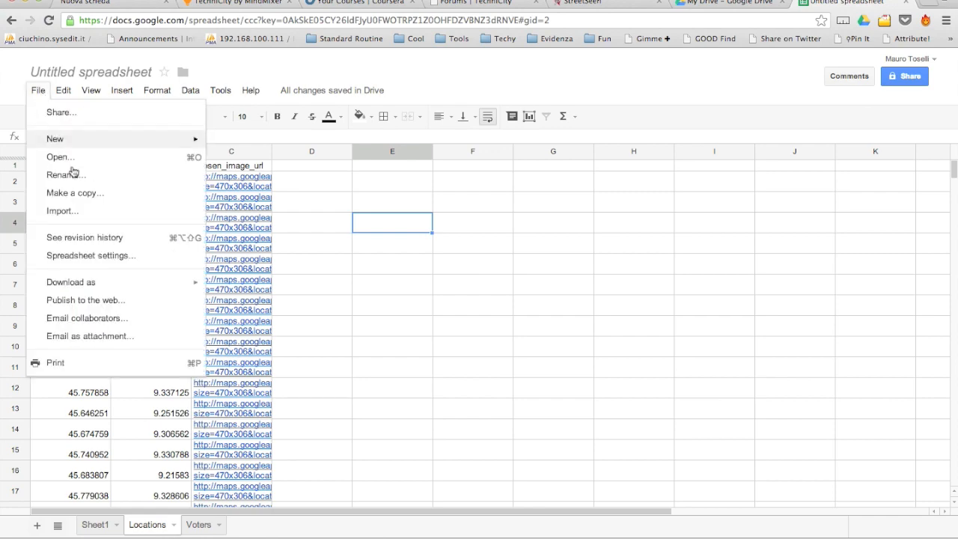
pyautogui.click(86, 194)
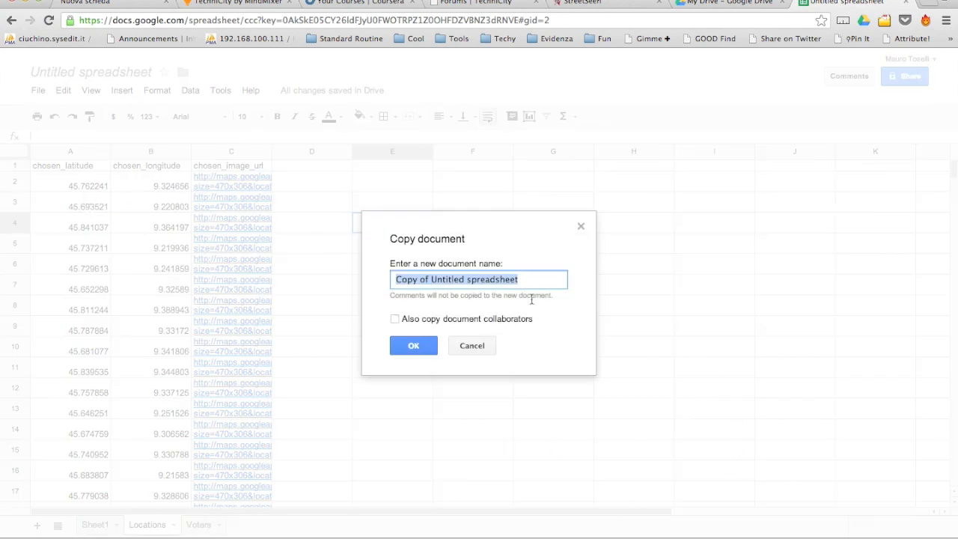
pyautogui.write('Location')
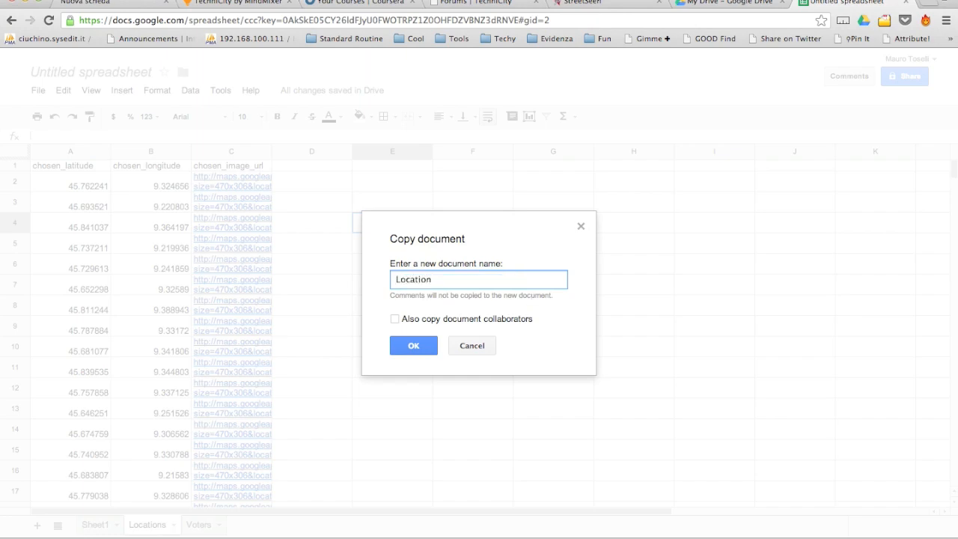
pyautogui.press('Return')
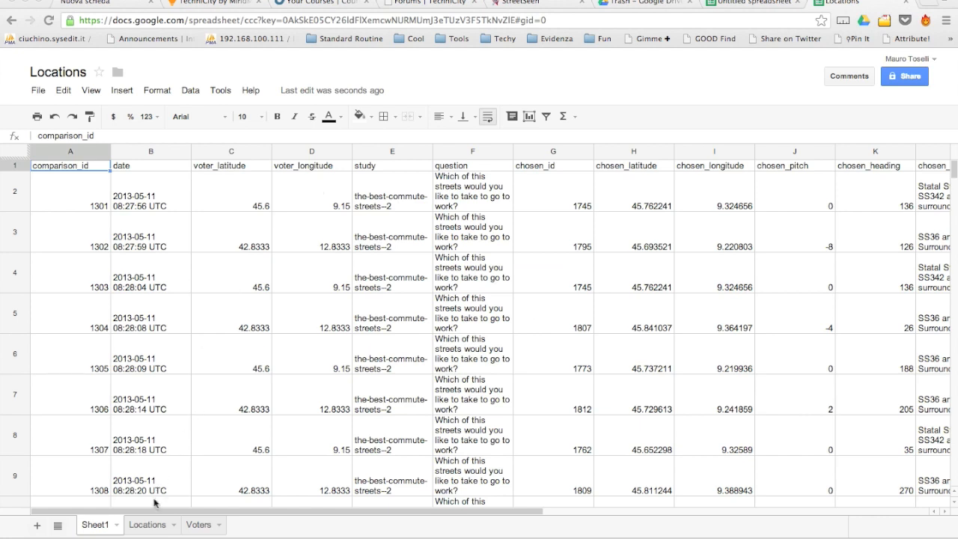
pyautogui.click(149, 528)
# Delete the Voters sheet and then Sheet1 from the copy, confirming each deletion.
pyautogui.click(199, 531)
pyautogui.click(220, 526)
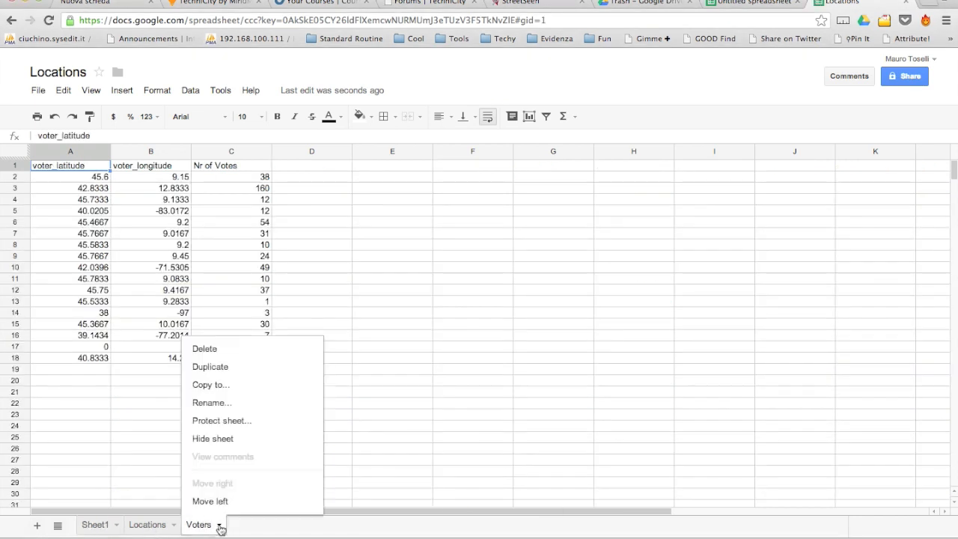
pyautogui.click(215, 350)
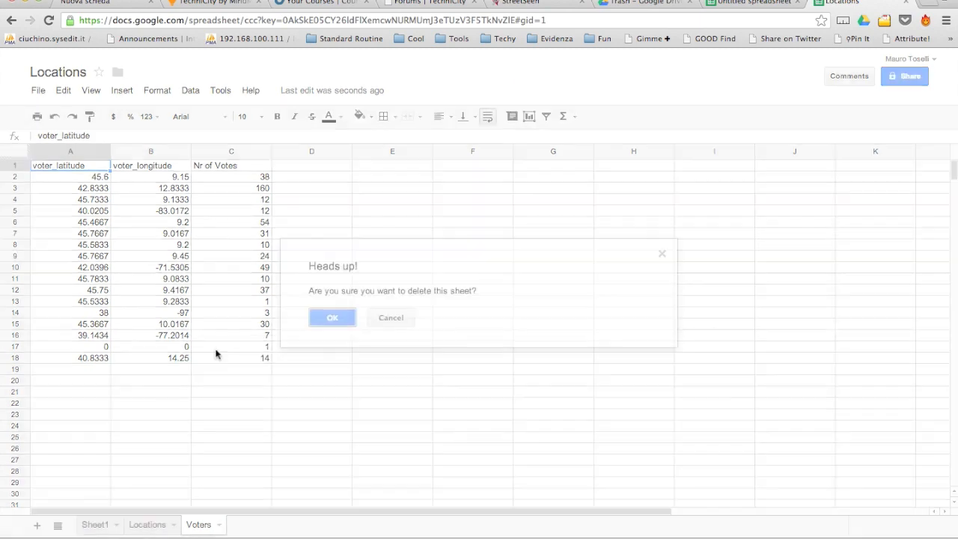
pyautogui.click(332, 318)
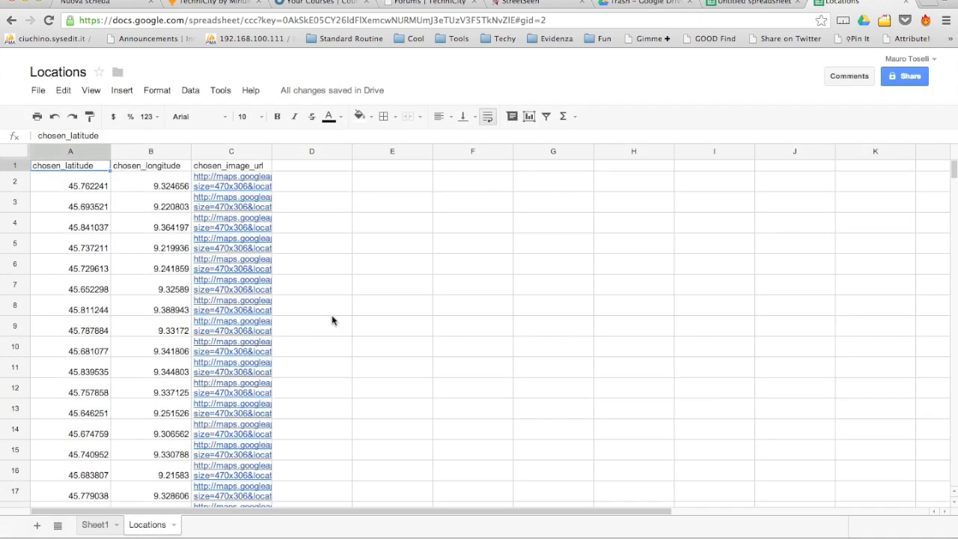
pyautogui.click(99, 525)
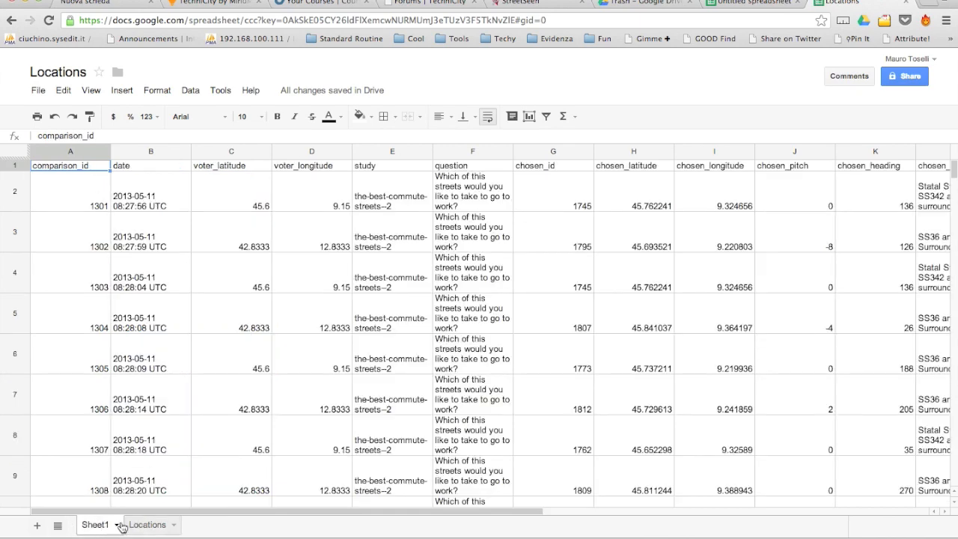
pyautogui.click(116, 526)
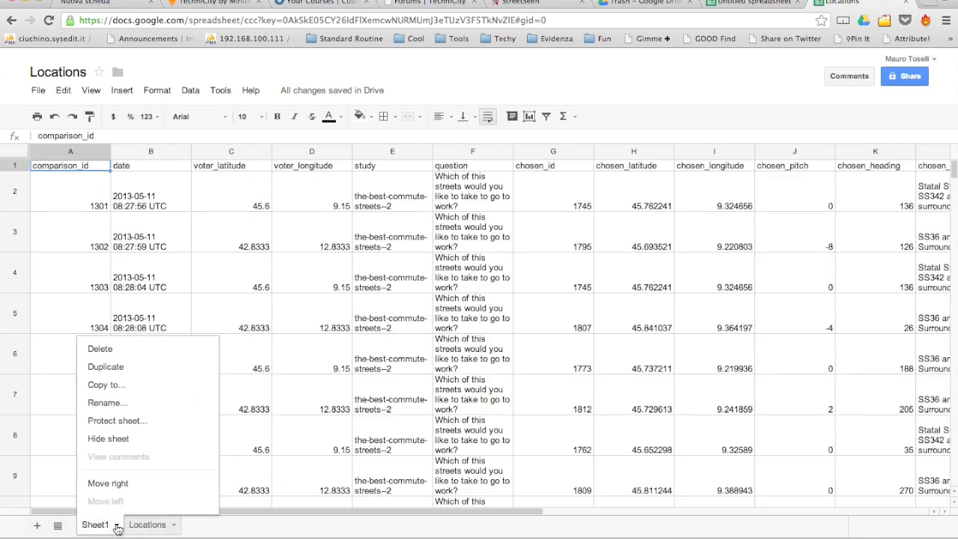
pyautogui.click(101, 349)
pyautogui.click(334, 319)
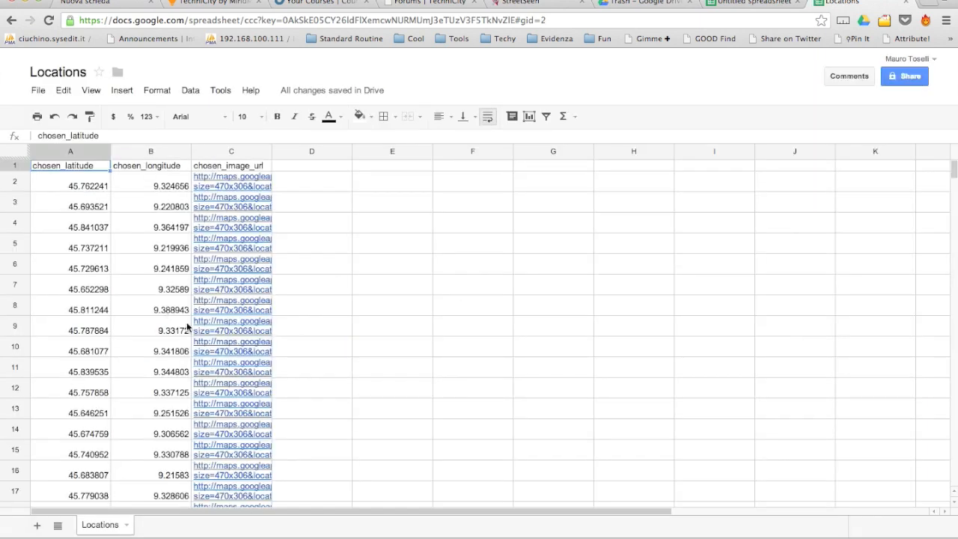
# Rename the original Untitled spreadsheet to 'Voters'.
pyautogui.click(762, 6)
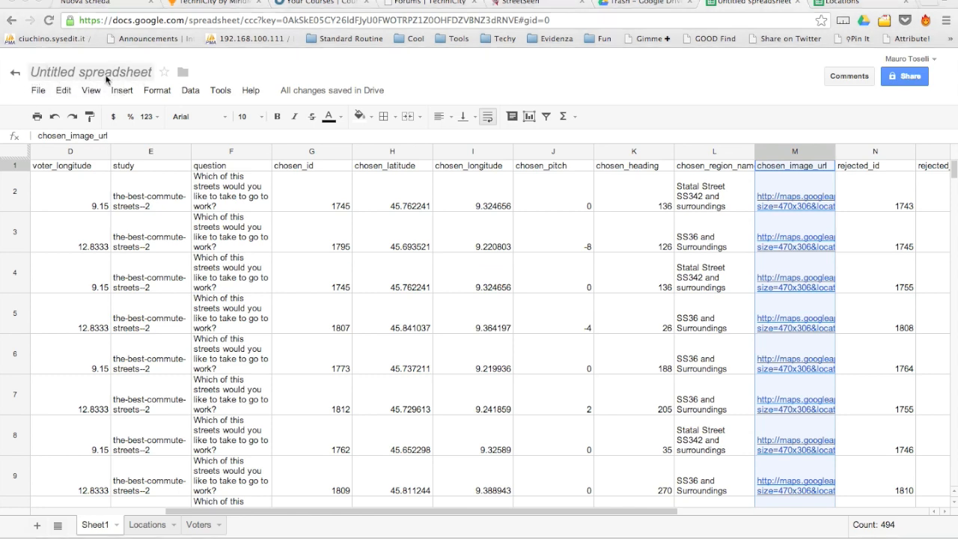
pyautogui.click(106, 76)
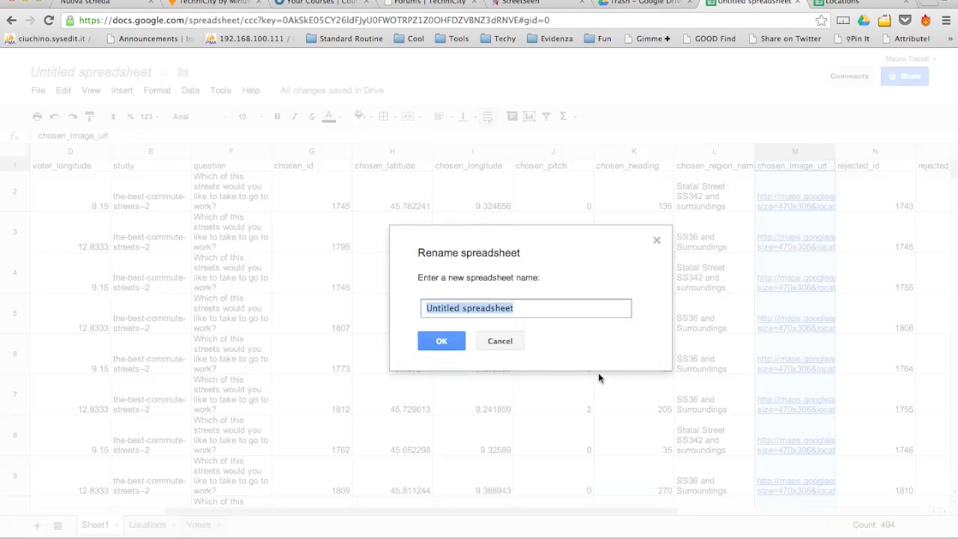
pyautogui.write('Voters')
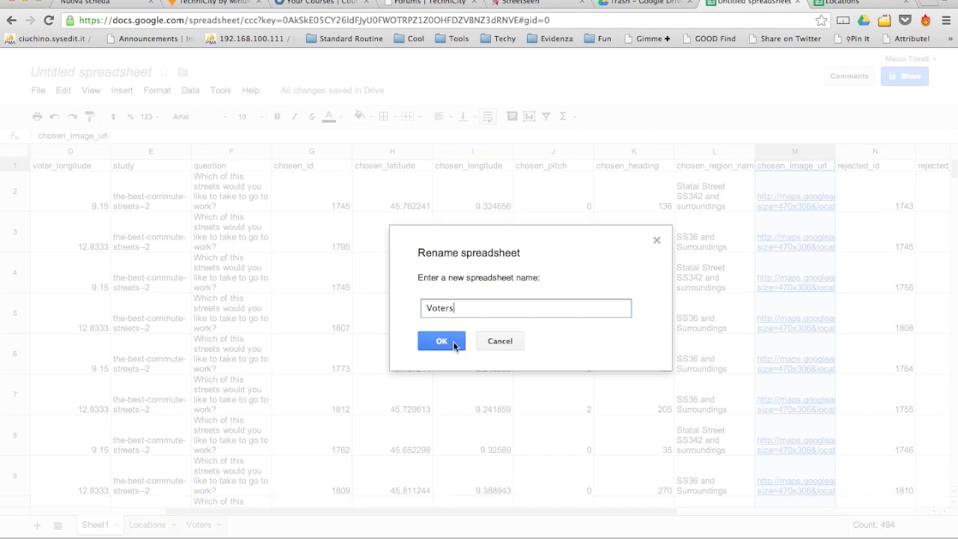
pyautogui.click(442, 342)
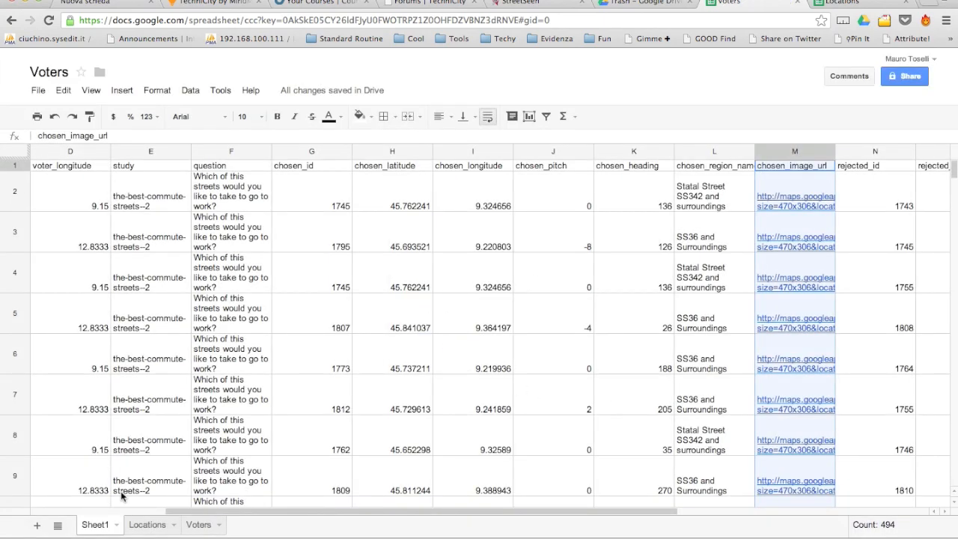
# Delete the Locations sheet and Sheet1 from the Voters file, then switch to the Locations spreadsheet.
pyautogui.click(144, 527)
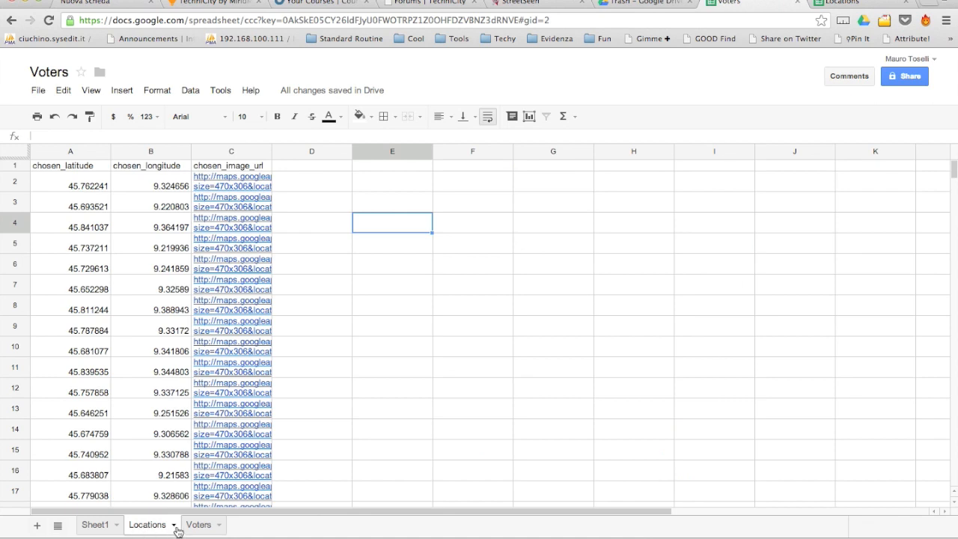
pyautogui.click(174, 525)
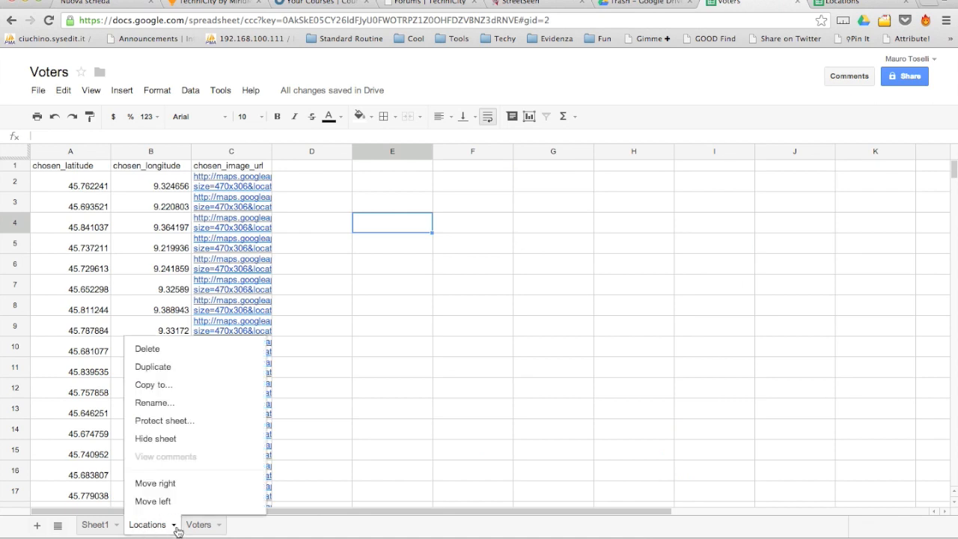
pyautogui.click(149, 349)
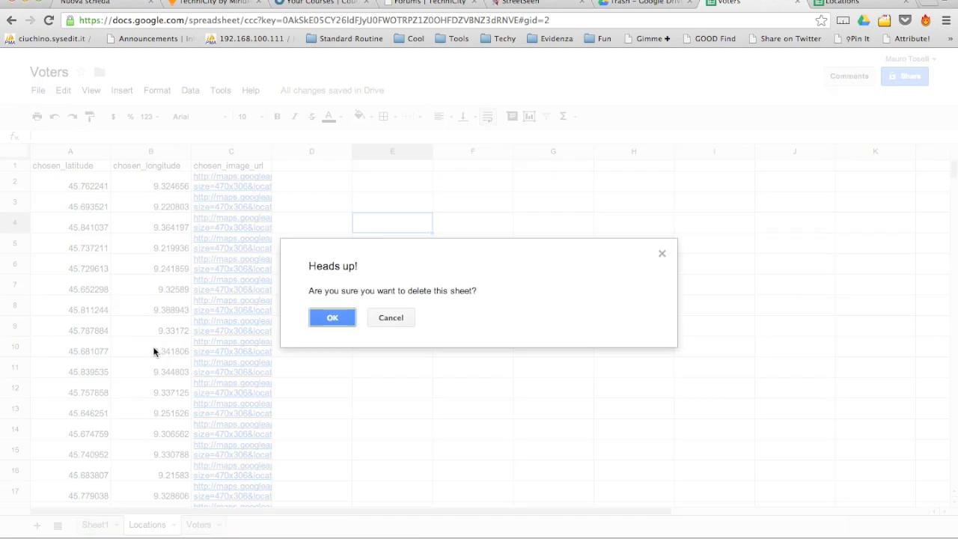
pyautogui.click(334, 318)
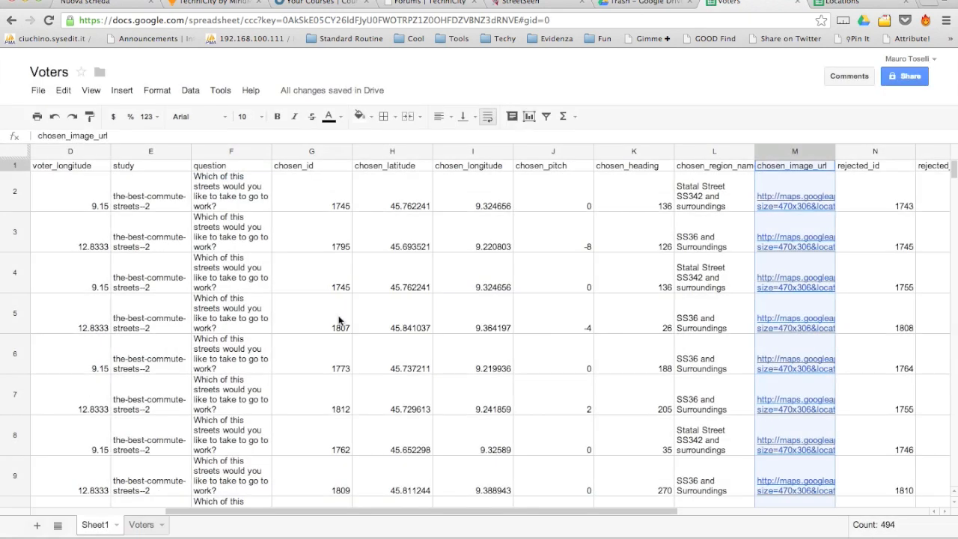
pyautogui.click(116, 526)
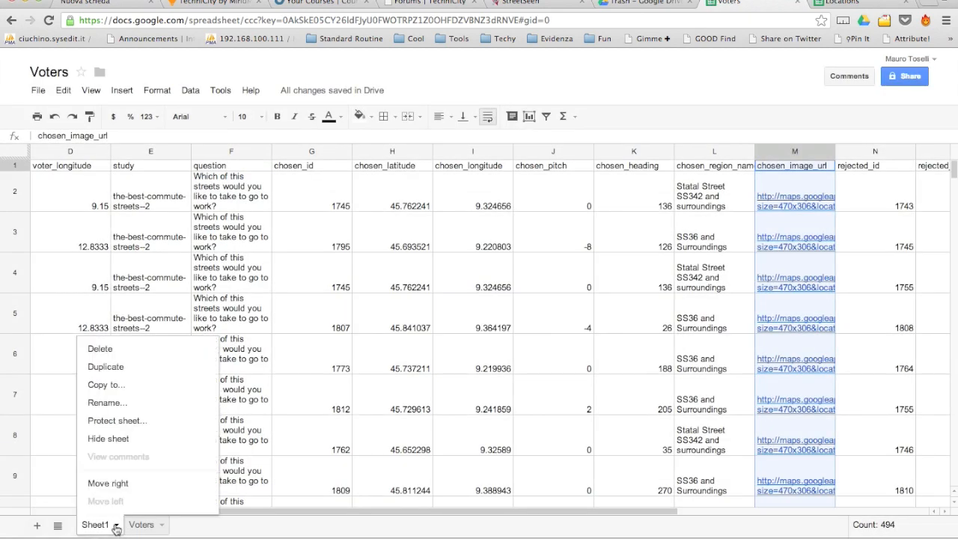
pyautogui.click(103, 349)
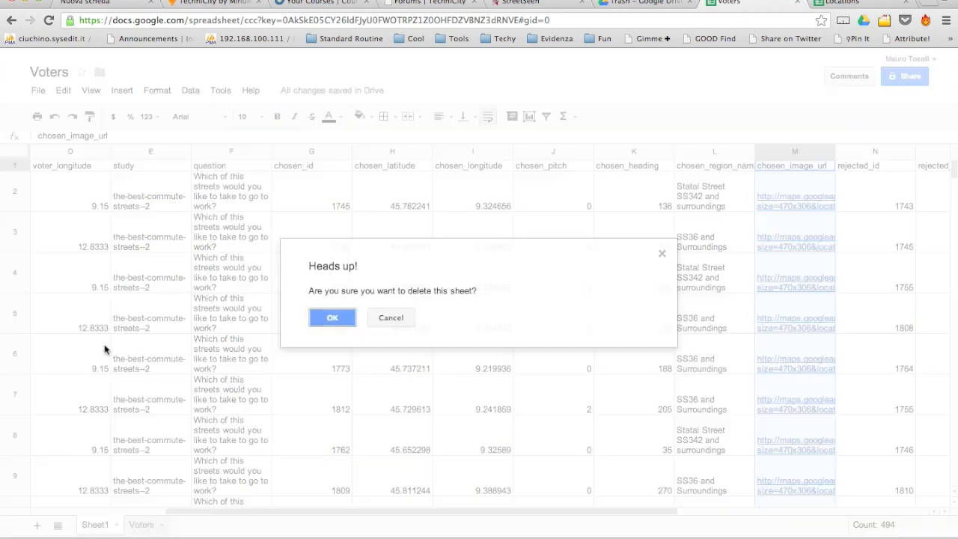
pyautogui.click(330, 321)
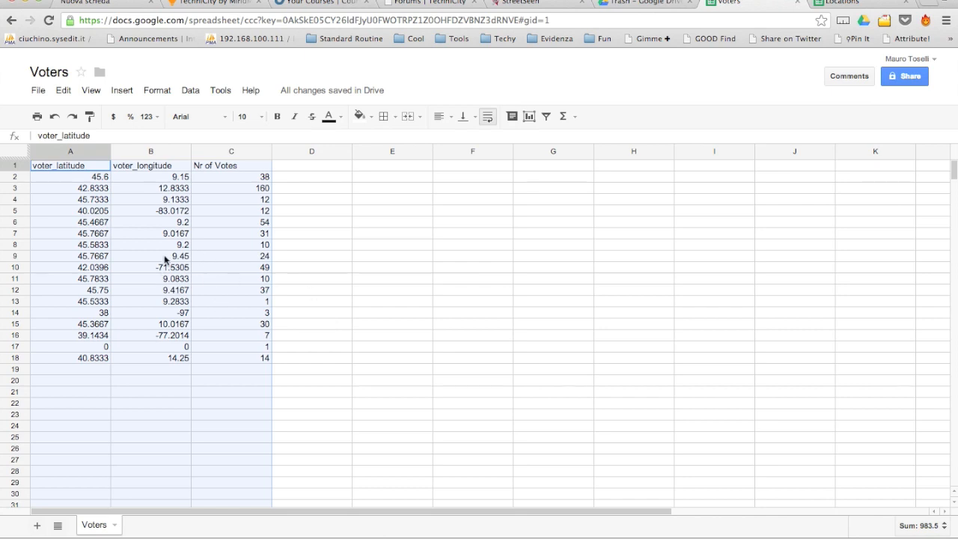
pyautogui.click(861, 6)
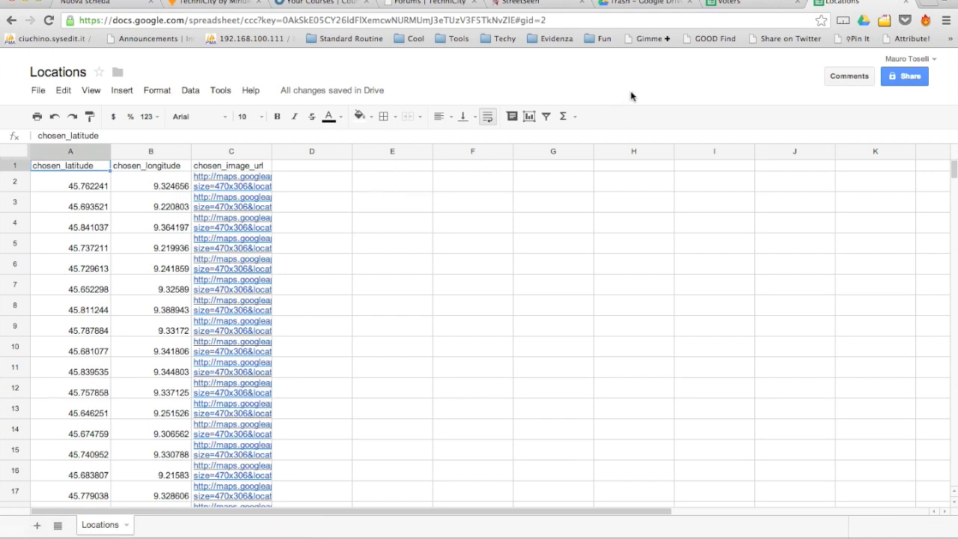
# Open Google Maps from Drive and reach Maps Engine Lite through My places.
pyautogui.click(637, 3)
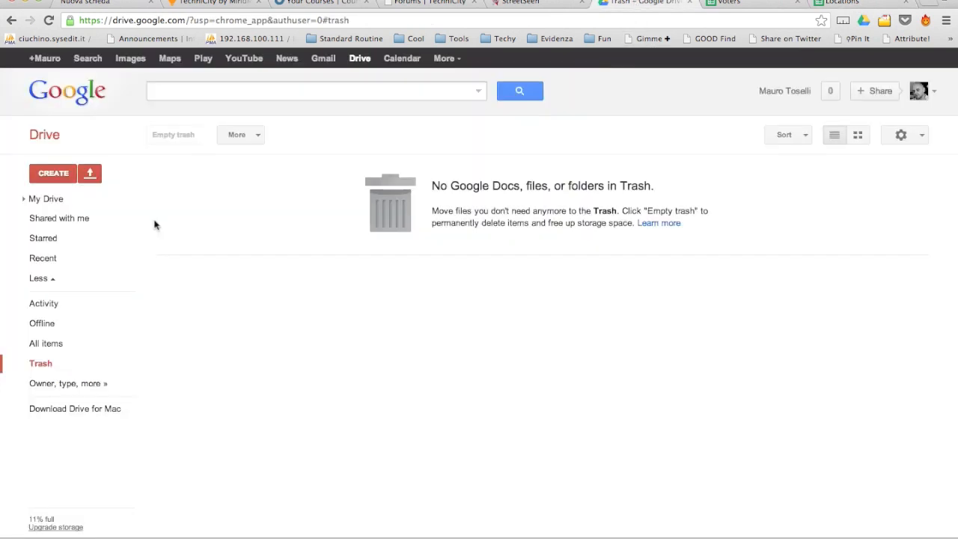
pyautogui.click(170, 58)
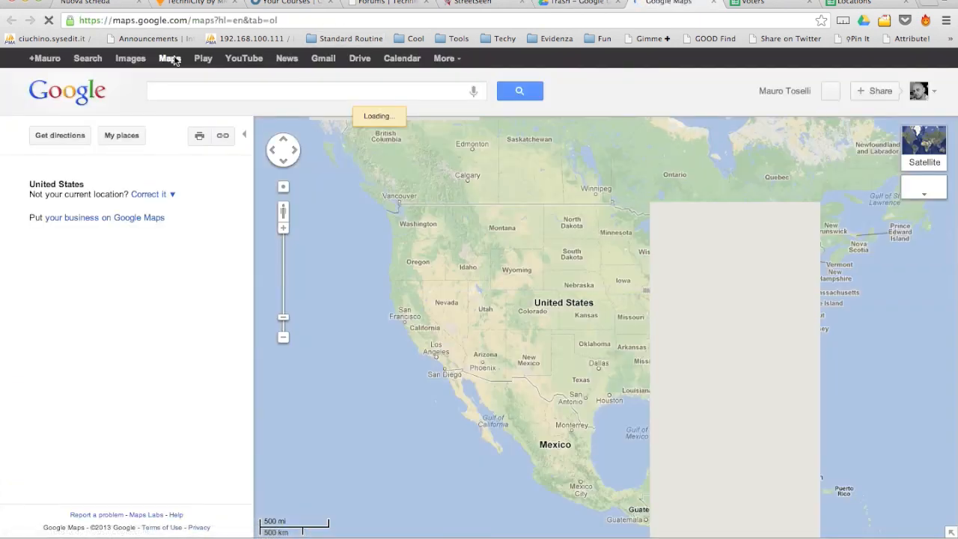
pyautogui.click(122, 136)
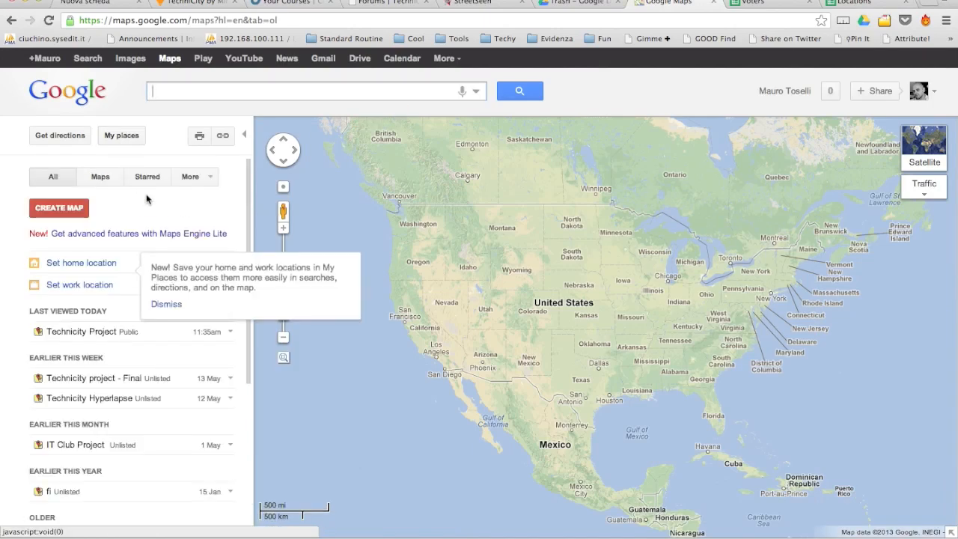
pyautogui.click(124, 235)
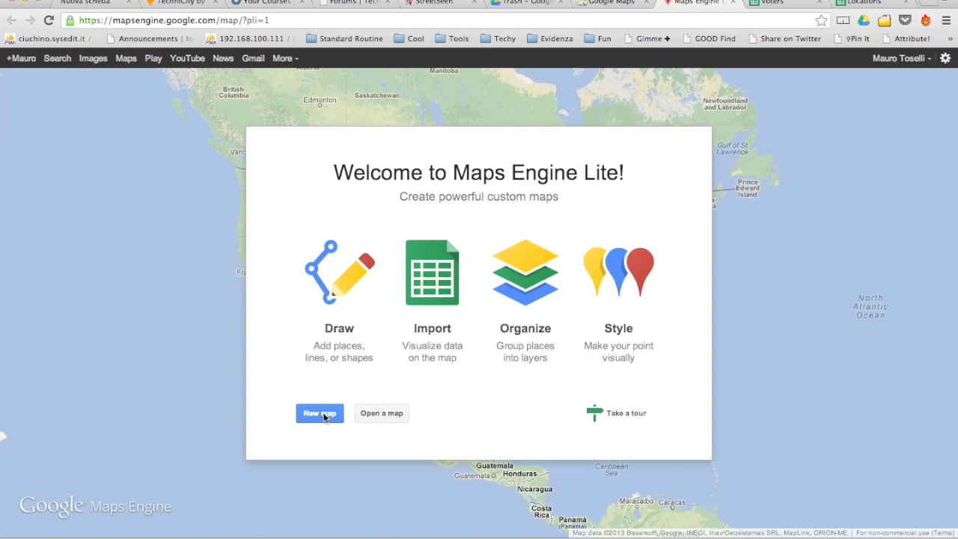
# Start a new blank map and name its Untitled layer 'Locations'.
pyautogui.click(320, 414)
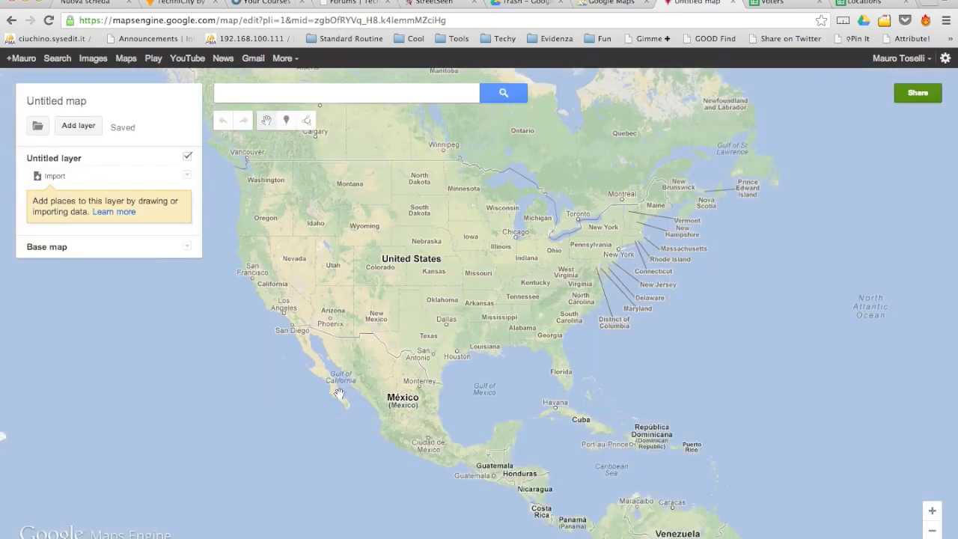
pyautogui.click(53, 158)
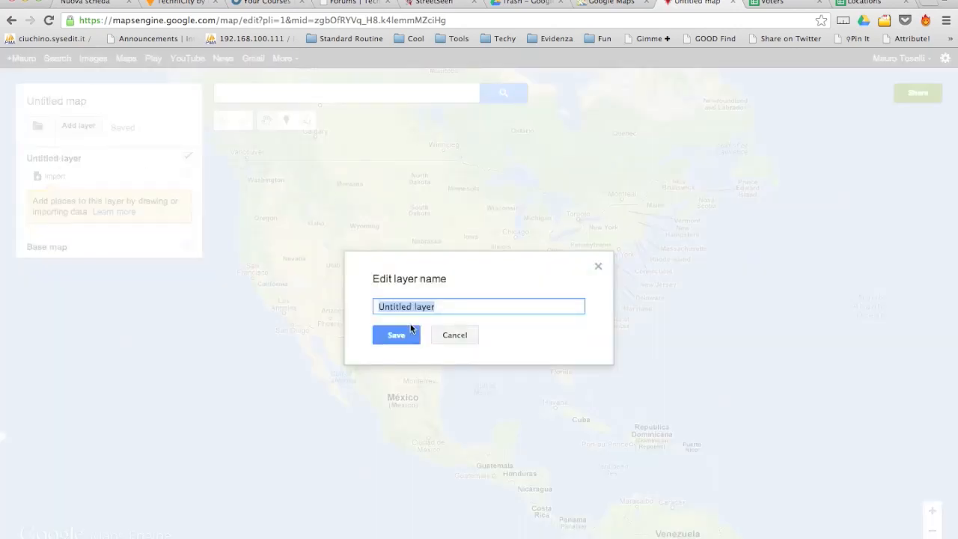
pyautogui.write('Locations')
pyautogui.click(395, 336)
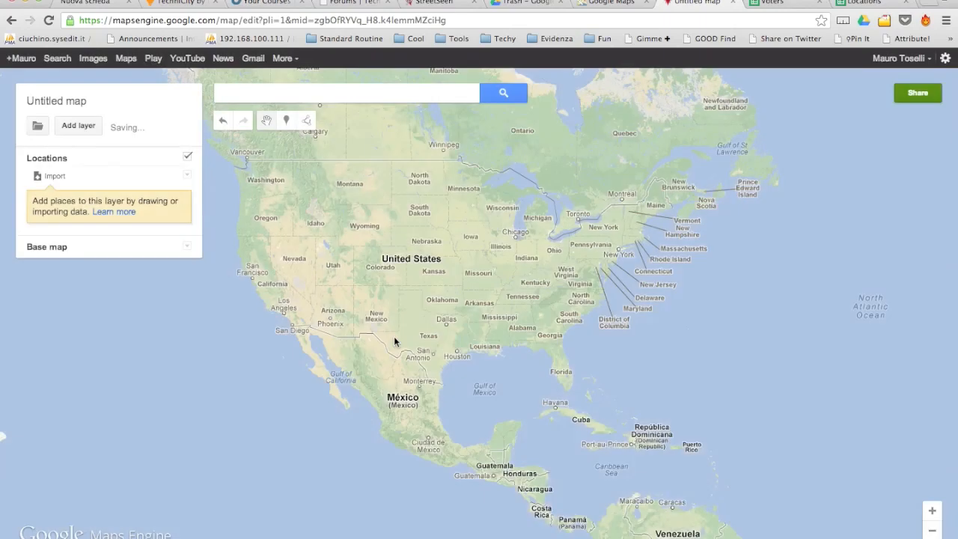
# Choose the Locations spreadsheet from Google Drive as the layer's import source.
pyautogui.click(54, 184)
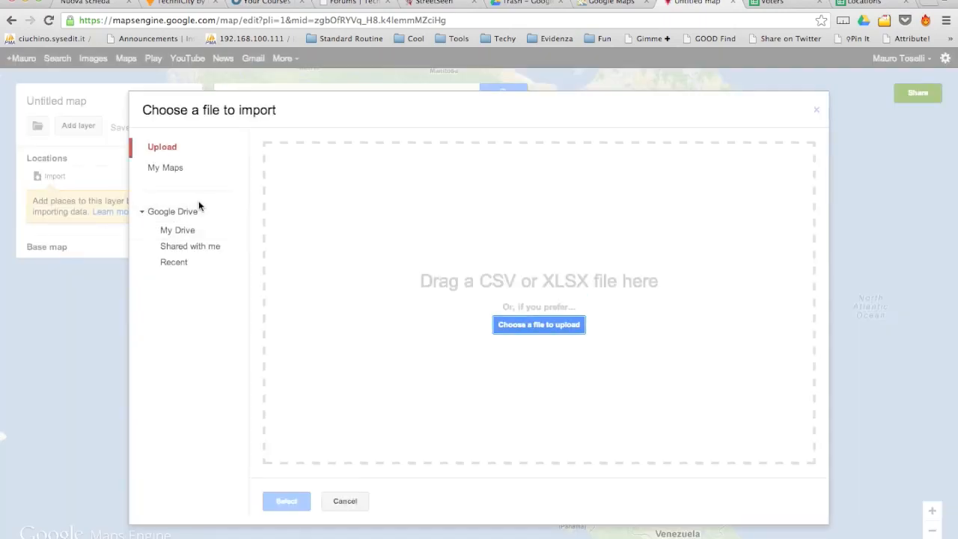
pyautogui.click(183, 215)
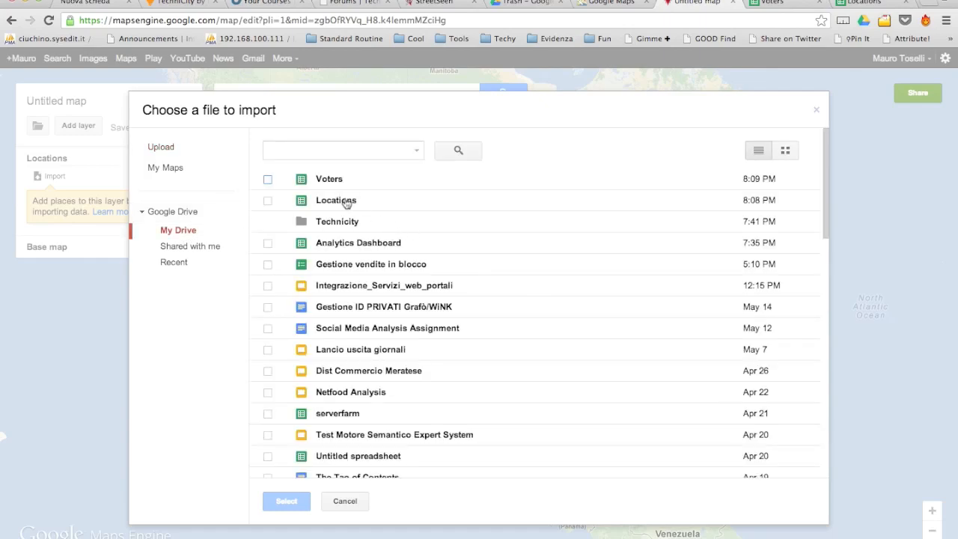
pyautogui.click(346, 202)
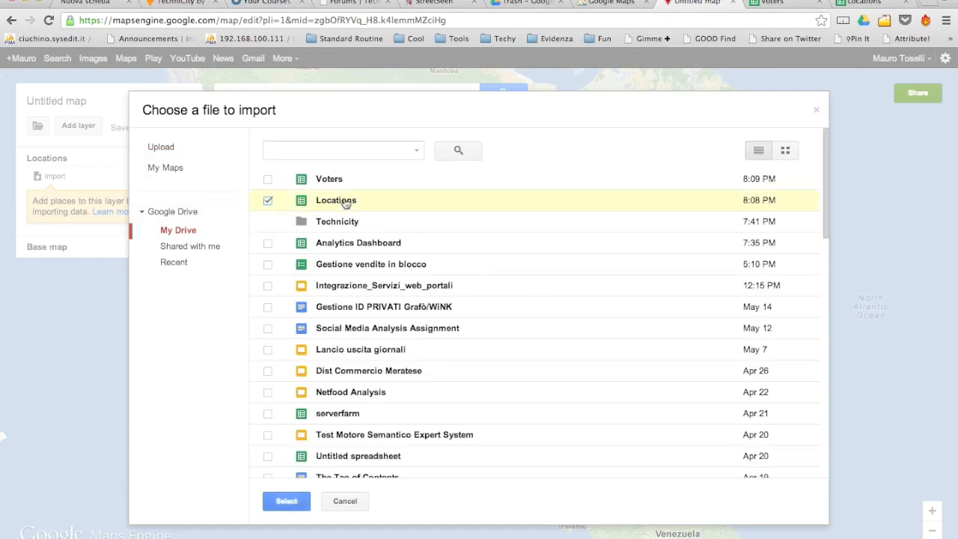
pyautogui.click(286, 501)
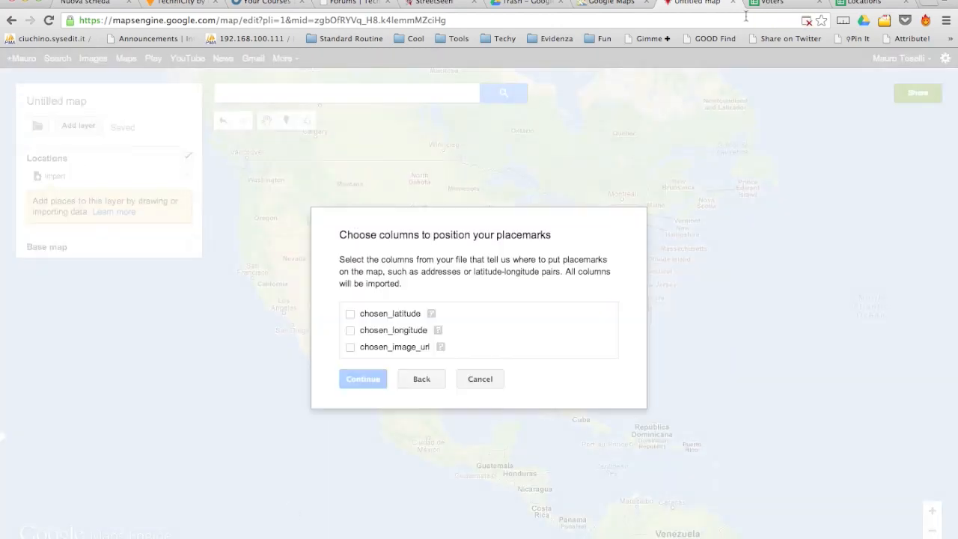
# Position placemarks by chosen_latitude and chosen_longitude, titled by chosen_image_url.
pyautogui.click(350, 315)
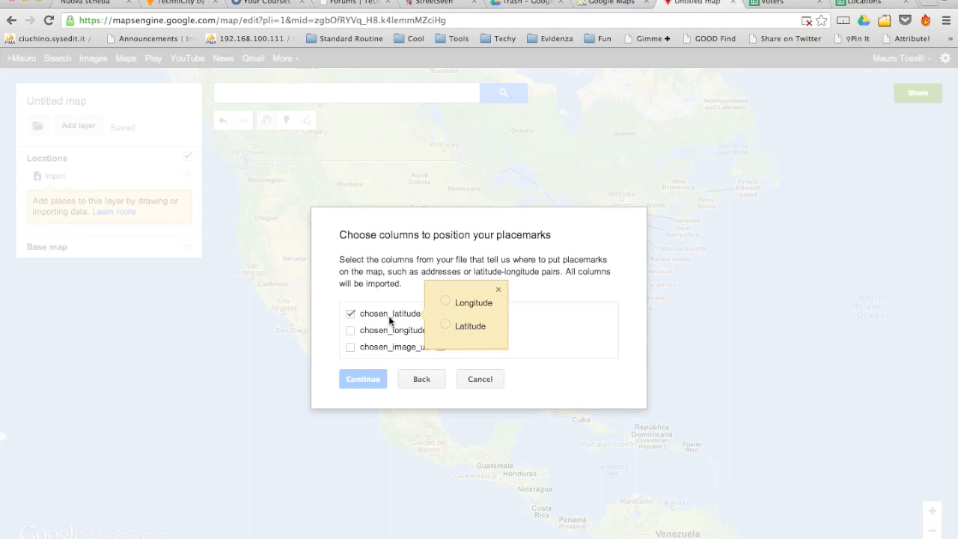
pyautogui.click(445, 325)
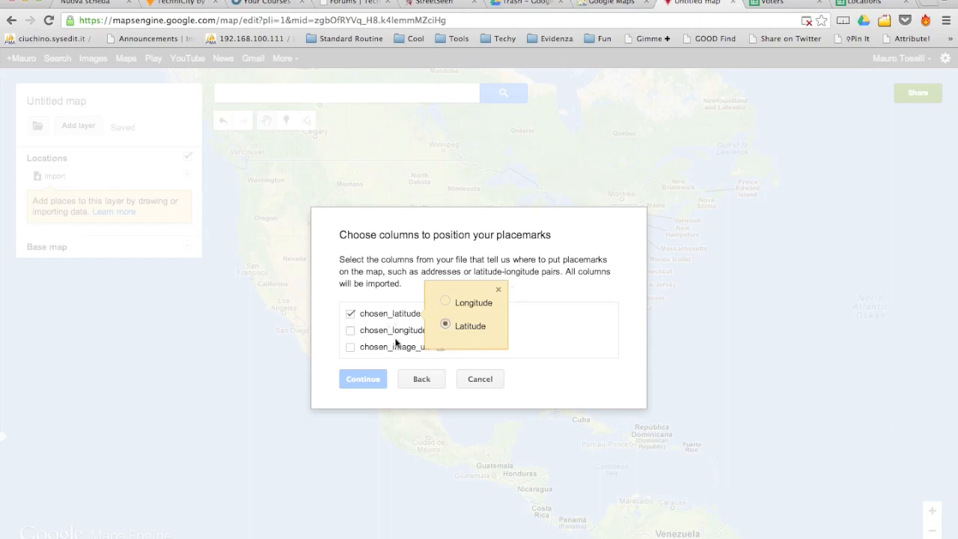
pyautogui.click(351, 332)
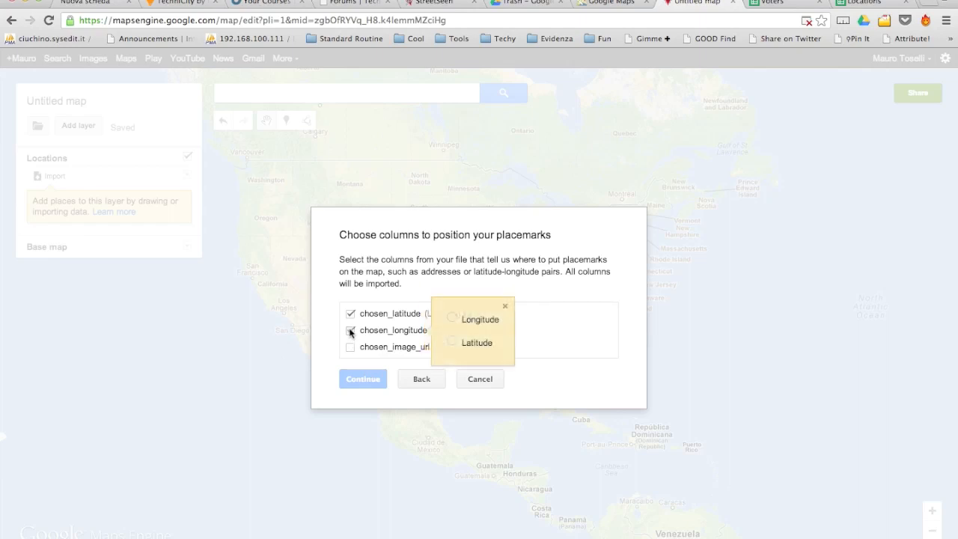
pyautogui.click(453, 319)
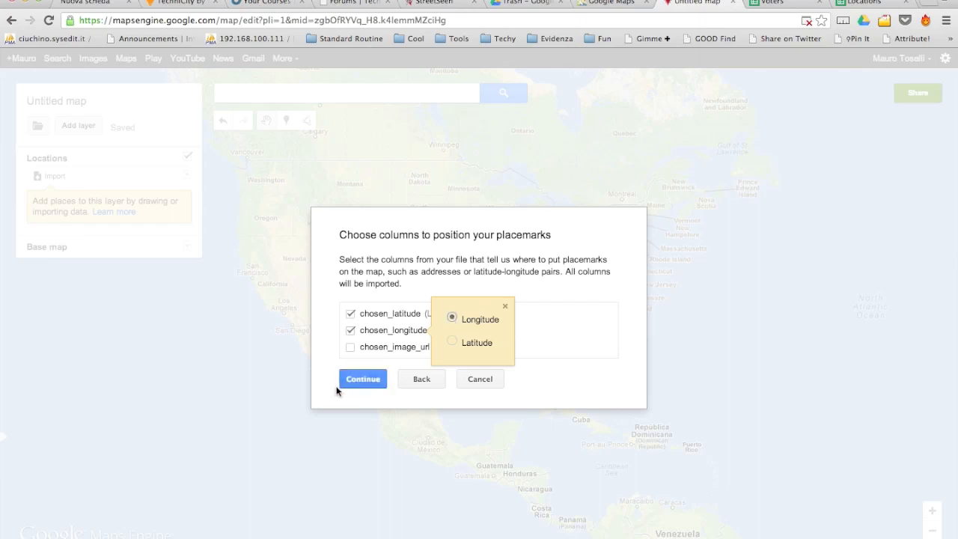
pyautogui.click(359, 382)
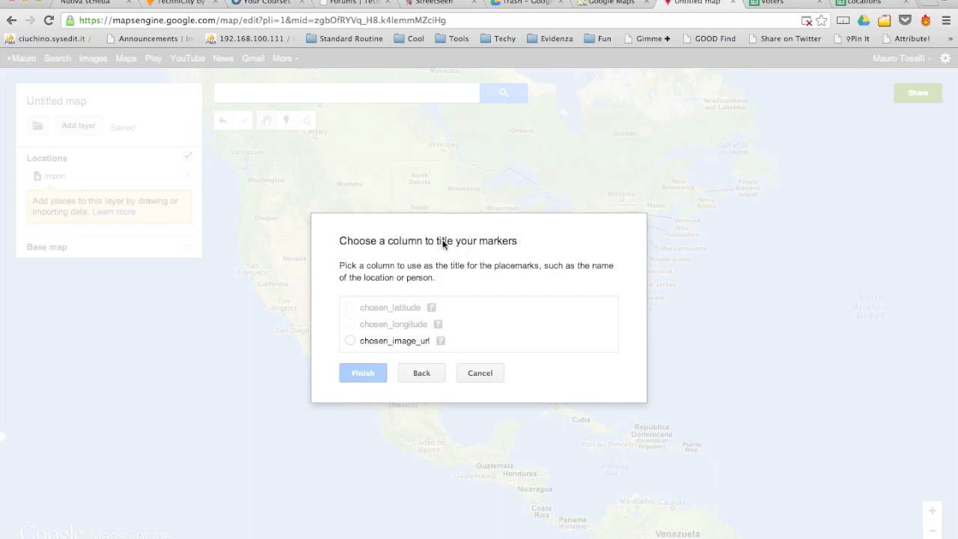
pyautogui.click(350, 341)
pyautogui.click(358, 373)
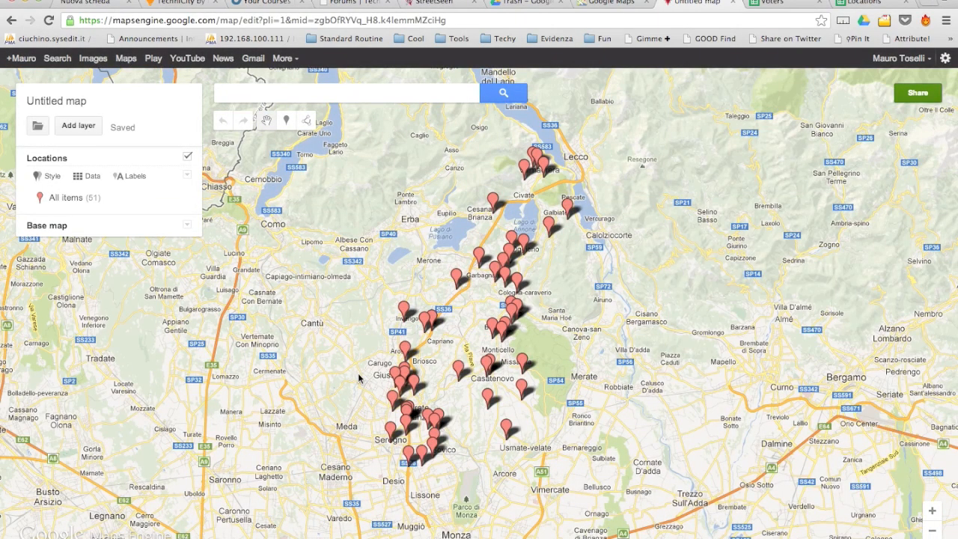
pyautogui.click(480, 262)
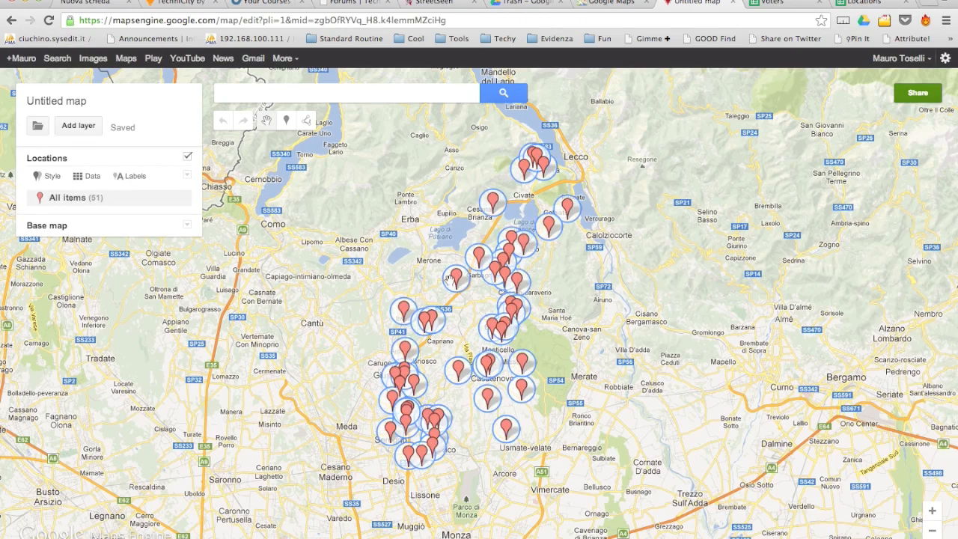
pyautogui.click(493, 205)
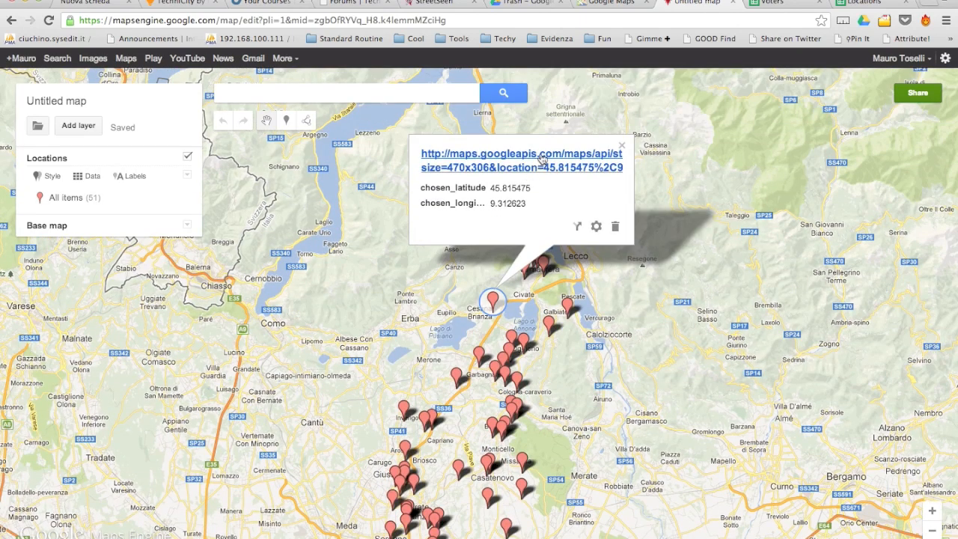
pyautogui.moveTo(538, 163)
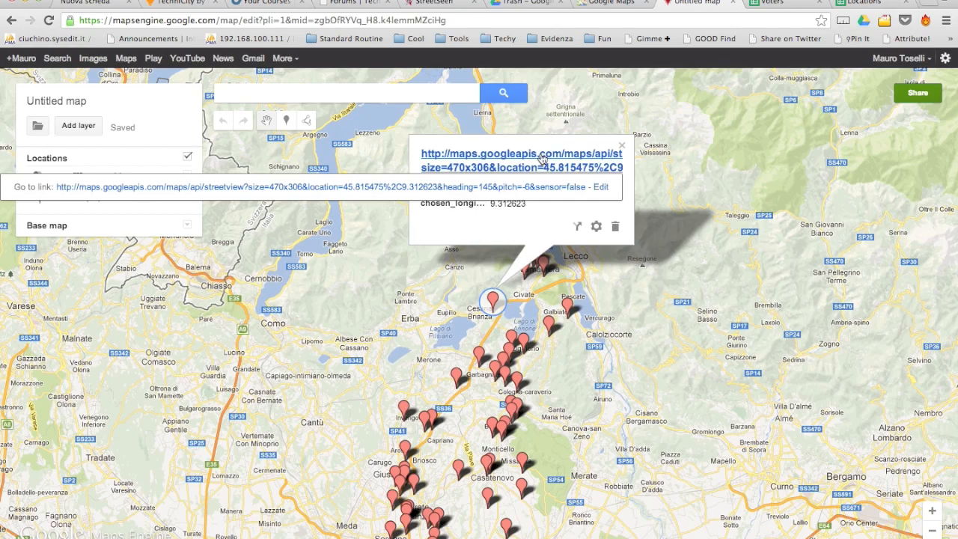
pyautogui.click(364, 188)
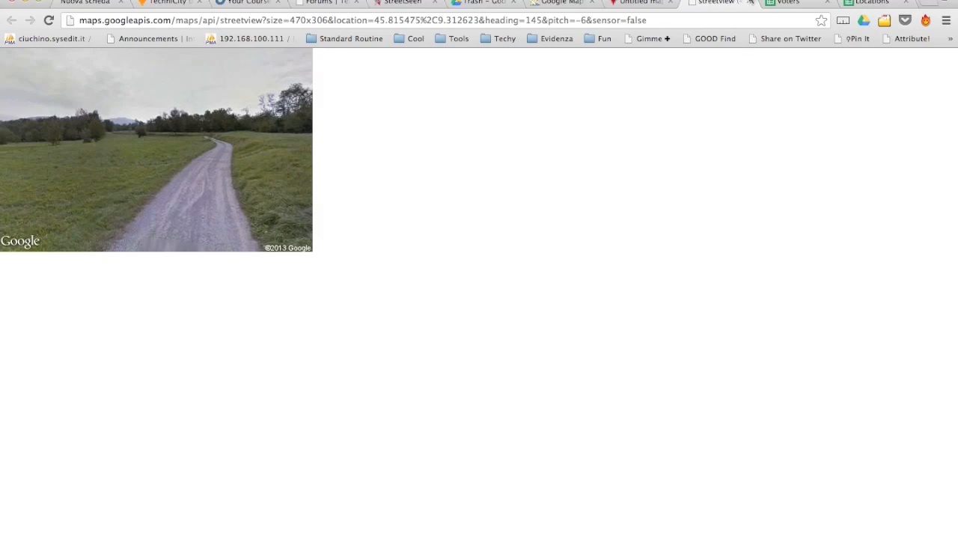
pyautogui.click(749, 3)
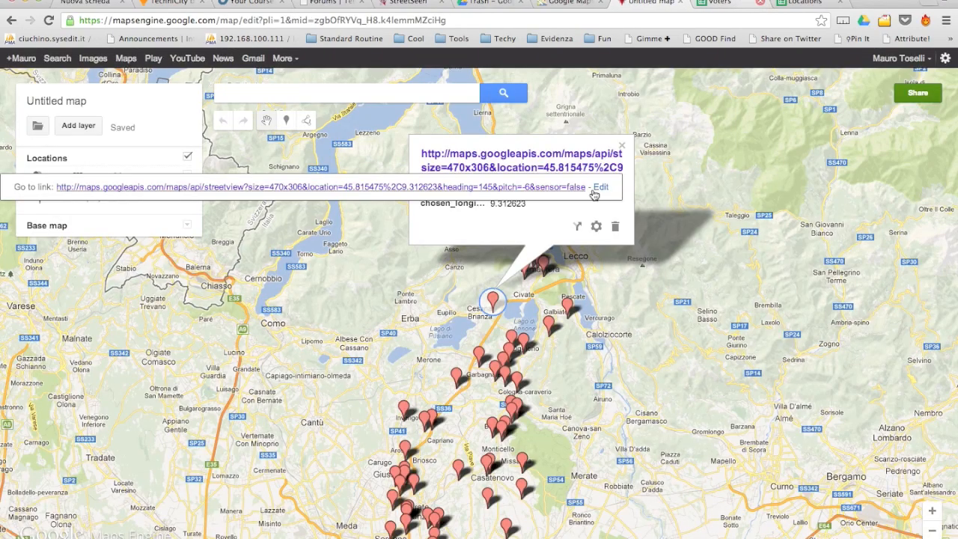
pyautogui.click(332, 282)
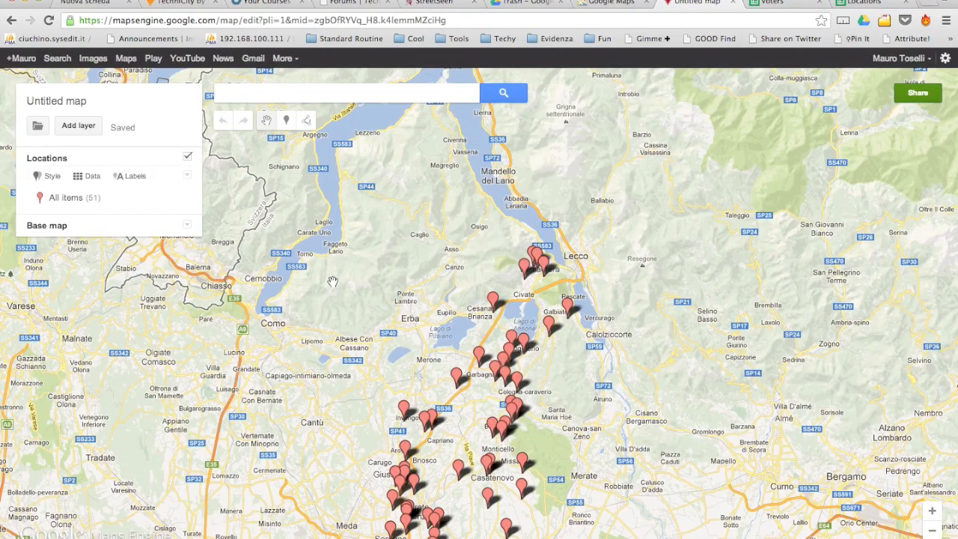
# Give all Locations markers the biz-camera icon, then add a second layer.
pyautogui.click(47, 178)
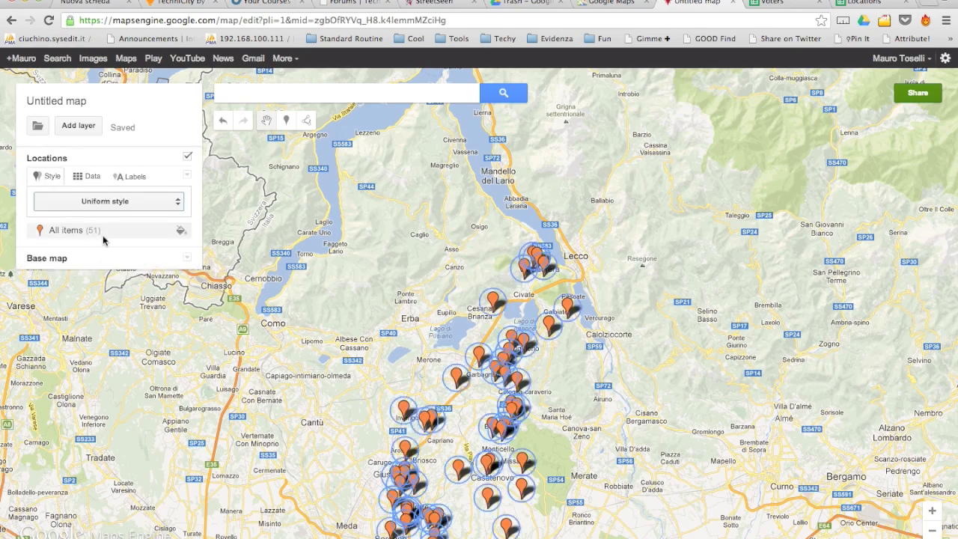
pyautogui.click(182, 231)
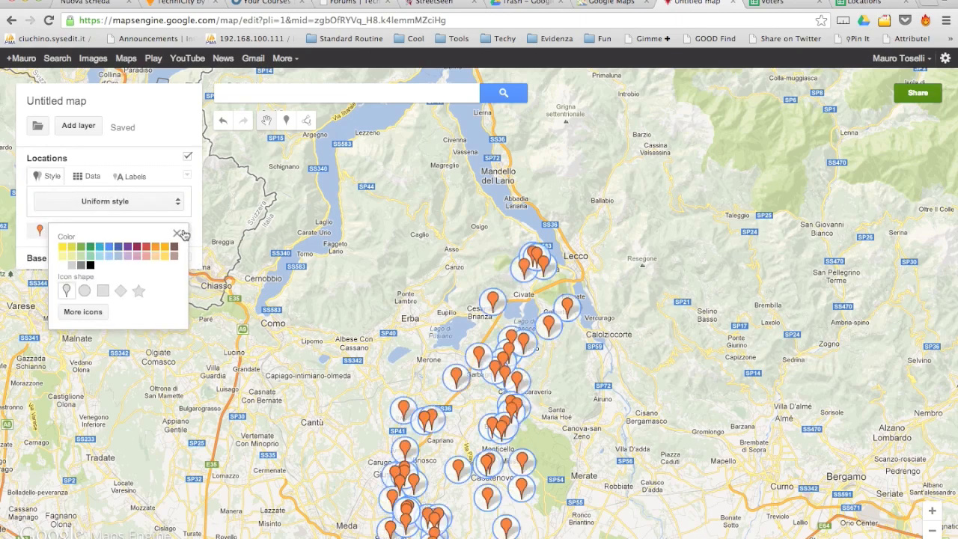
pyautogui.click(83, 312)
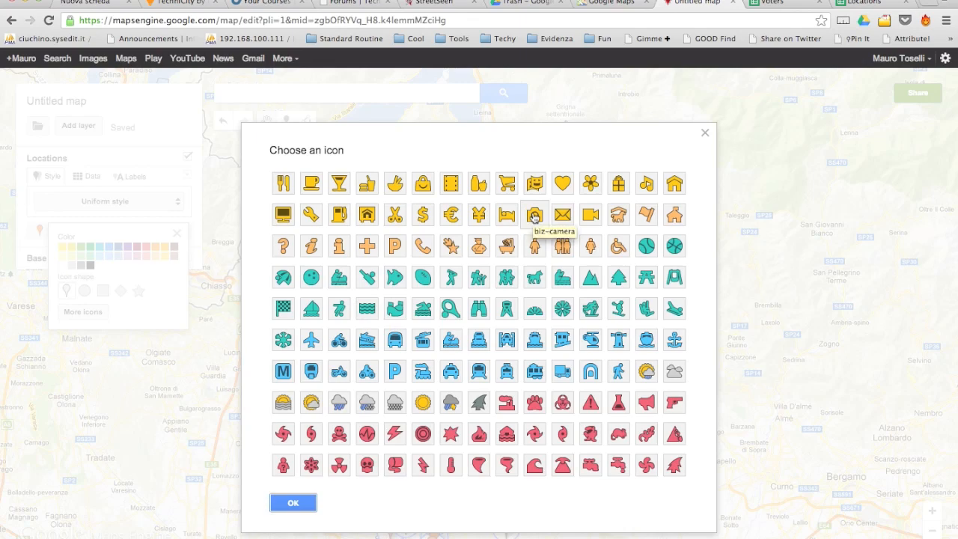
pyautogui.click(534, 216)
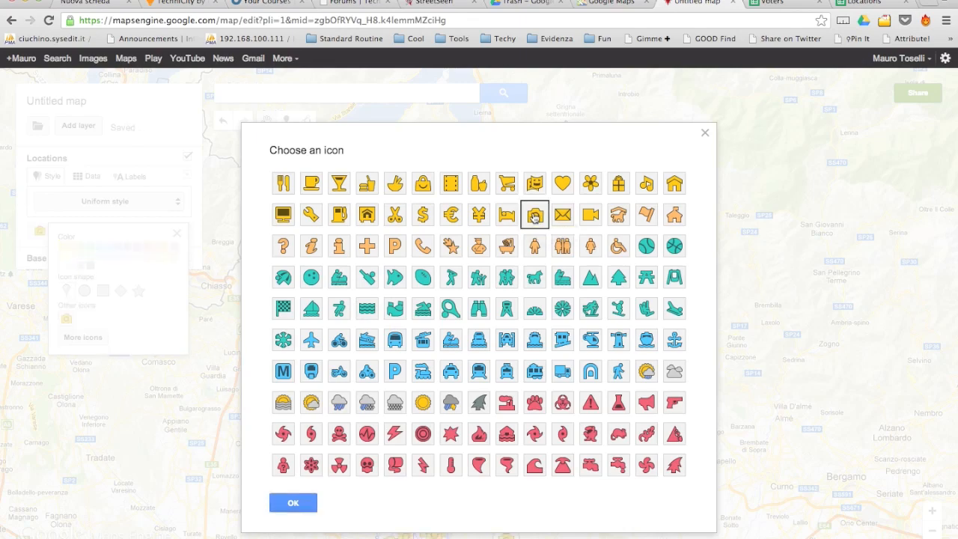
pyautogui.click(302, 508)
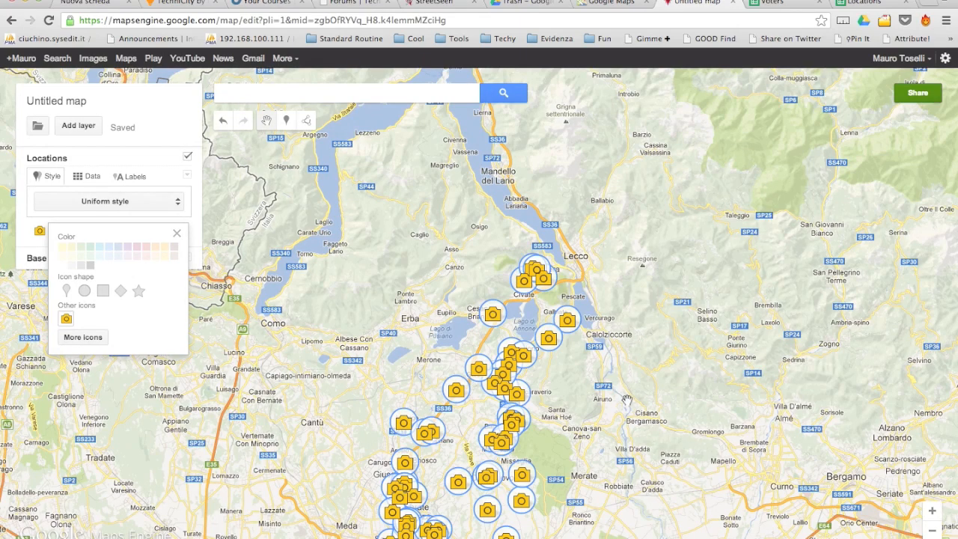
pyautogui.click(177, 234)
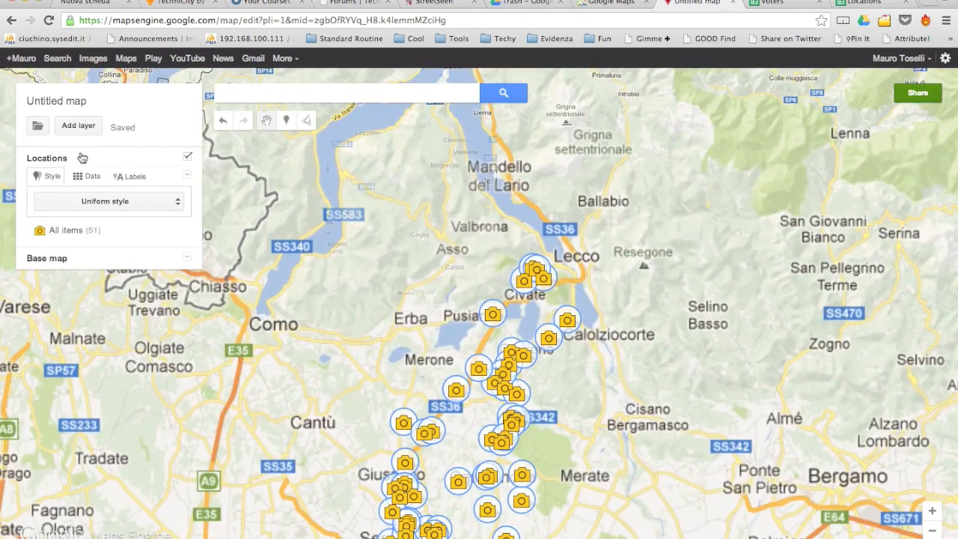
pyautogui.click(79, 126)
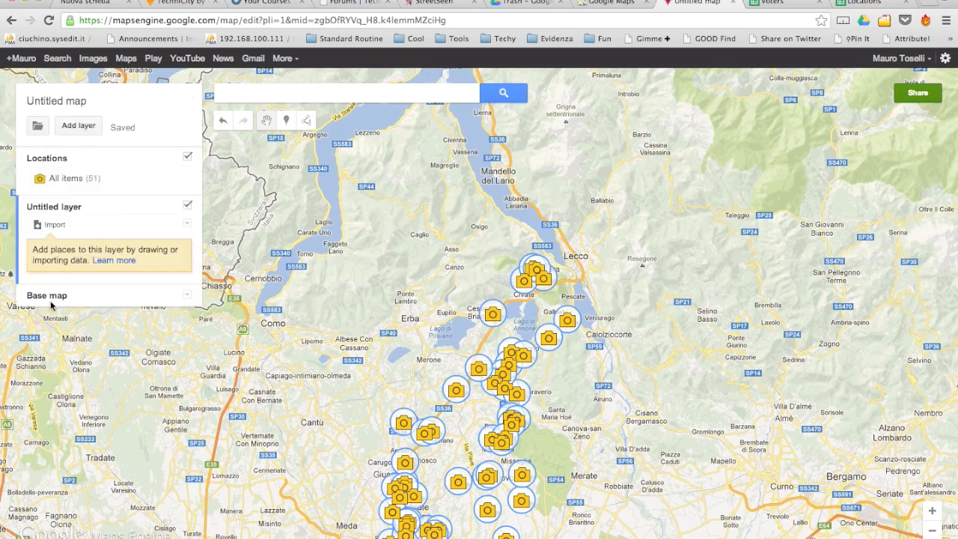
# Rename the new layer to 'Voters'.
pyautogui.click(61, 208)
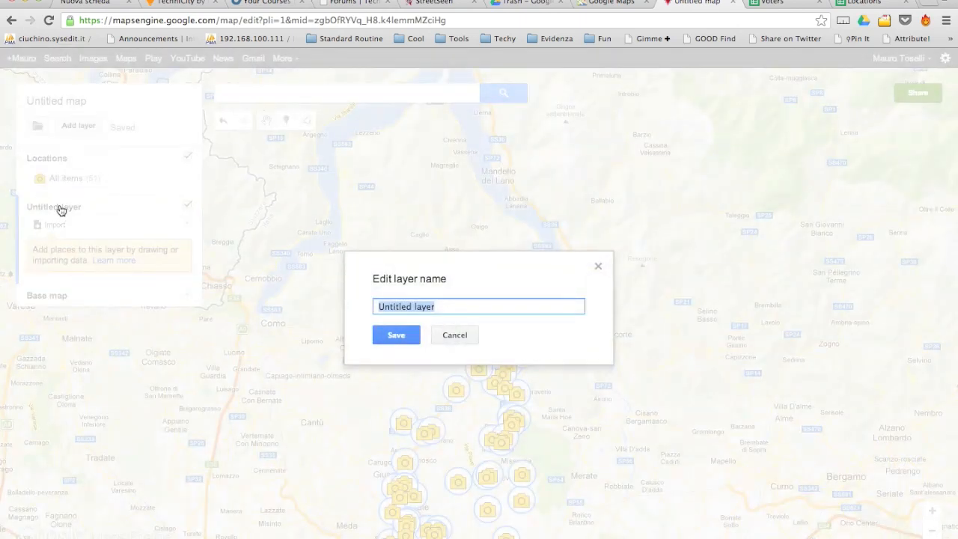
pyautogui.write('Voters')
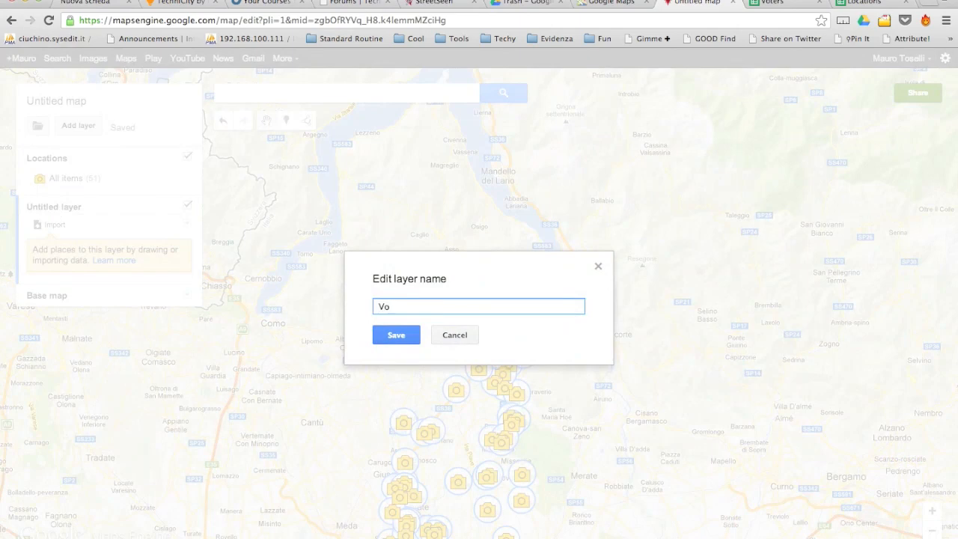
pyautogui.click(403, 341)
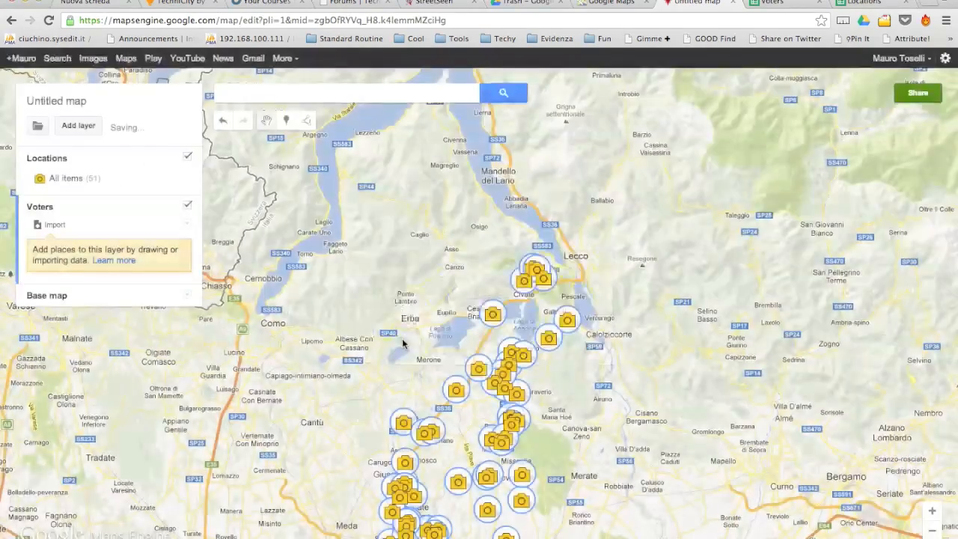
# Import the Voters spreadsheet, positioned by voter_latitude and voter_longitude, titled by Nr of Votes.
pyautogui.click(58, 225)
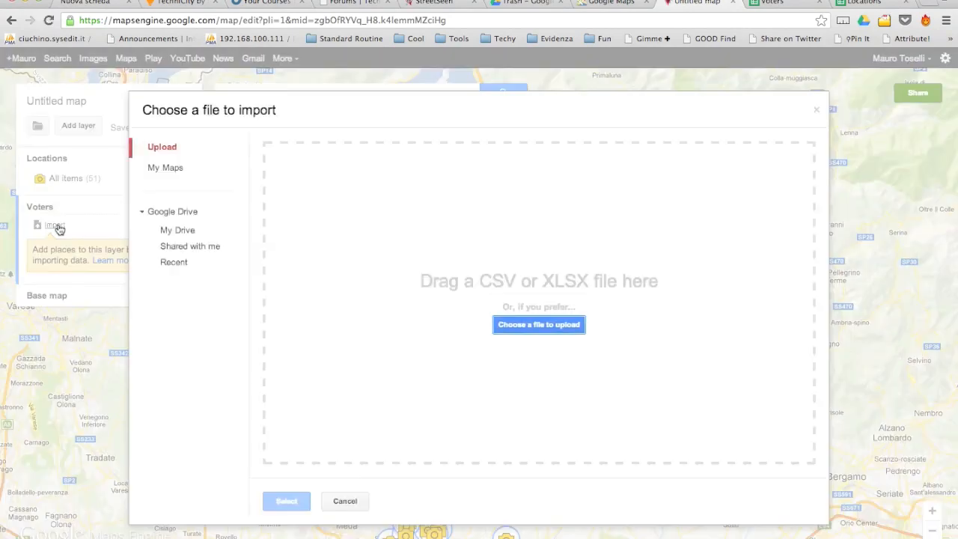
pyautogui.click(181, 234)
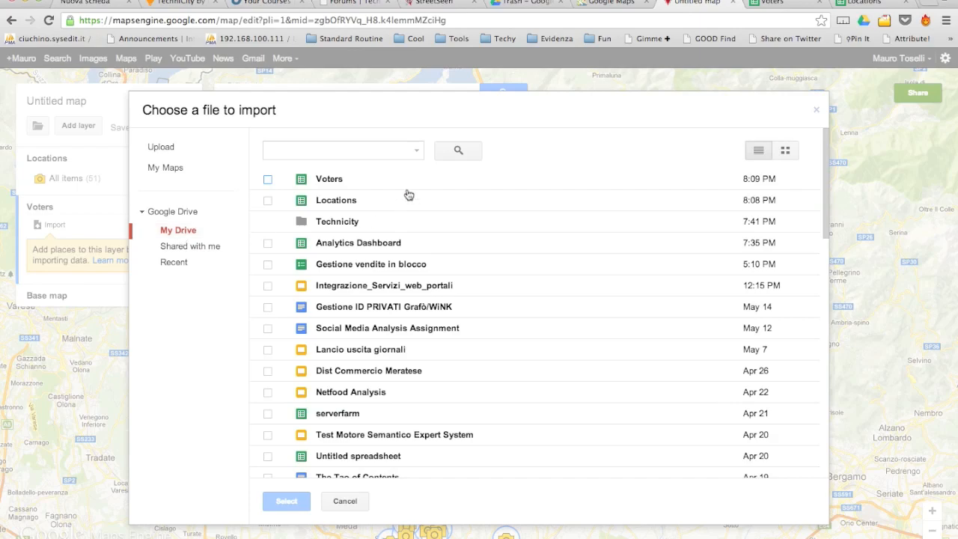
pyautogui.click(339, 181)
pyautogui.click(287, 501)
pyautogui.click(350, 314)
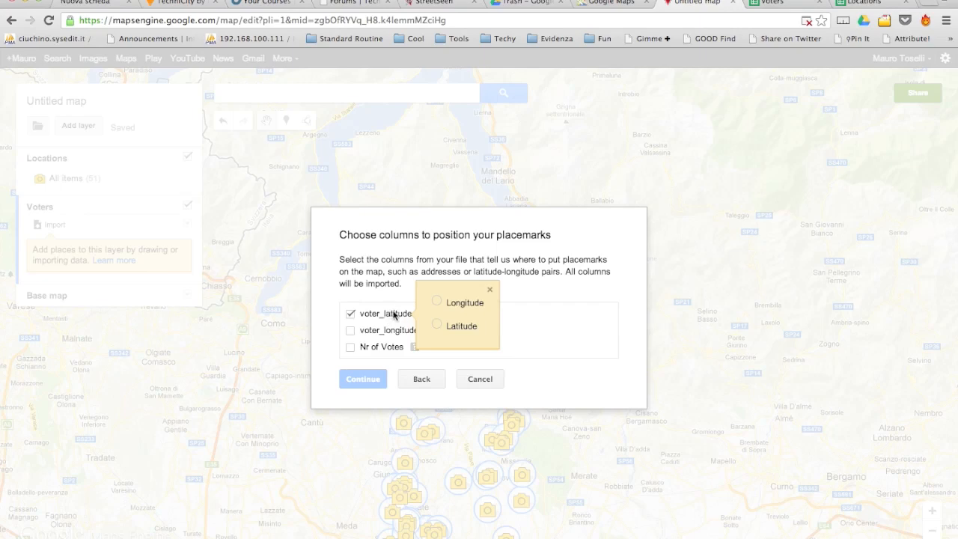
pyautogui.click(438, 326)
pyautogui.click(350, 330)
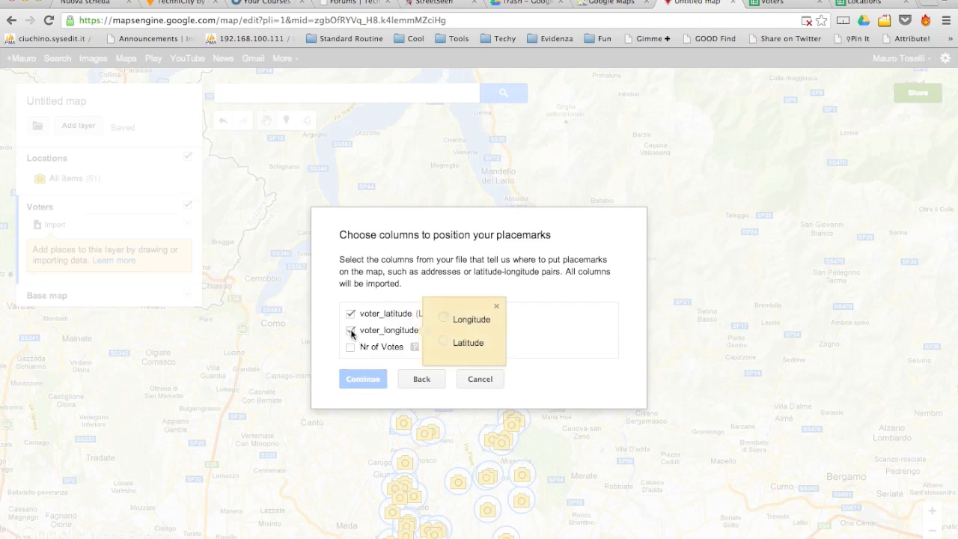
pyautogui.click(444, 320)
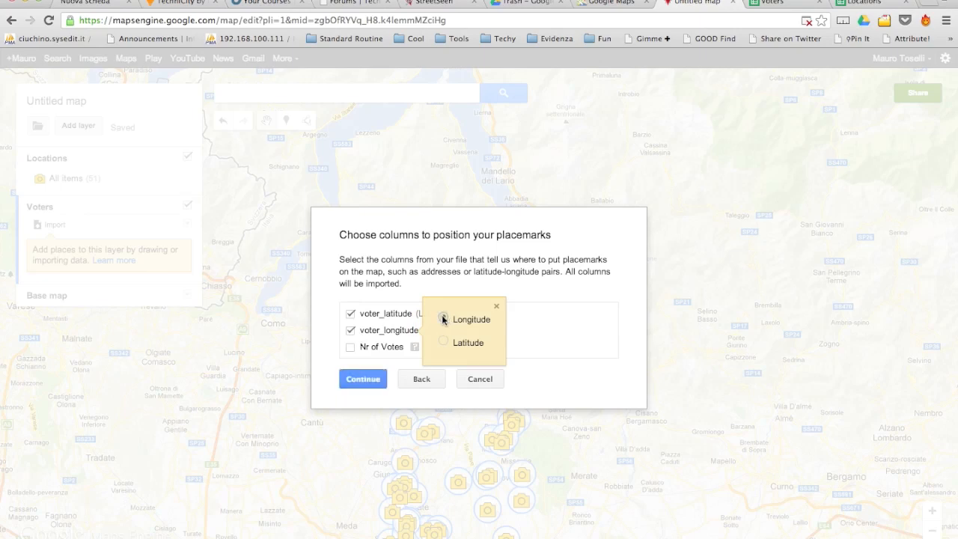
pyautogui.click(366, 381)
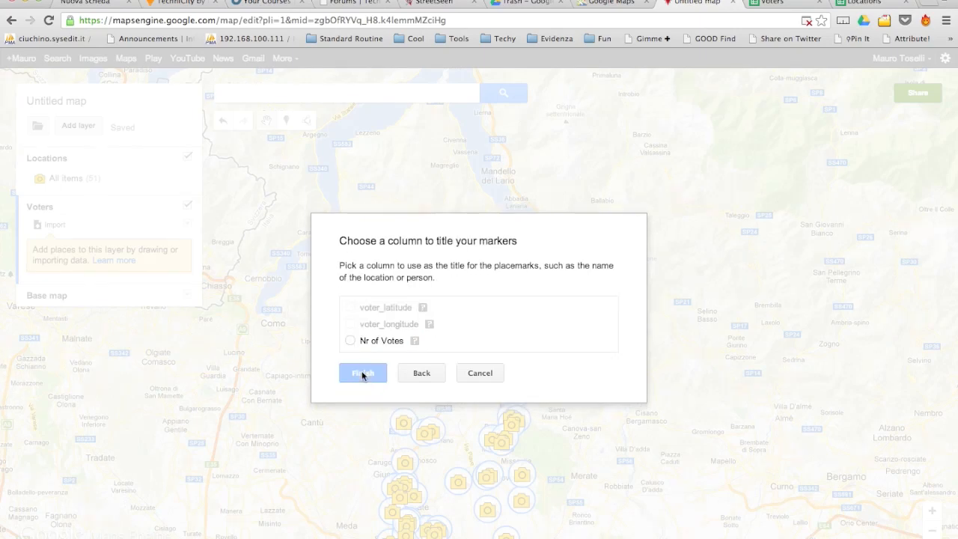
pyautogui.click(350, 341)
pyautogui.click(363, 374)
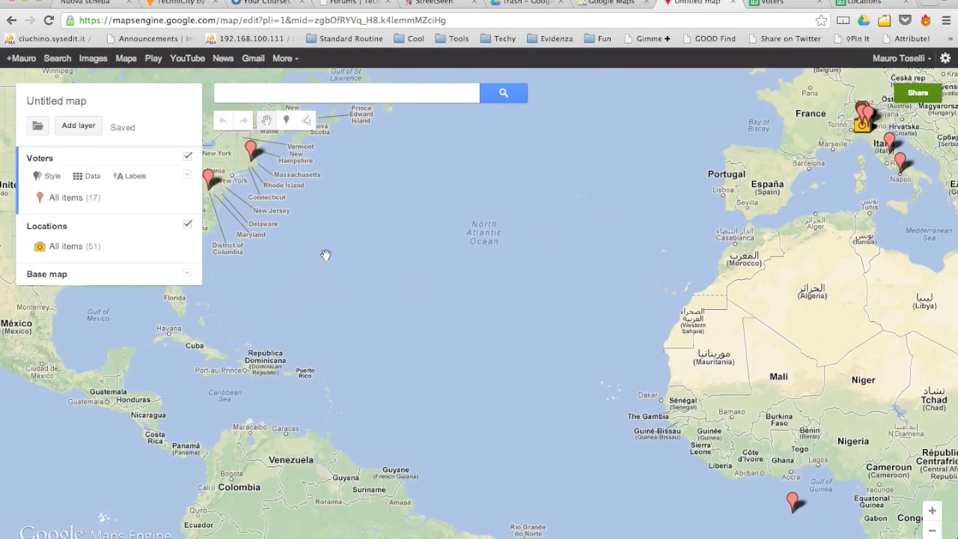
# Pan from the Atlantic to northern Italy, zoom in, and inspect a voter marker near Como.
pyautogui.moveTo(325, 255); pyautogui.dragTo(369, 318)
pyautogui.moveTo(546, 258); pyautogui.dragTo(391, 310)
pyautogui.moveTo(517, 267); pyautogui.dragTo(310, 321)
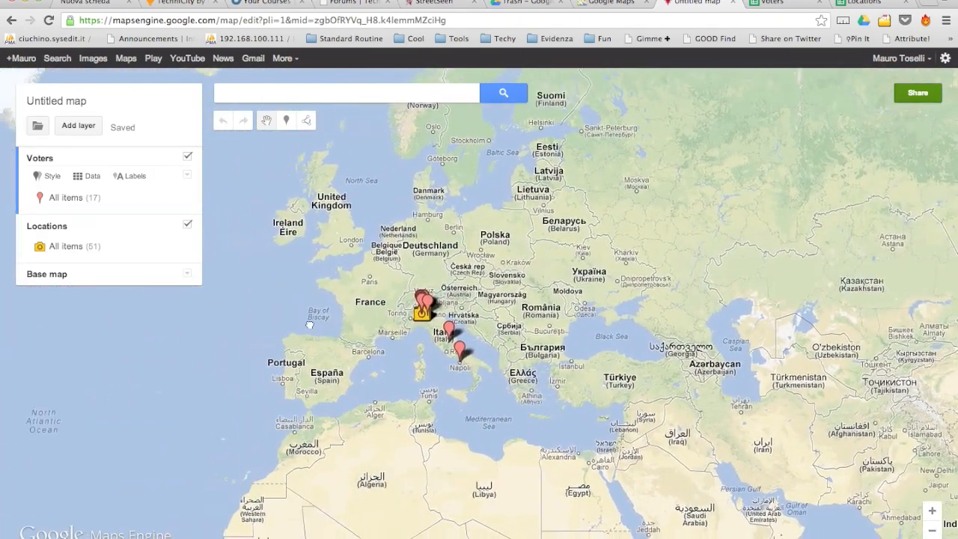
pyautogui.scroll(1, 403, 300)
pyautogui.moveTo(403, 301); pyautogui.dragTo(478, 339)
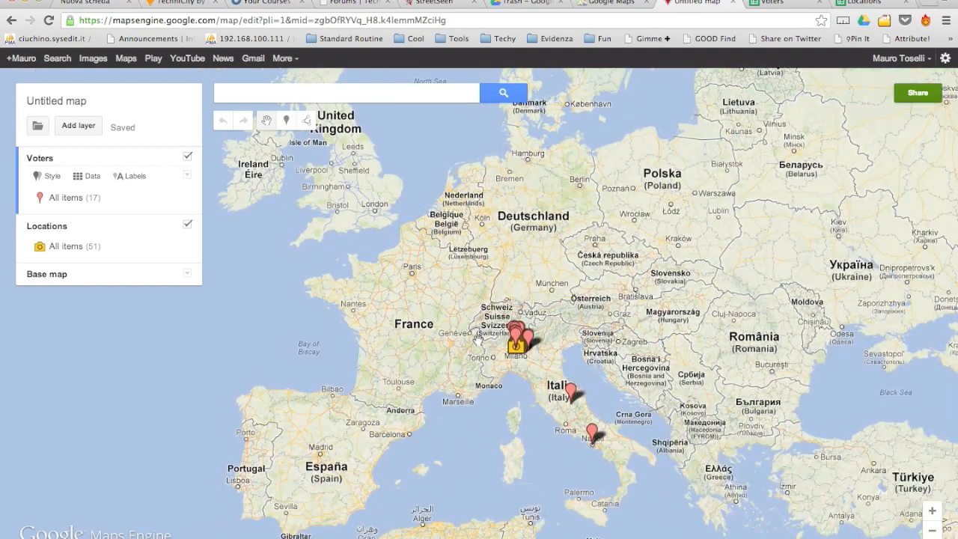
pyautogui.scroll(1, 478, 340)
pyautogui.scroll(1, 514, 333)
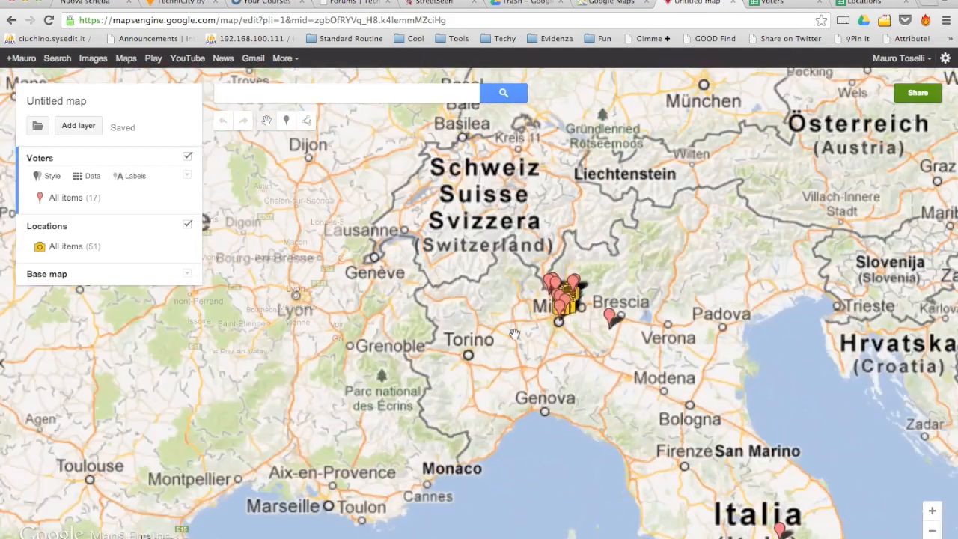
pyautogui.scroll(1, 518, 332)
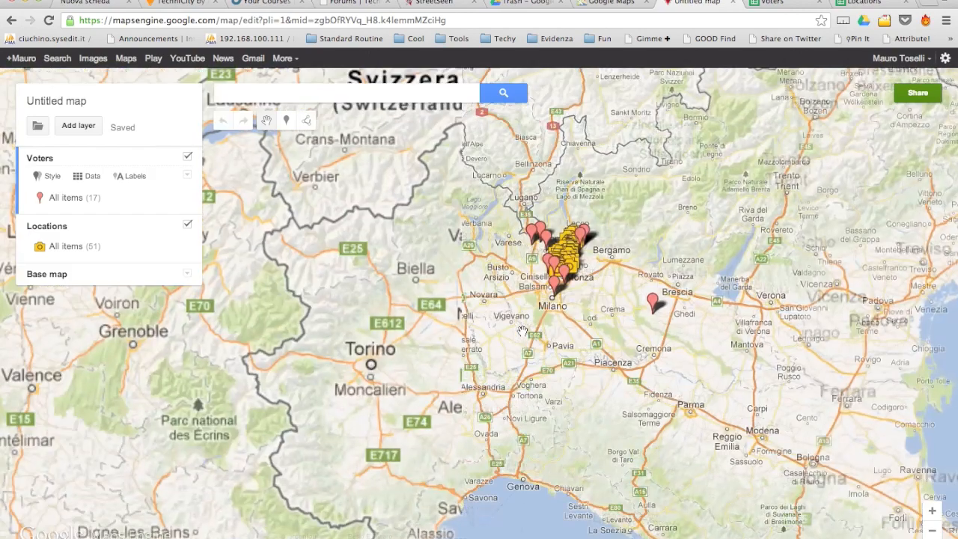
pyautogui.scroll(1, 523, 268)
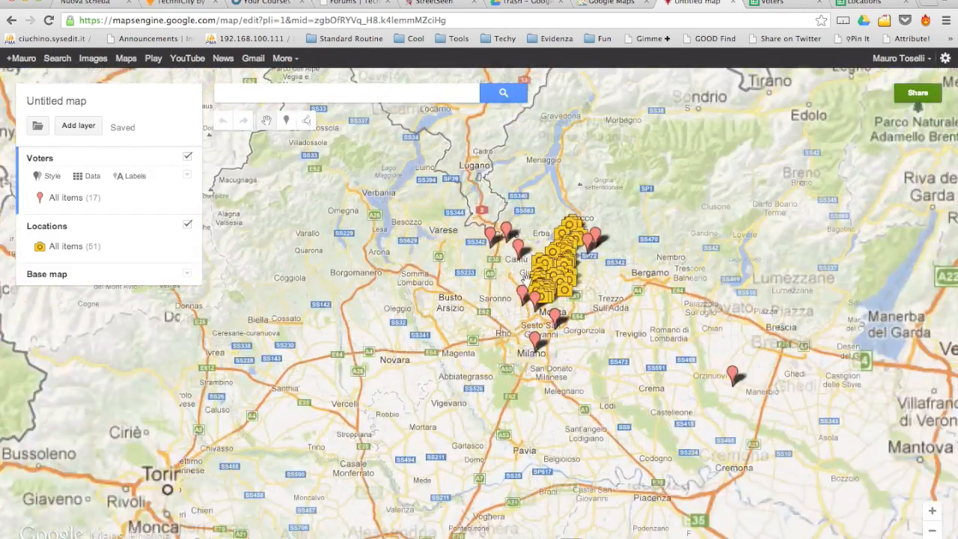
pyautogui.scroll(1, 485, 288)
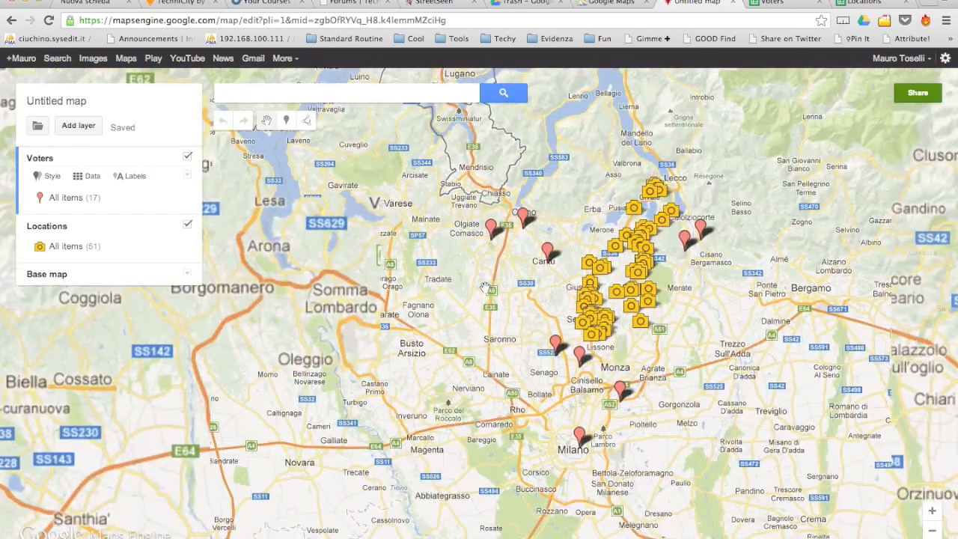
pyautogui.scroll(1, 541, 289)
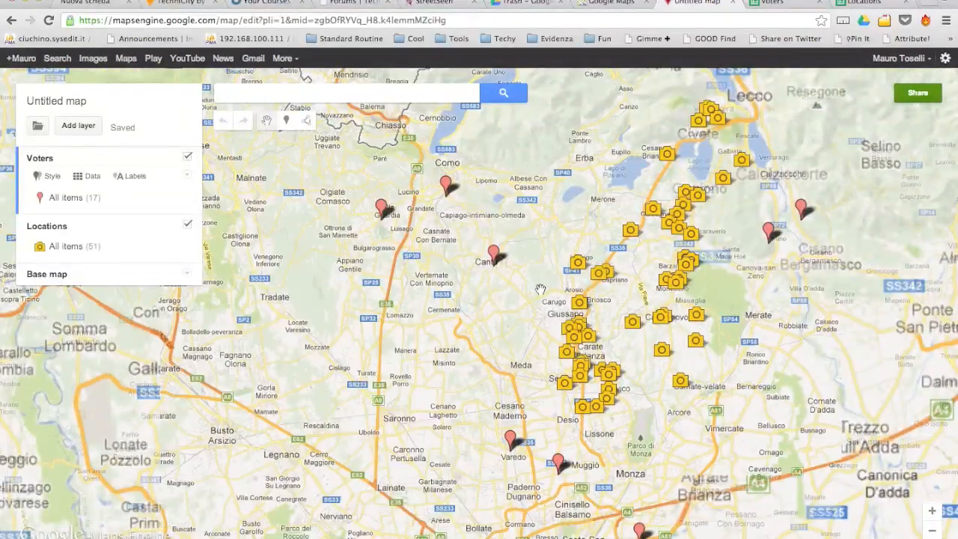
pyautogui.click(382, 208)
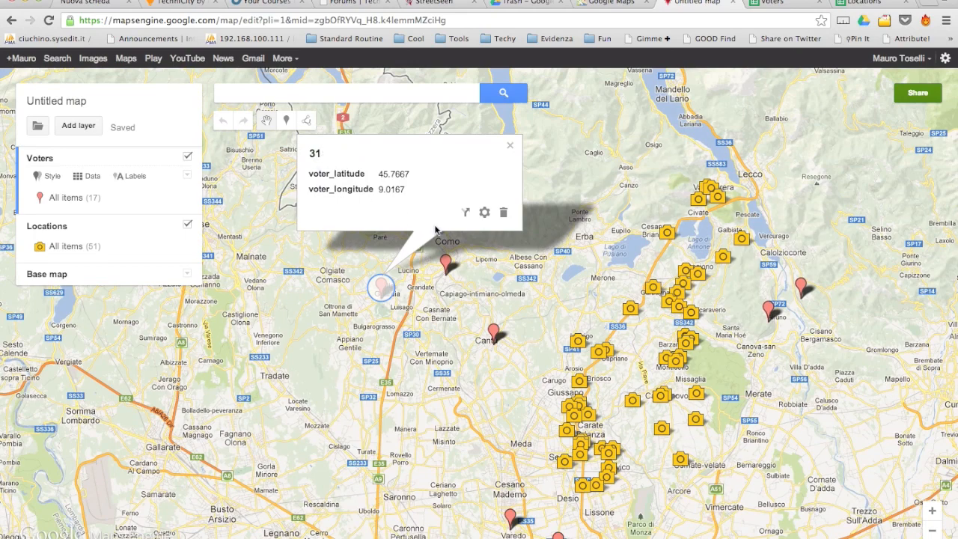
pyautogui.click(454, 263)
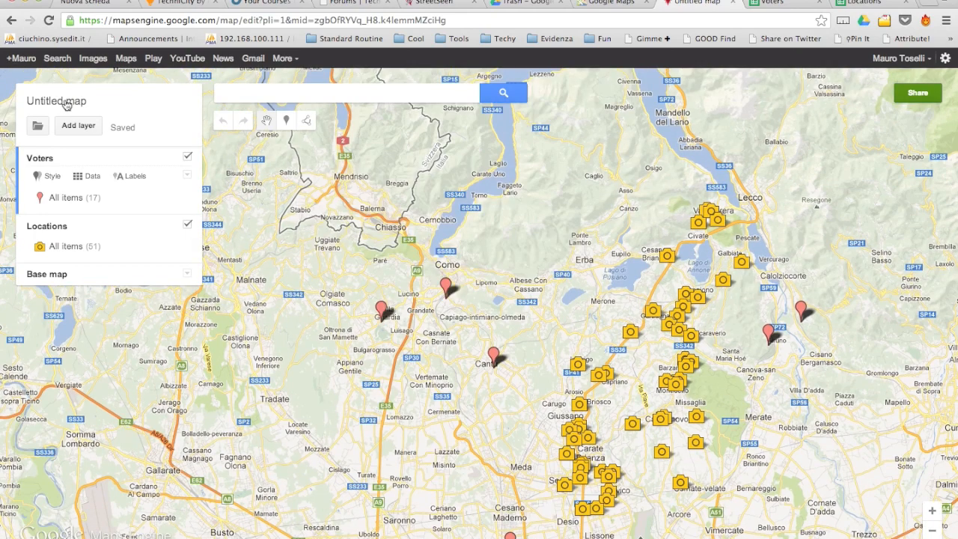
# Title the map 'StreetSeen Survey'.
pyautogui.click(71, 102)
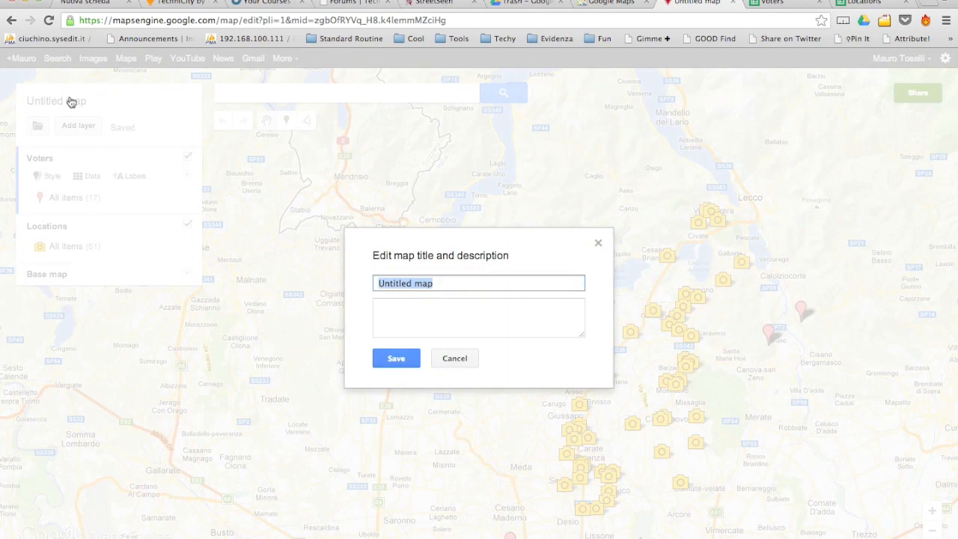
pyautogui.write('StreetSeen Survey')
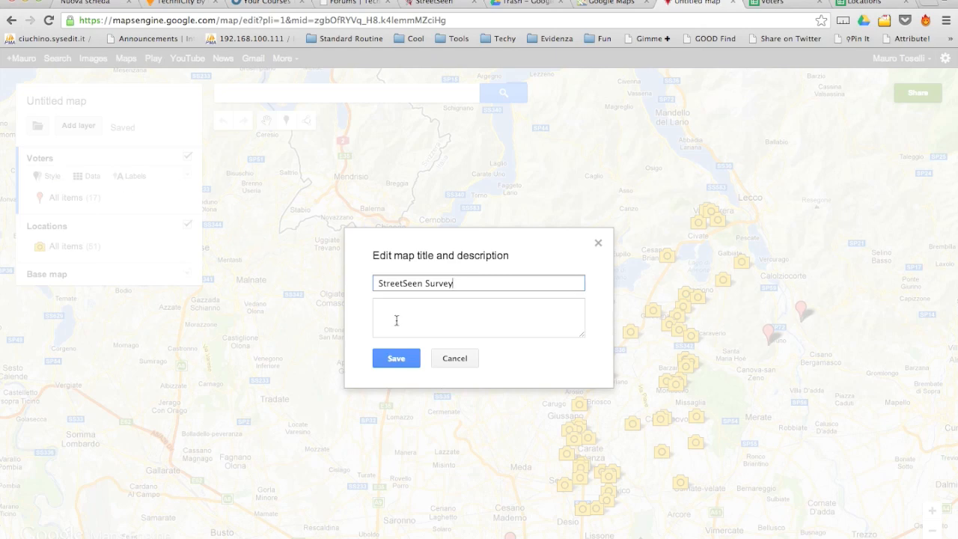
pyautogui.click(397, 358)
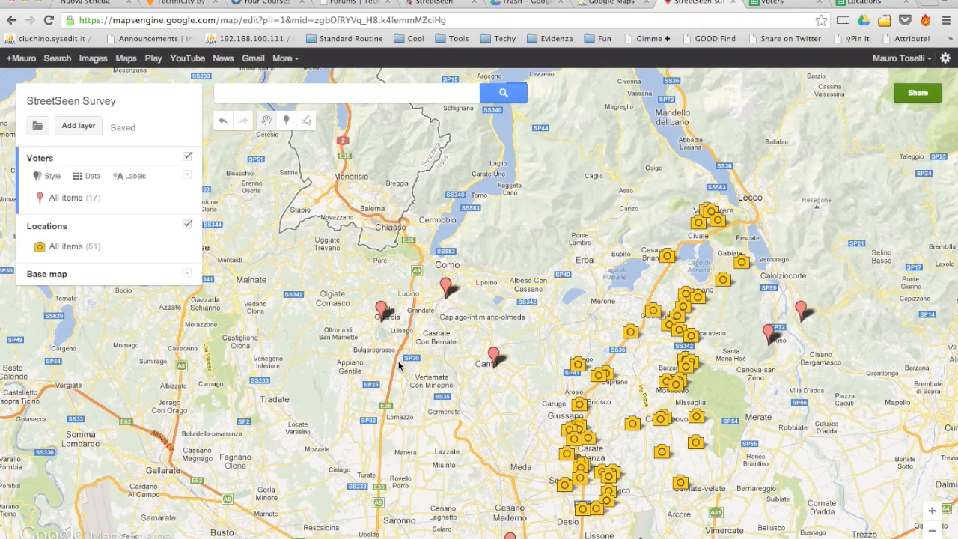
# Change the map's sharing access to Public on the web.
pyautogui.click(918, 95)
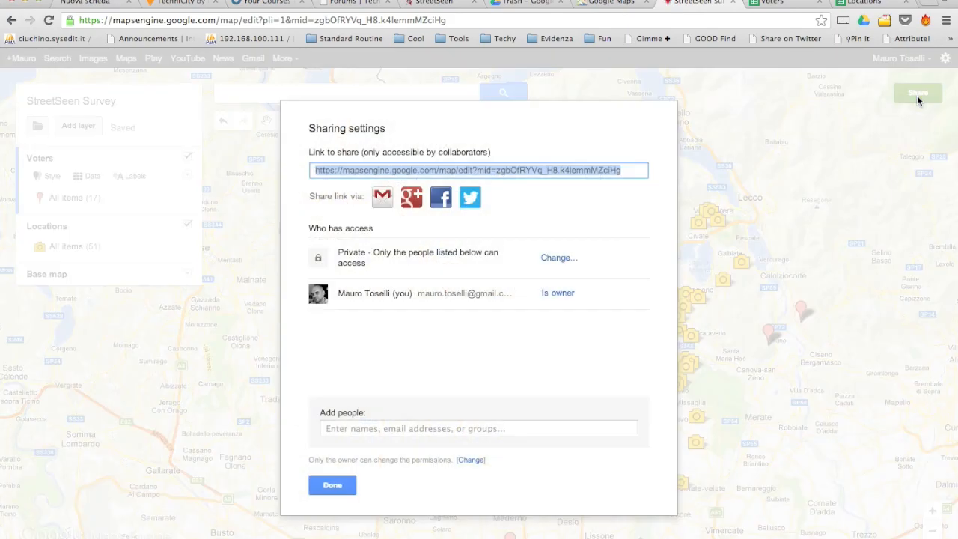
pyautogui.click(560, 262)
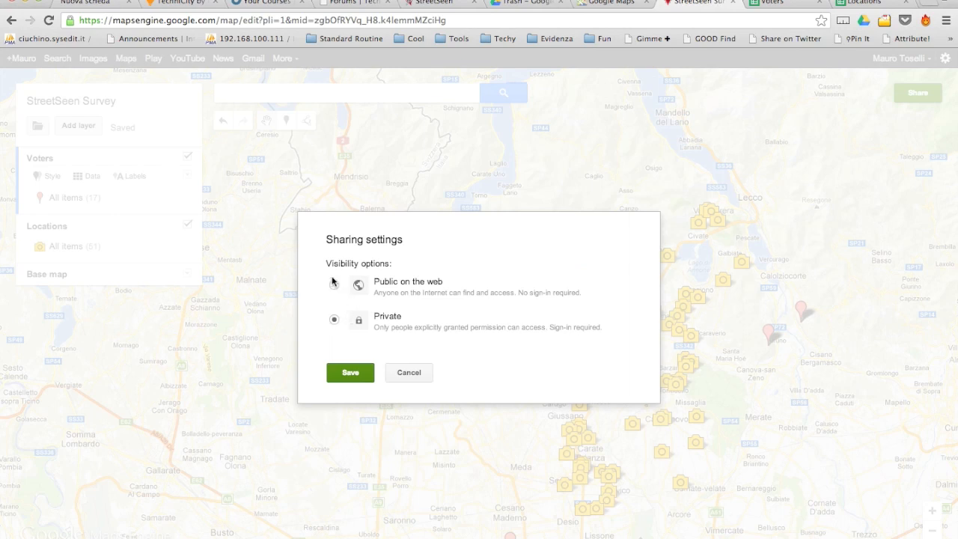
pyautogui.click(334, 283)
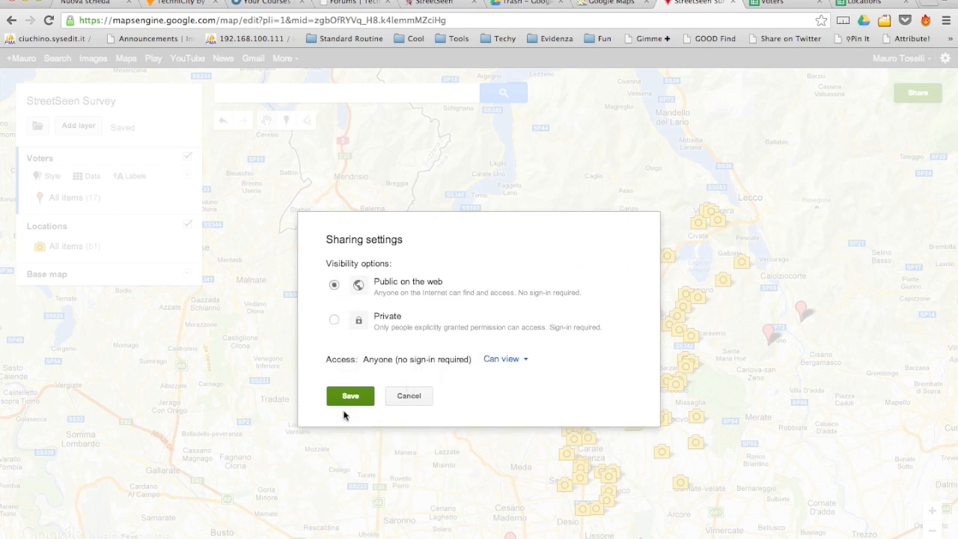
pyautogui.click(352, 396)
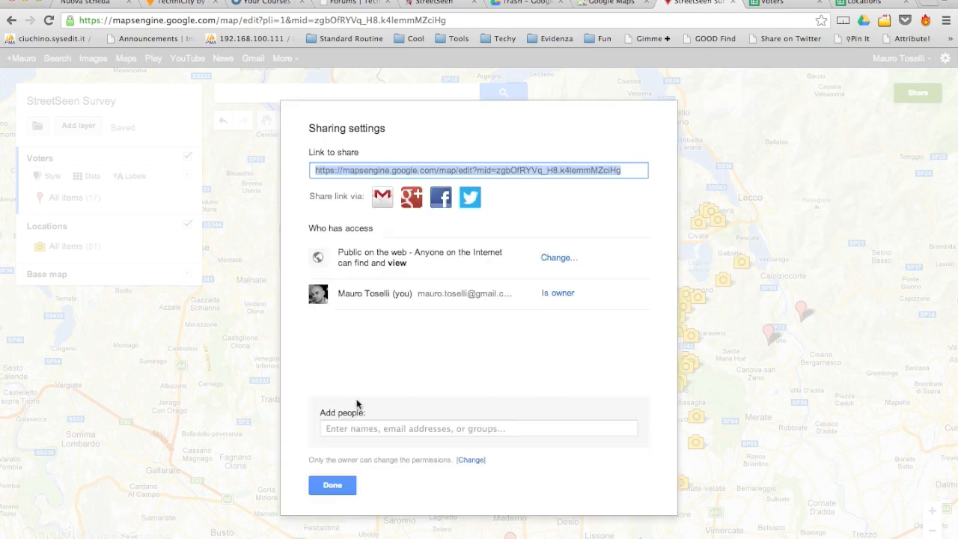
pyautogui.click(329, 485)
pyautogui.moveTo(406, 478); pyautogui.dragTo(275, 396)
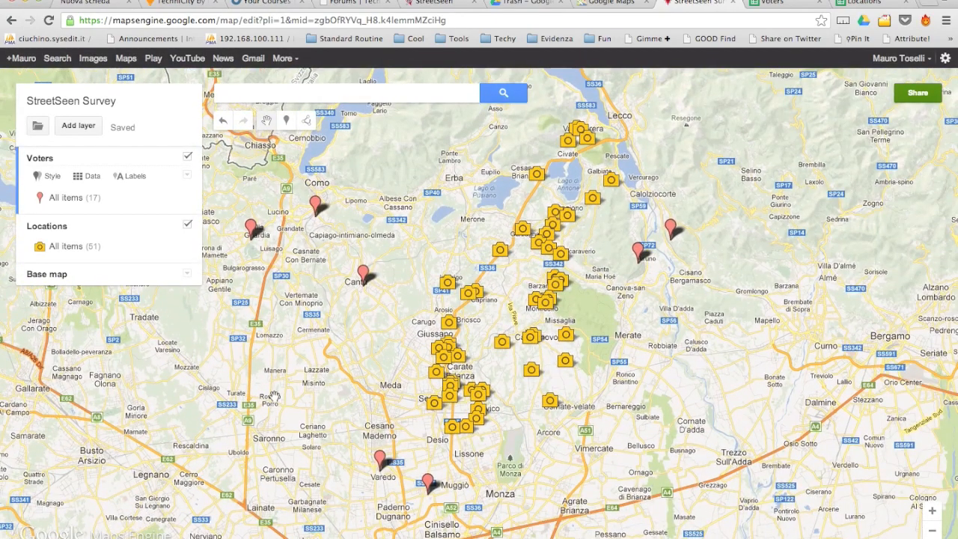